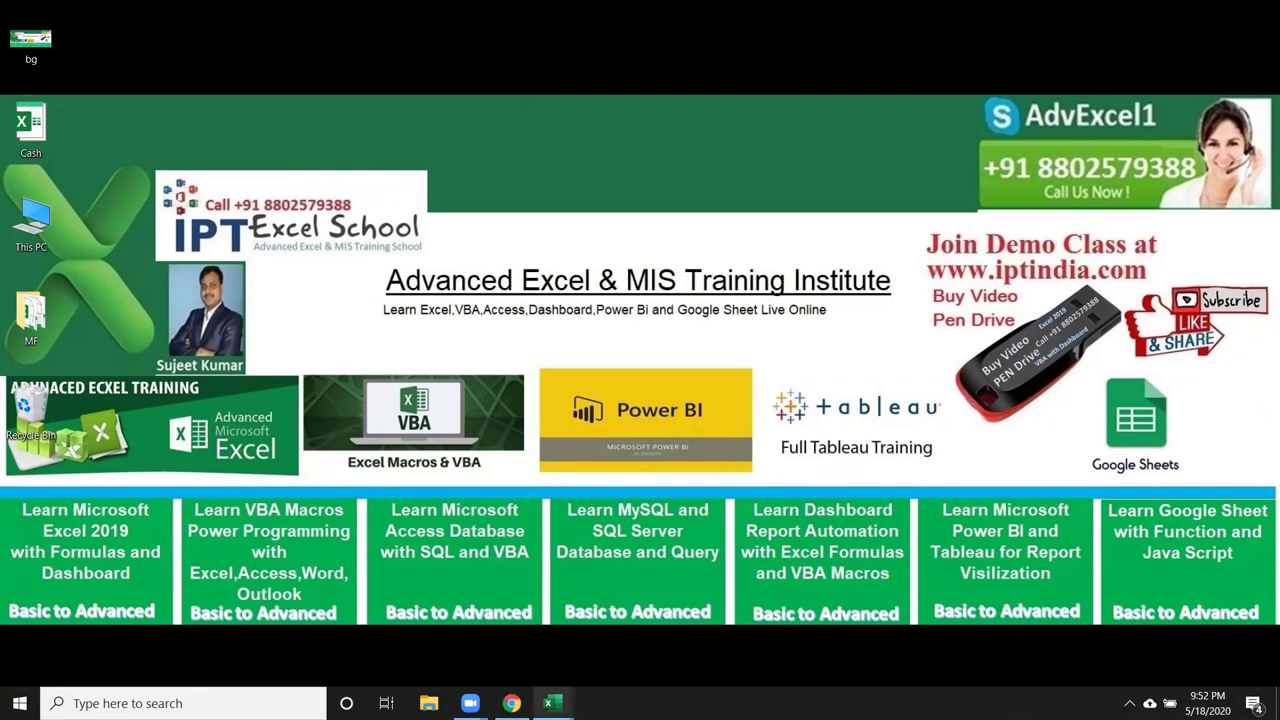
Create a new blank workbook, Book1, and maximize its window to fill the screen.
{"action": "mouse_move", "coordinate": [549, 703]}
{"action": "left_click", "coordinate": [640, 660]}
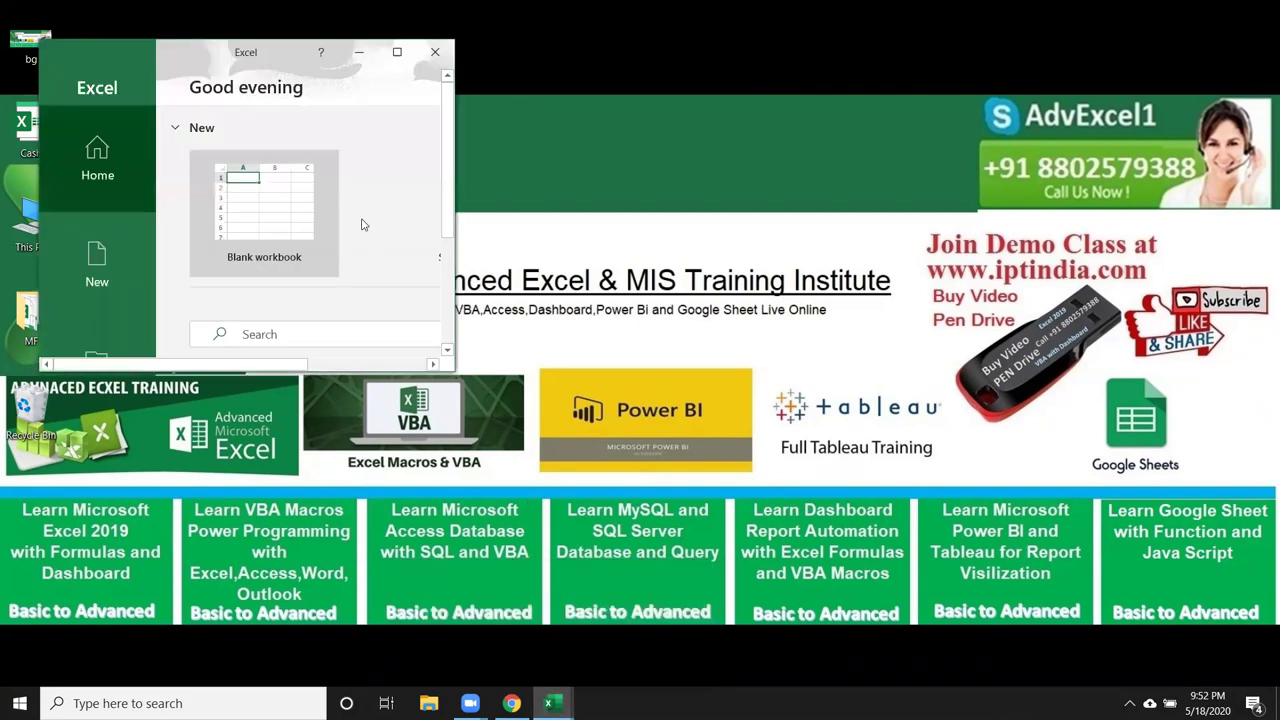
{"action": "left_click", "coordinate": [283, 186]}
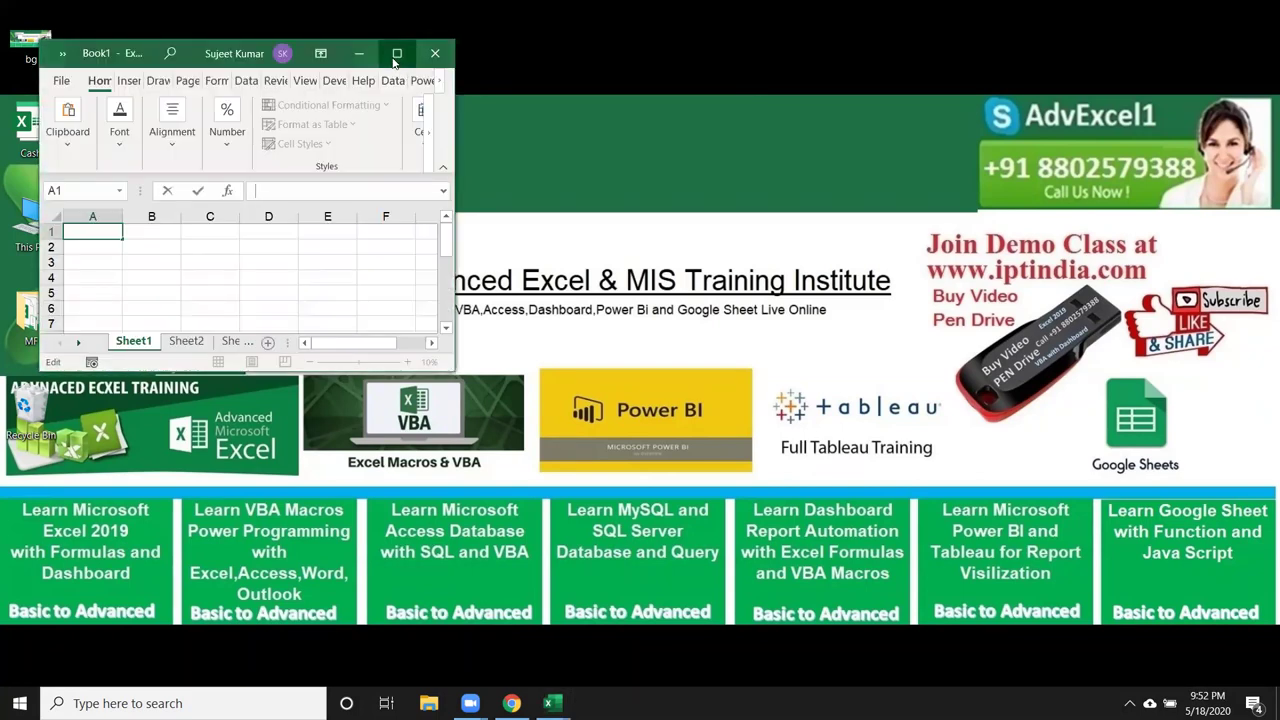
{"action": "left_click", "coordinate": [397, 53]}
{"action": "left_click", "coordinate": [219, 233]}
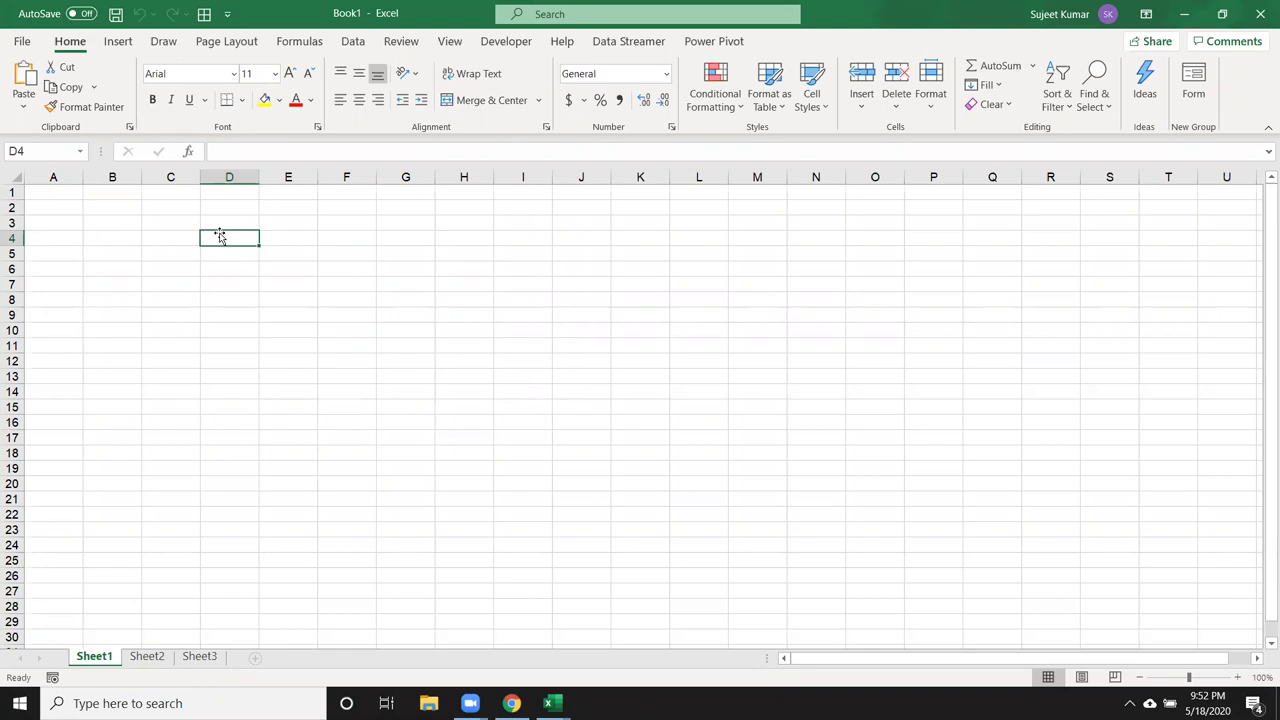
{"action": "left_click", "coordinate": [460, 269]}
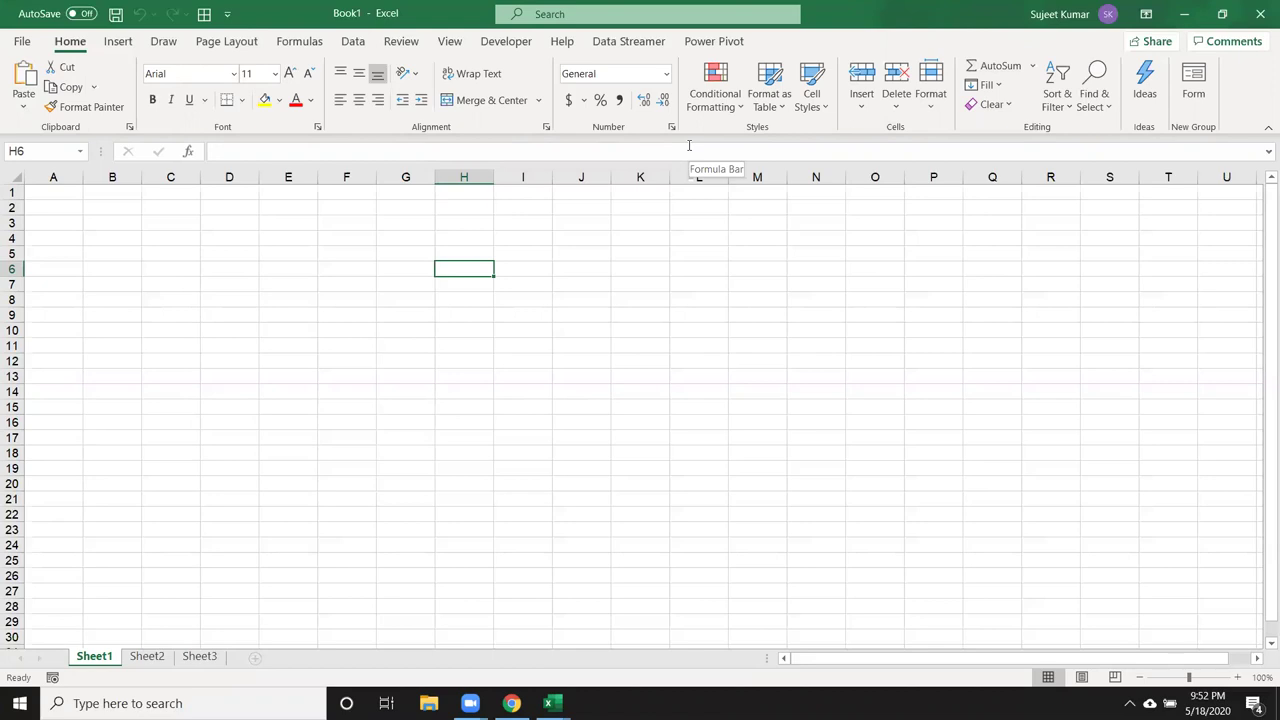
{"action": "left_click", "coordinate": [63, 210]}
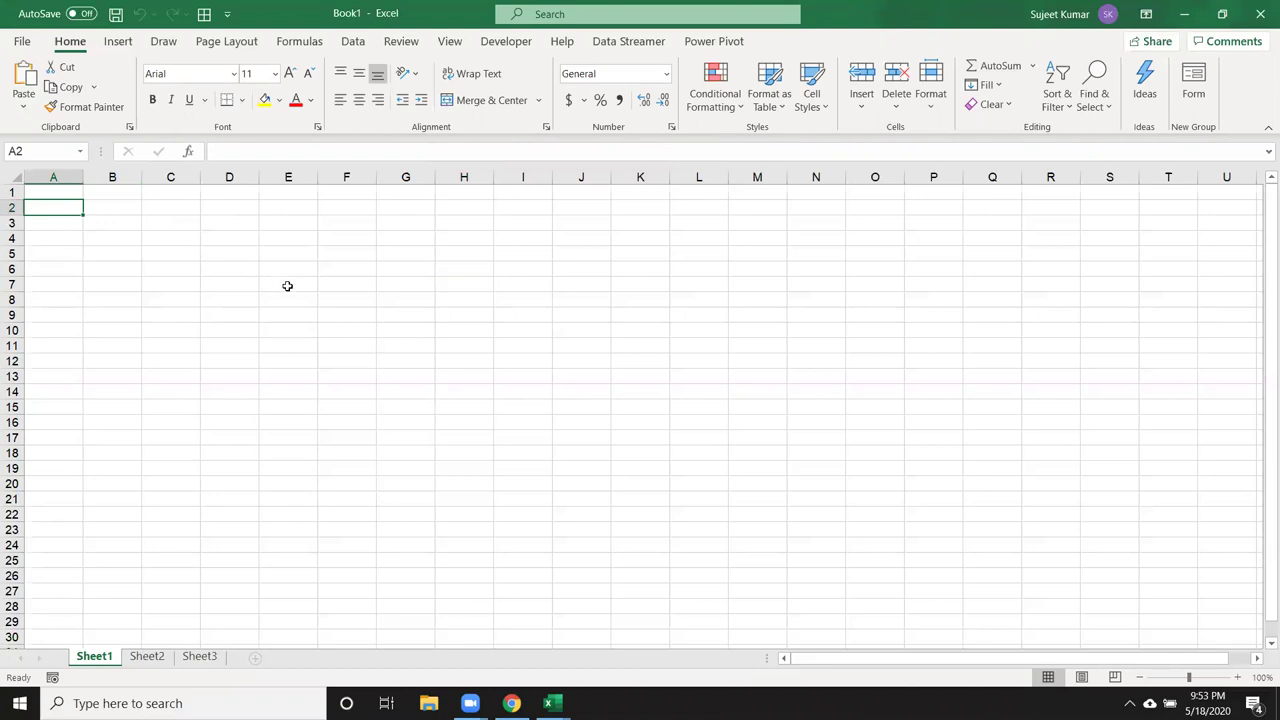
Enter the heading VBA in cell A2.
{"action": "type", "text": "VBA"}
{"action": "key", "text": "Return"}
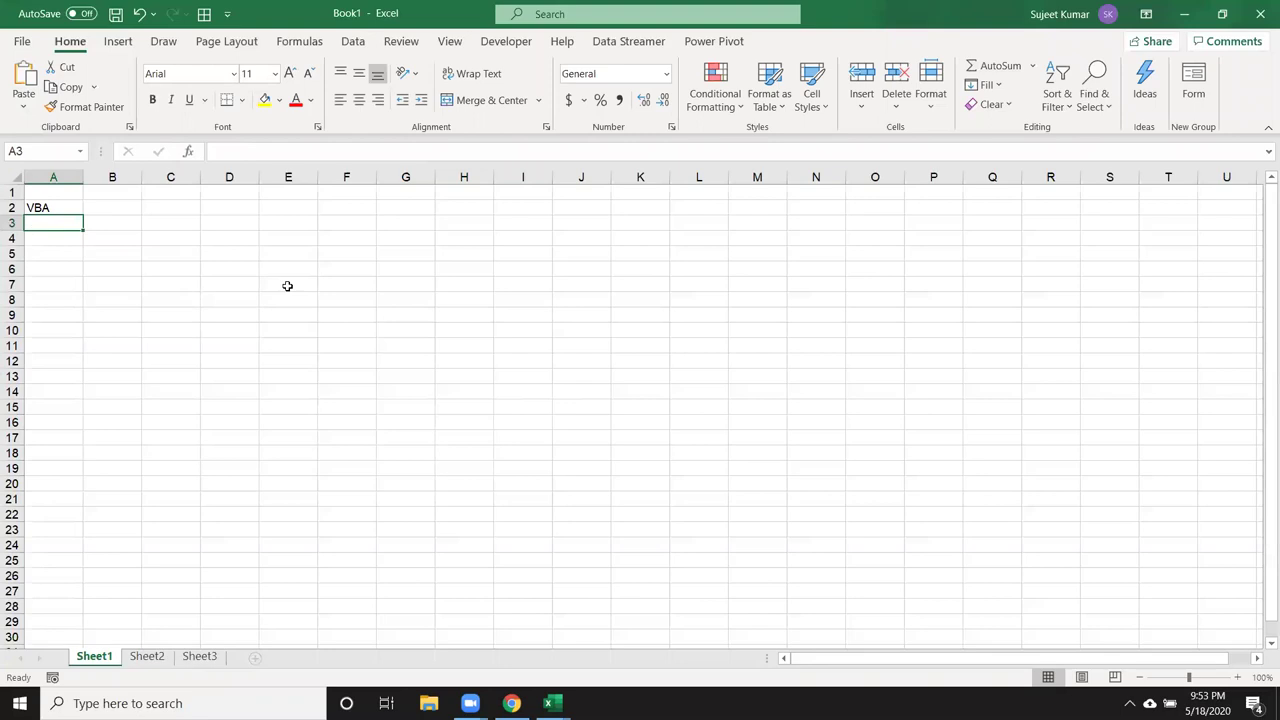
{"action": "key", "text": "Up"}
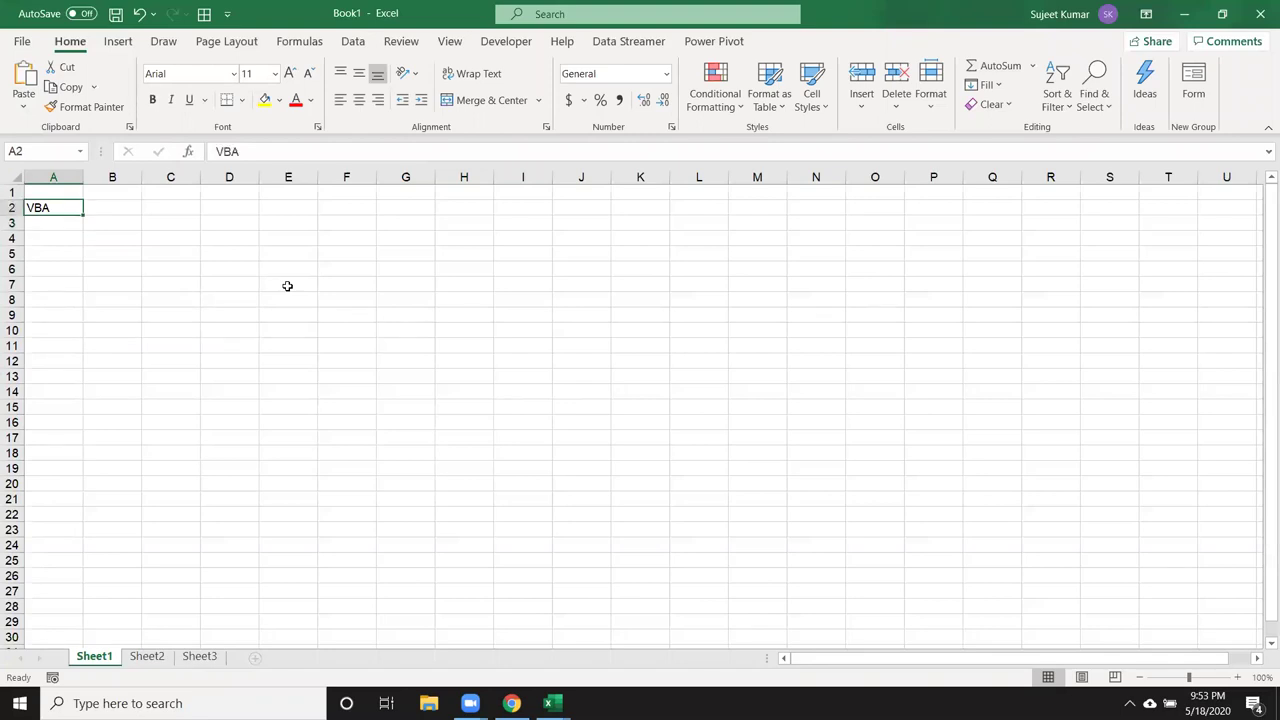
Type test entries VB6 and VBS in A3:A4, then clear both cells.
{"action": "key", "text": "Down"}
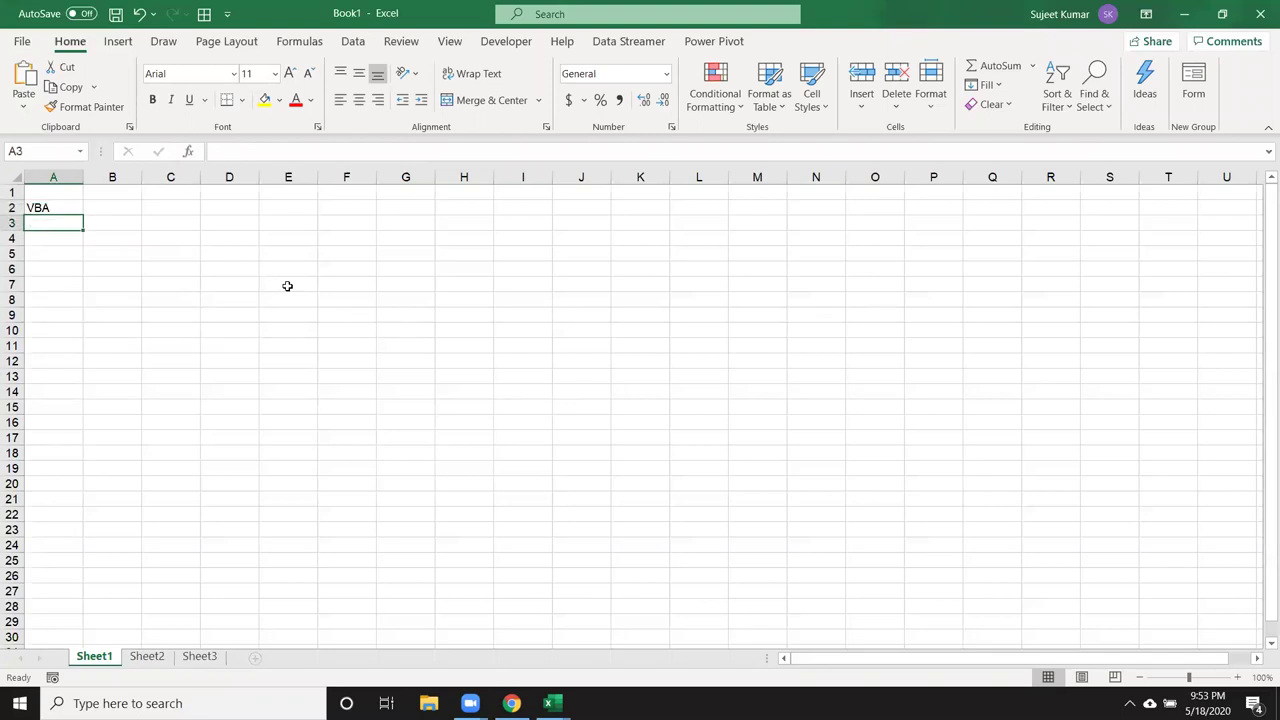
{"action": "type", "text": "VB6"}
{"action": "key", "text": "Return"}
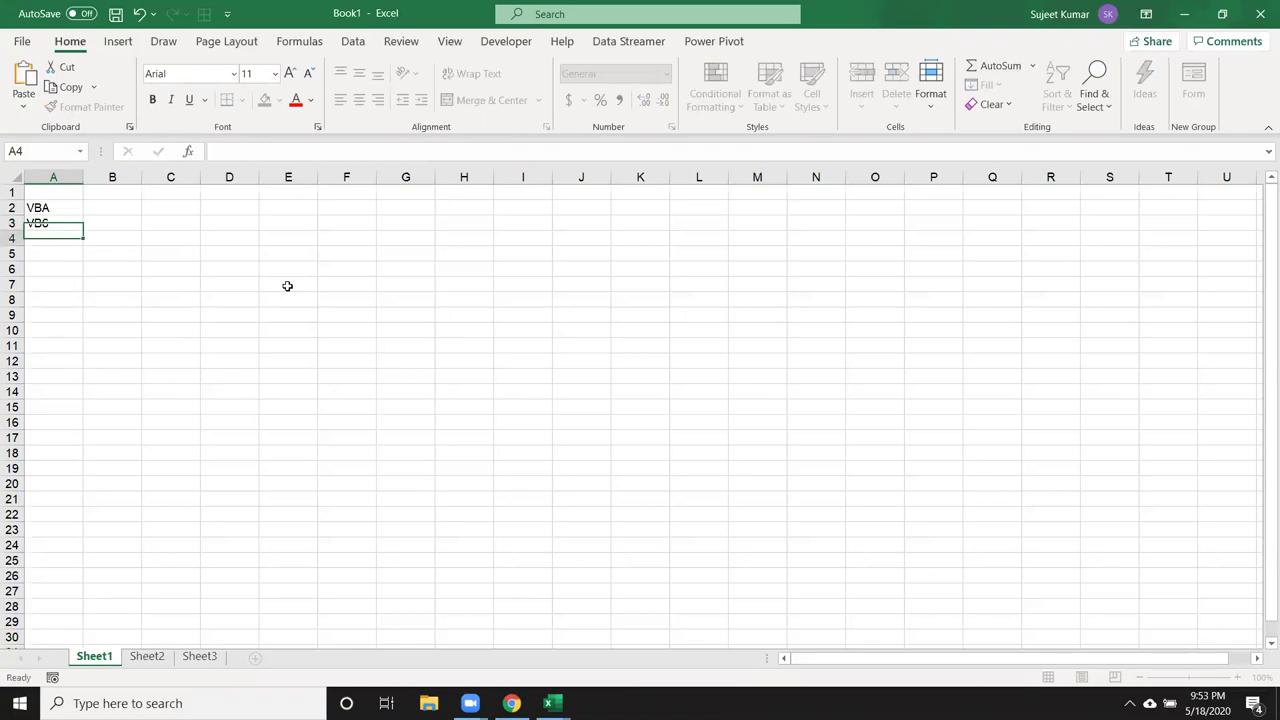
{"action": "type", "text": "B"}
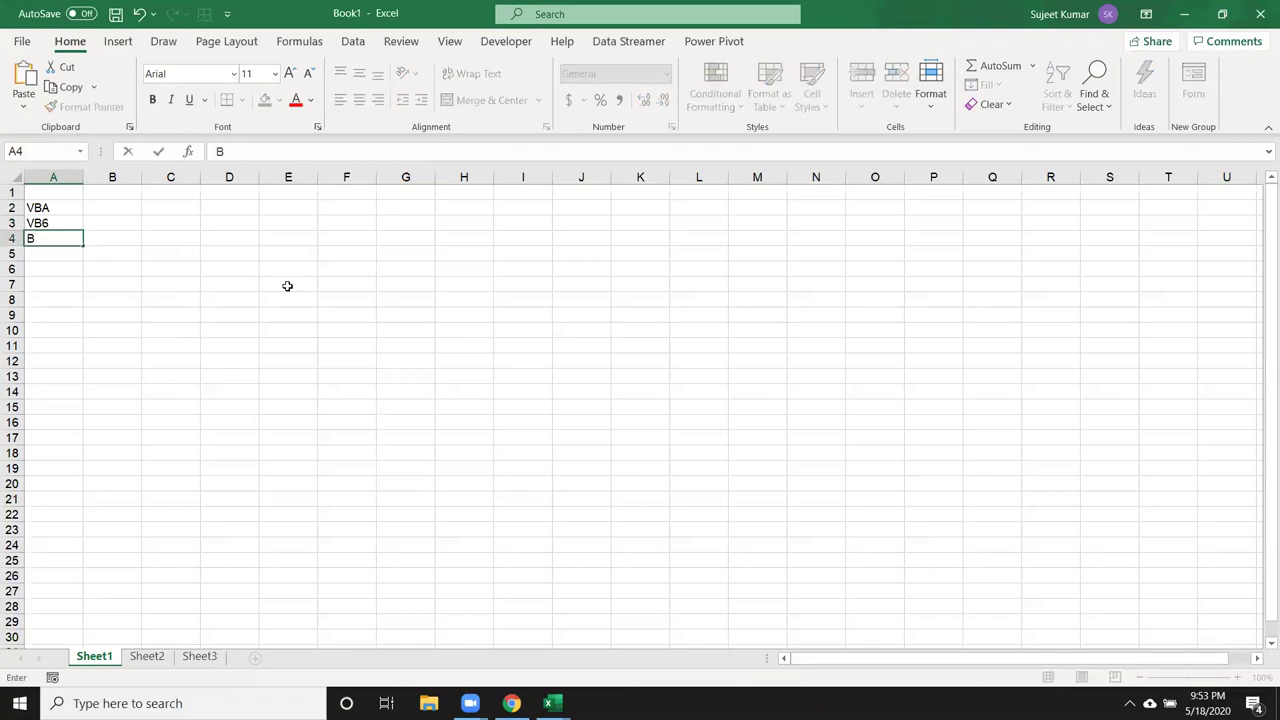
{"action": "key", "text": "BackSpace"}
{"action": "type", "text": "VBS"}
{"action": "key", "text": "Return"}
{"action": "key", "text": "Up"}
{"action": "key", "text": "Up"}
{"action": "key", "text": "shift+Down"}
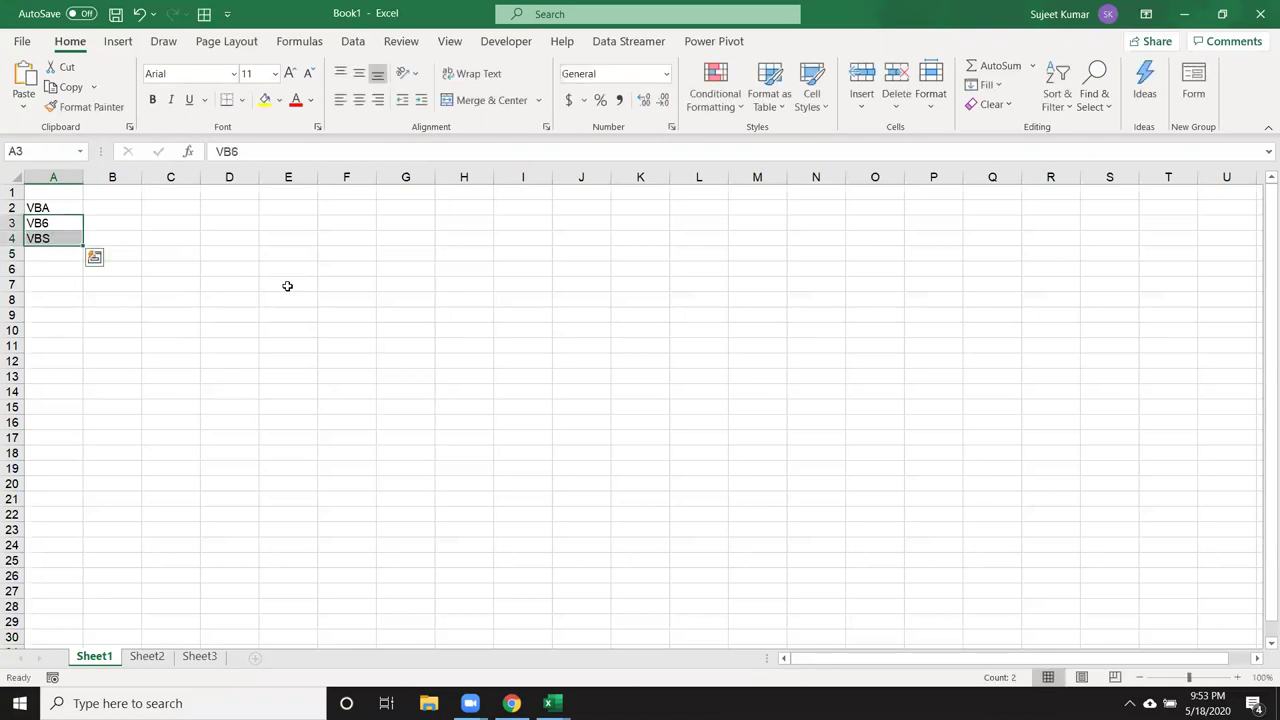
{"action": "key", "text": "Delete"}
{"action": "key", "text": "Up"}
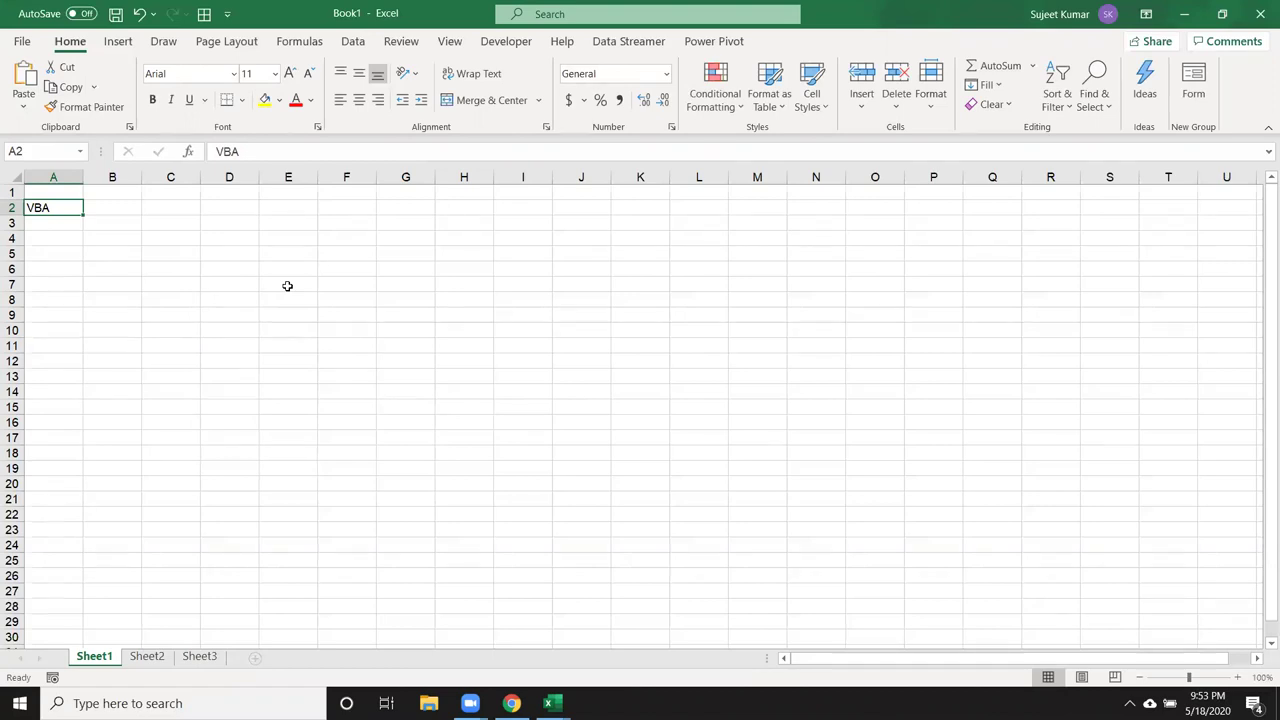
{"action": "left_click", "coordinate": [400, 328]}
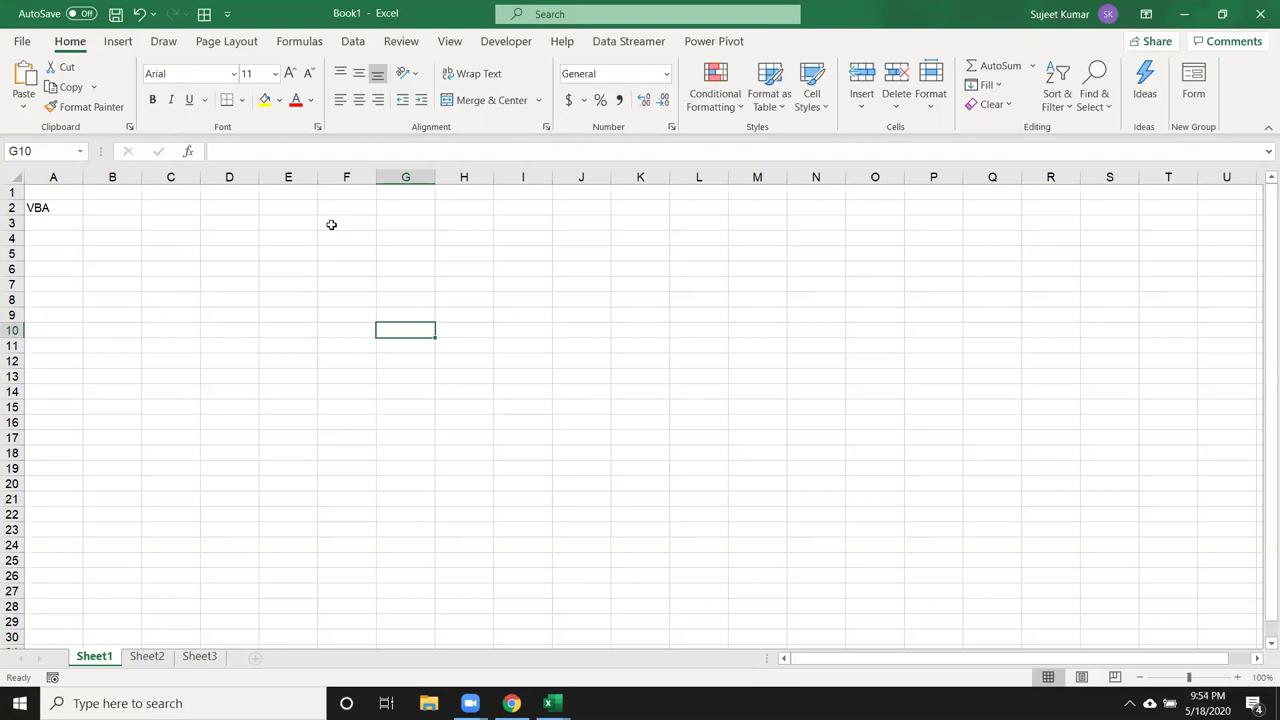
{"action": "left_click", "coordinate": [117, 221]}
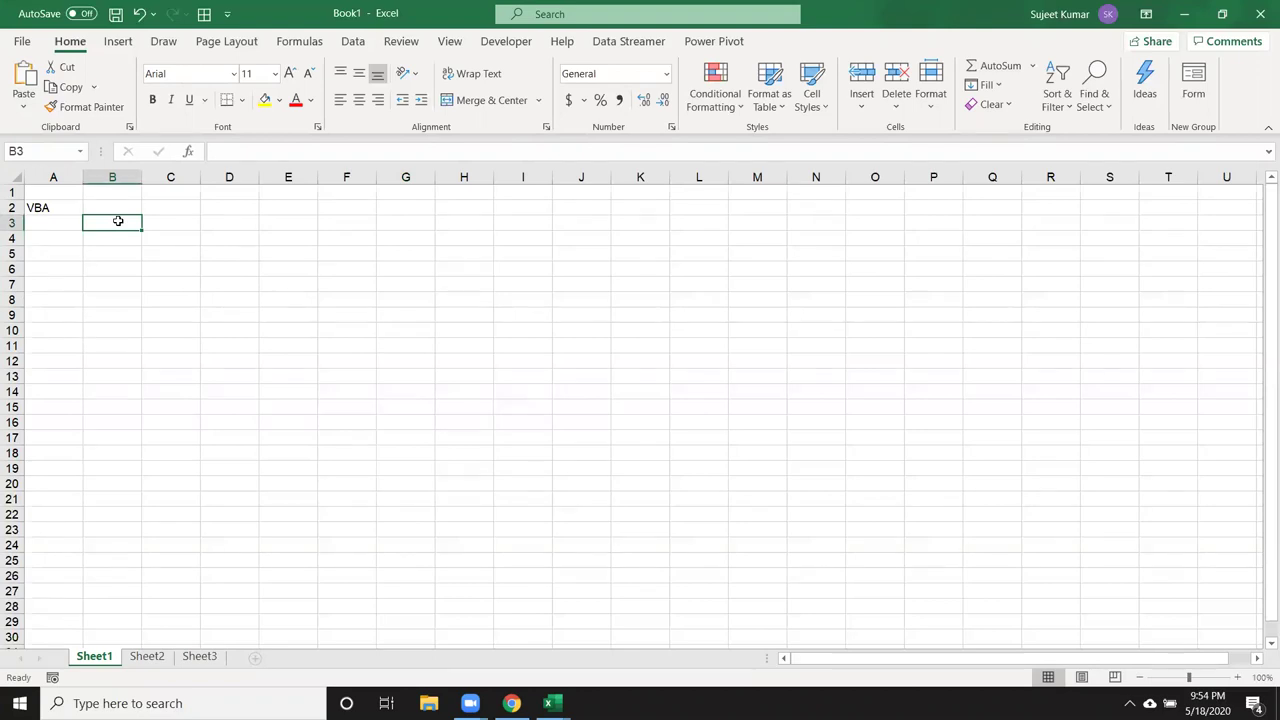
{"action": "key", "text": "Up"}
{"action": "key", "text": "Left"}
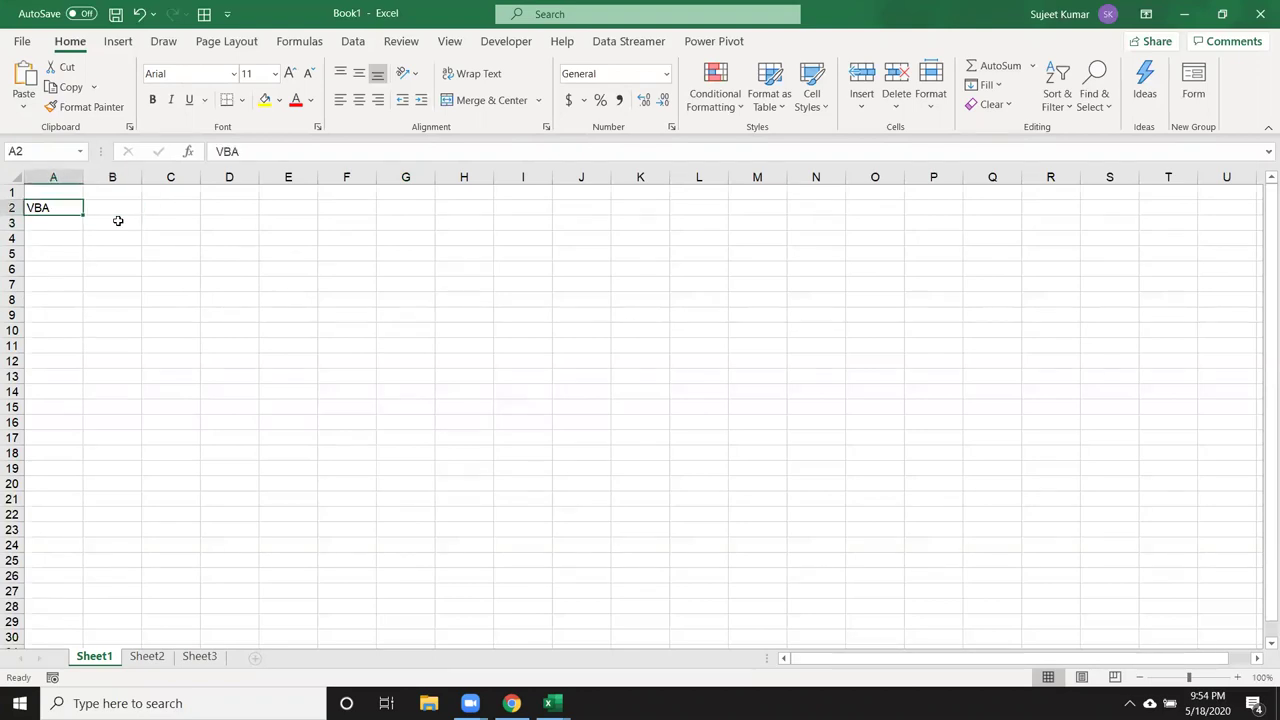
{"action": "key", "text": "Down"}
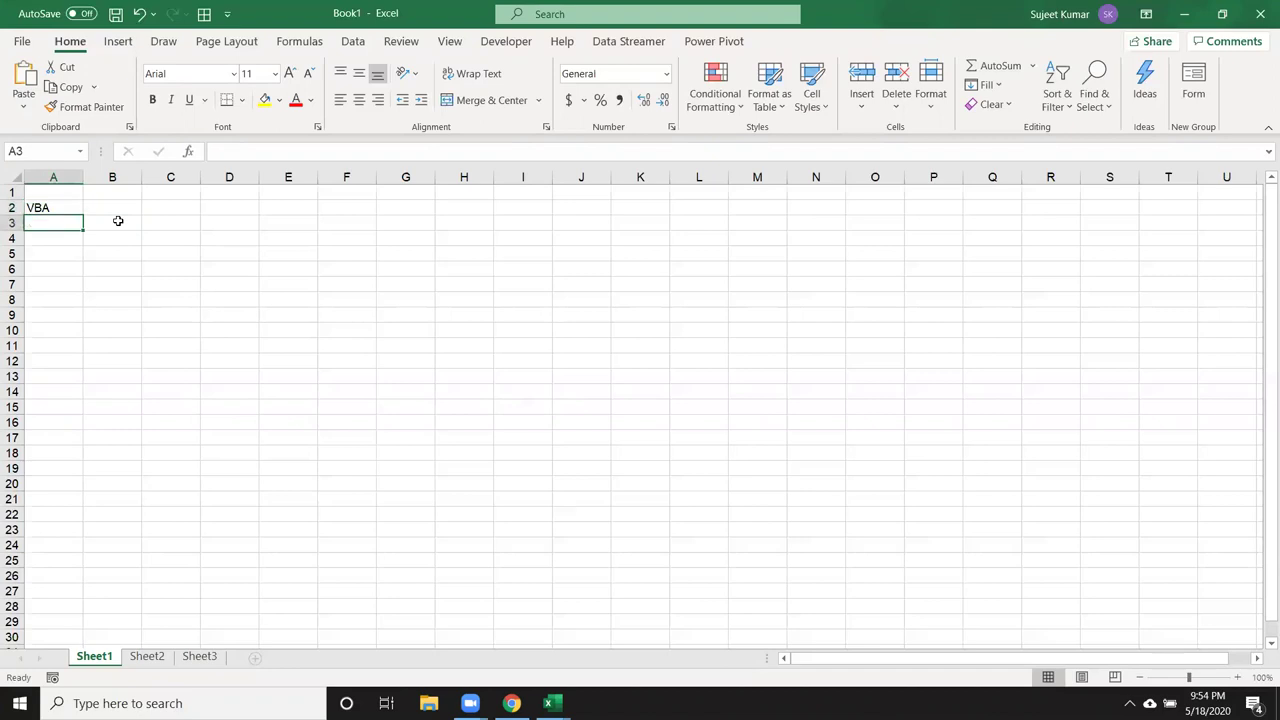
{"action": "key", "text": "Up"}
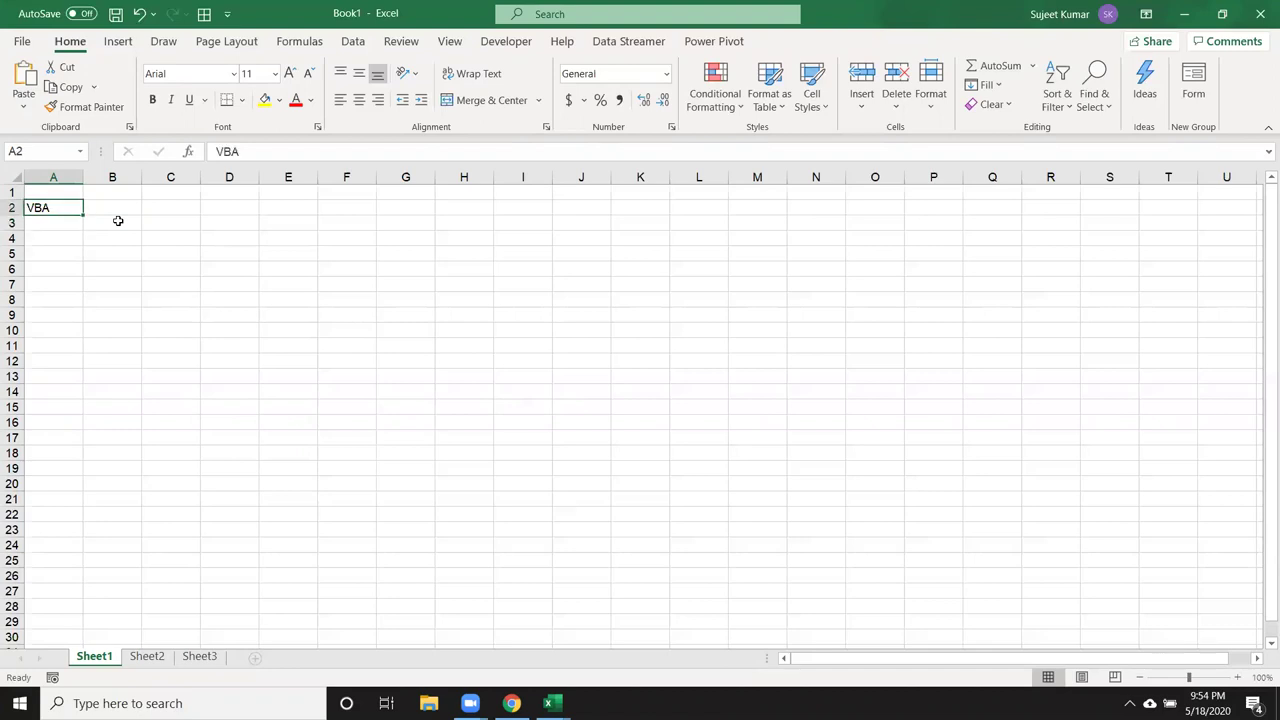
{"action": "key", "text": "Down"}
{"action": "key", "text": "Right"}
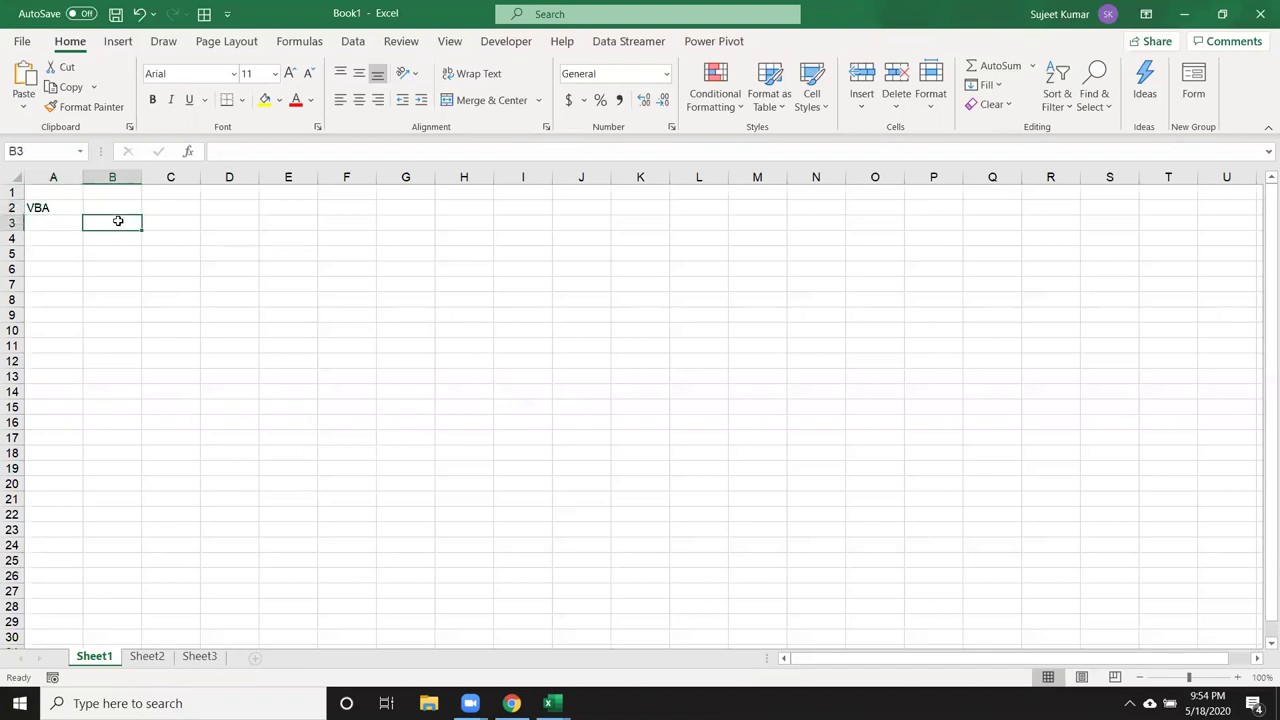
Enter the labels Macros in B3, Function in B7 and Userform in B11.
{"action": "type", "text": "Macr"}
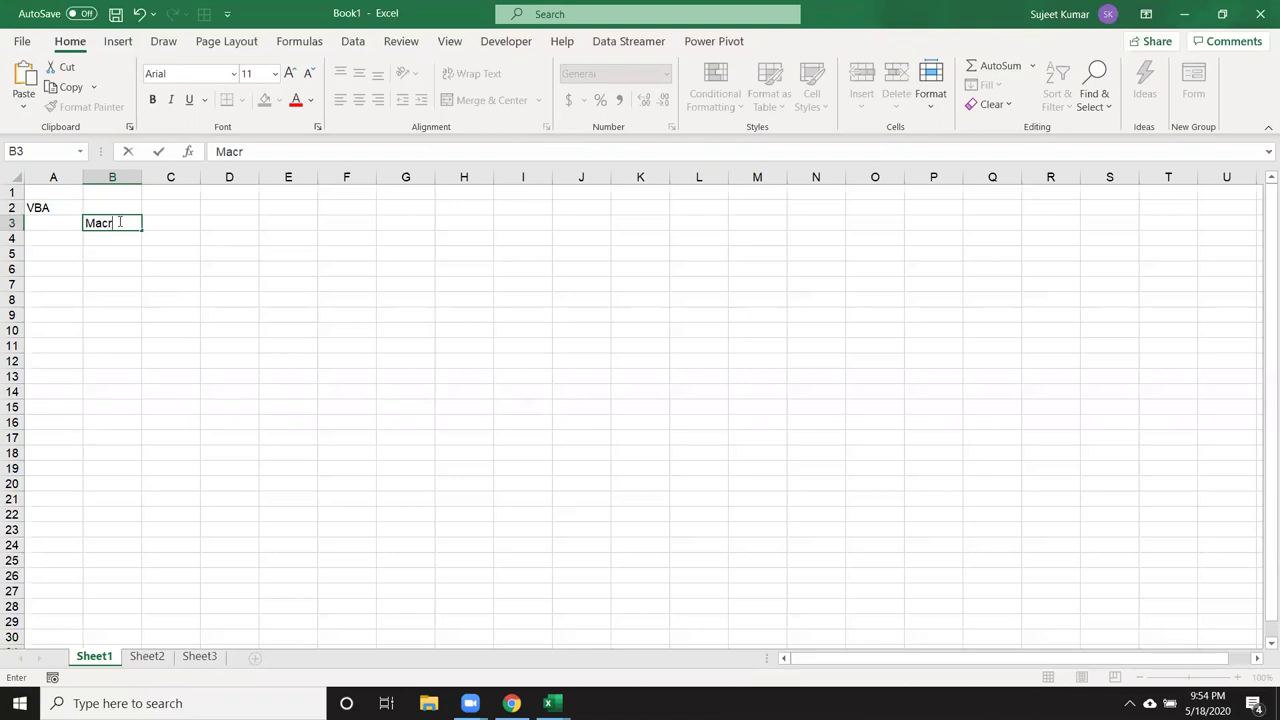
{"action": "type", "text": "o"}
{"action": "key", "text": "Return"}
{"action": "key", "text": "Down"}
{"action": "key", "text": "Down"}
{"action": "key", "text": "Down"}
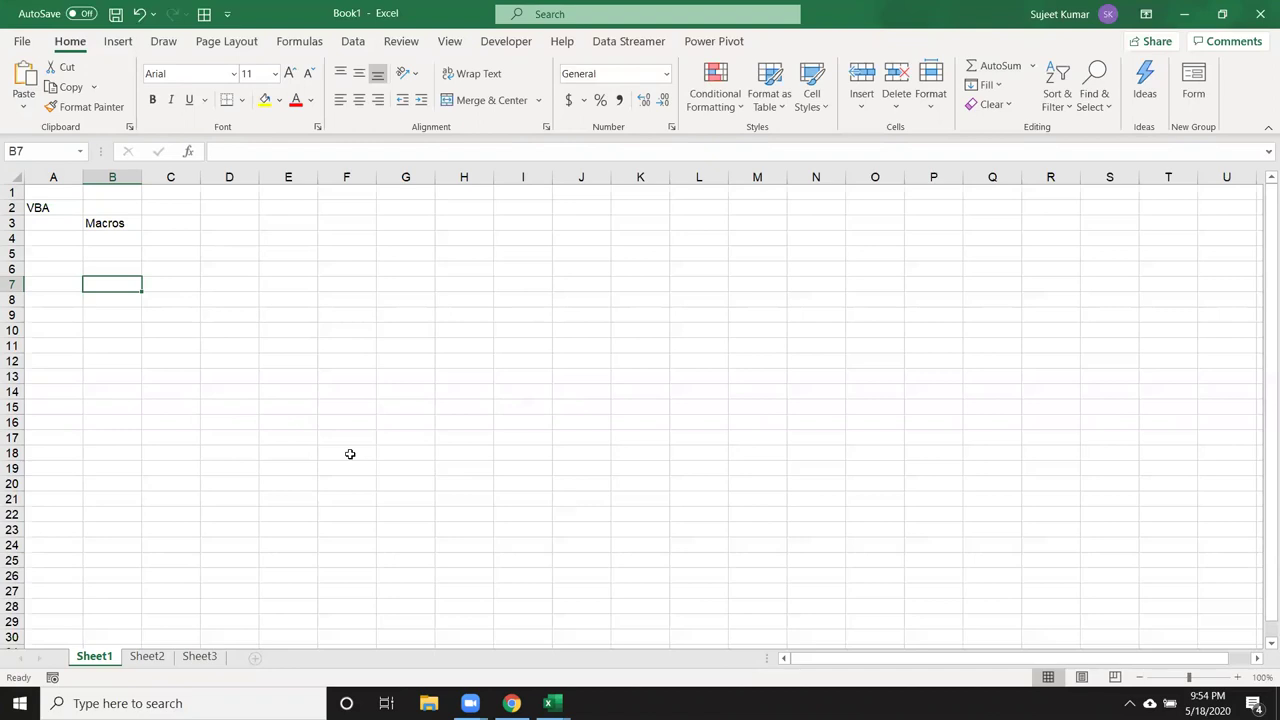
{"action": "type", "text": "Function"}
{"action": "key", "text": "Return"}
{"action": "key", "text": "Down"}
{"action": "key", "text": "Down"}
{"action": "key", "text": "Down"}
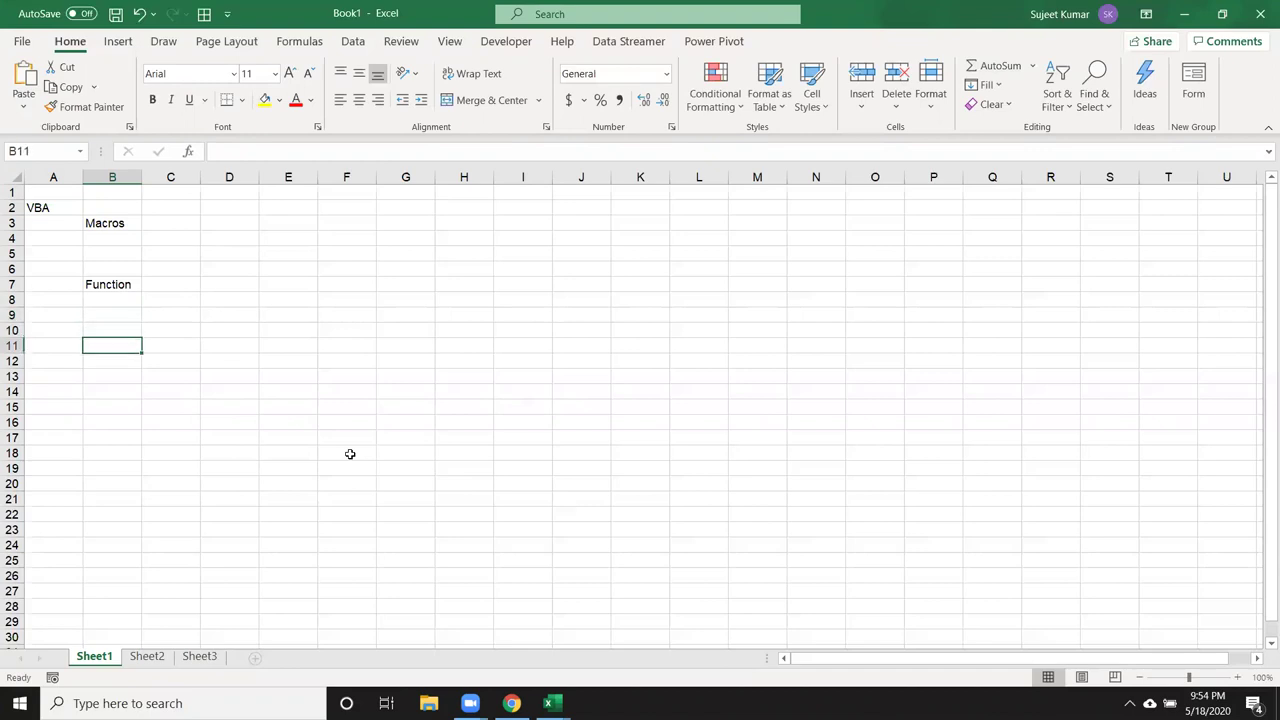
{"action": "type", "text": "Userform"}
{"action": "key", "text": "Return"}
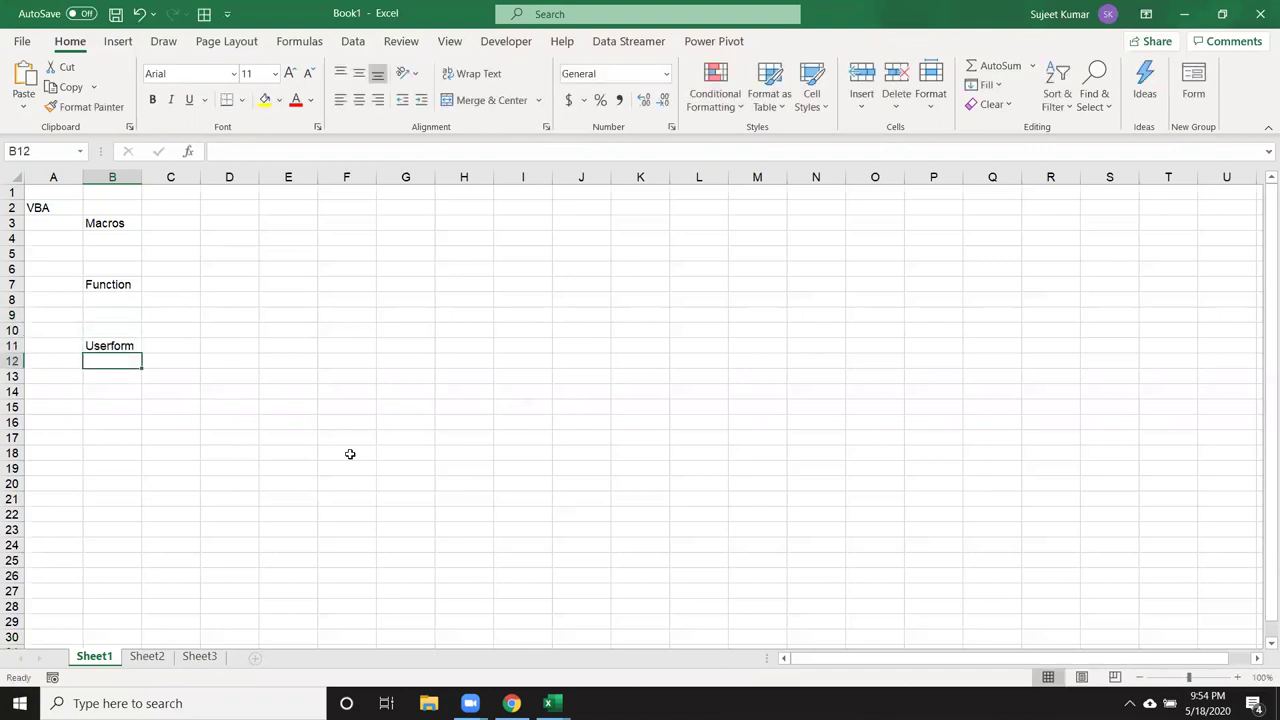
{"action": "key", "text": "Up"}
{"action": "key", "text": "Up"}
{"action": "key", "text": "Up"}
{"action": "key", "text": "Up"}
{"action": "key", "text": "Up"}
{"action": "key", "text": "Up"}
{"action": "key", "text": "Up"}
{"action": "key", "text": "Up"}
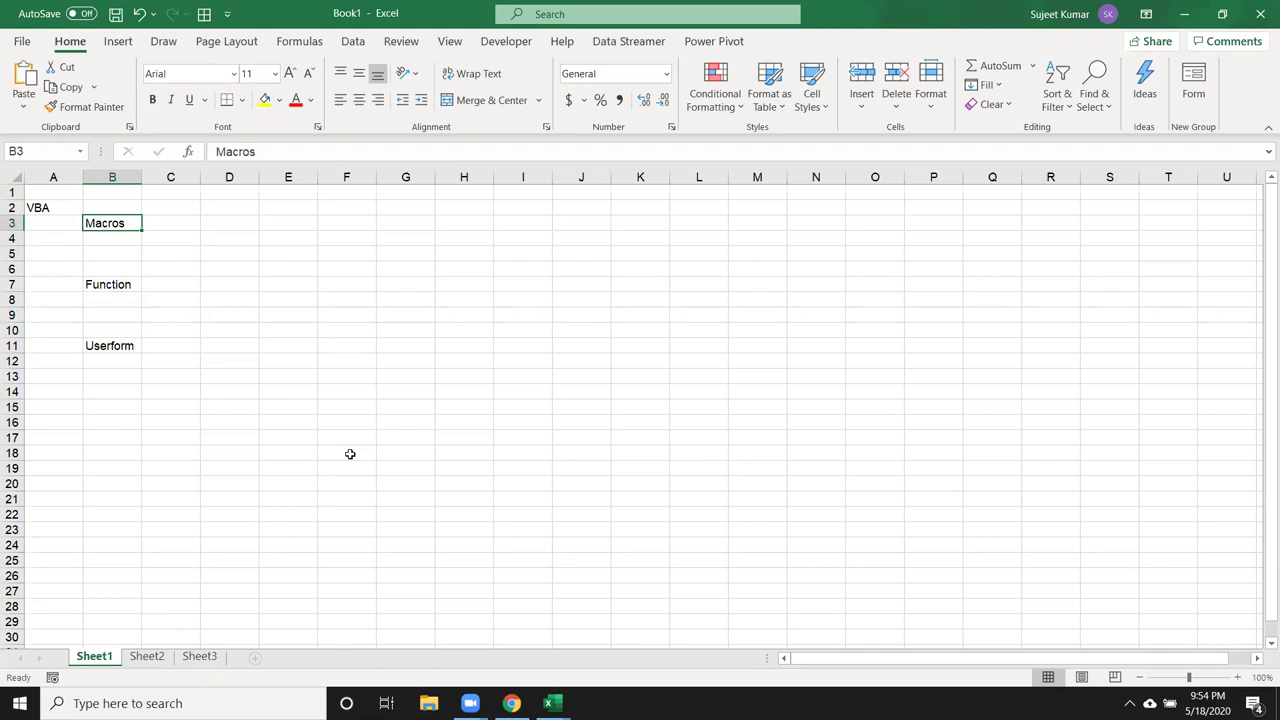
{"action": "left_click", "coordinate": [343, 364]}
{"action": "left_click", "coordinate": [546, 205]}
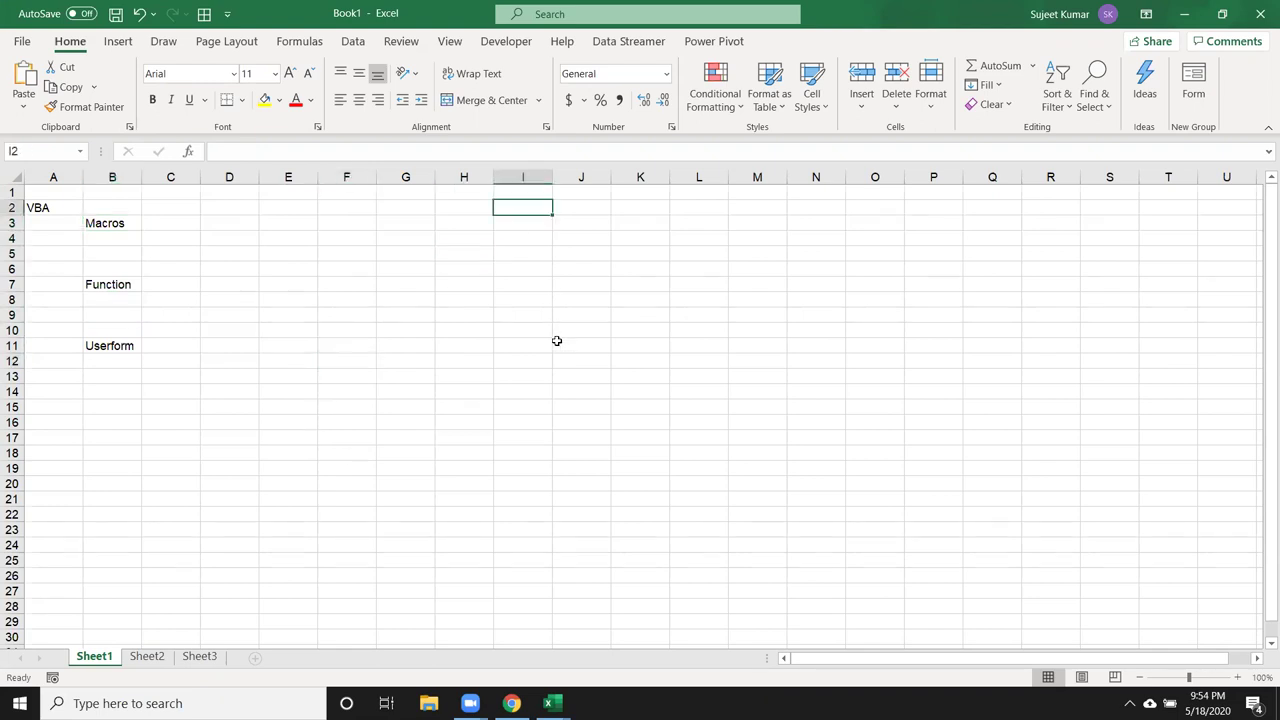
{"action": "left_click", "coordinate": [651, 431]}
{"action": "left_click", "coordinate": [158, 247]}
{"action": "left_click_drag", "start_coordinate": [158, 247], "coordinate": [181, 254]}
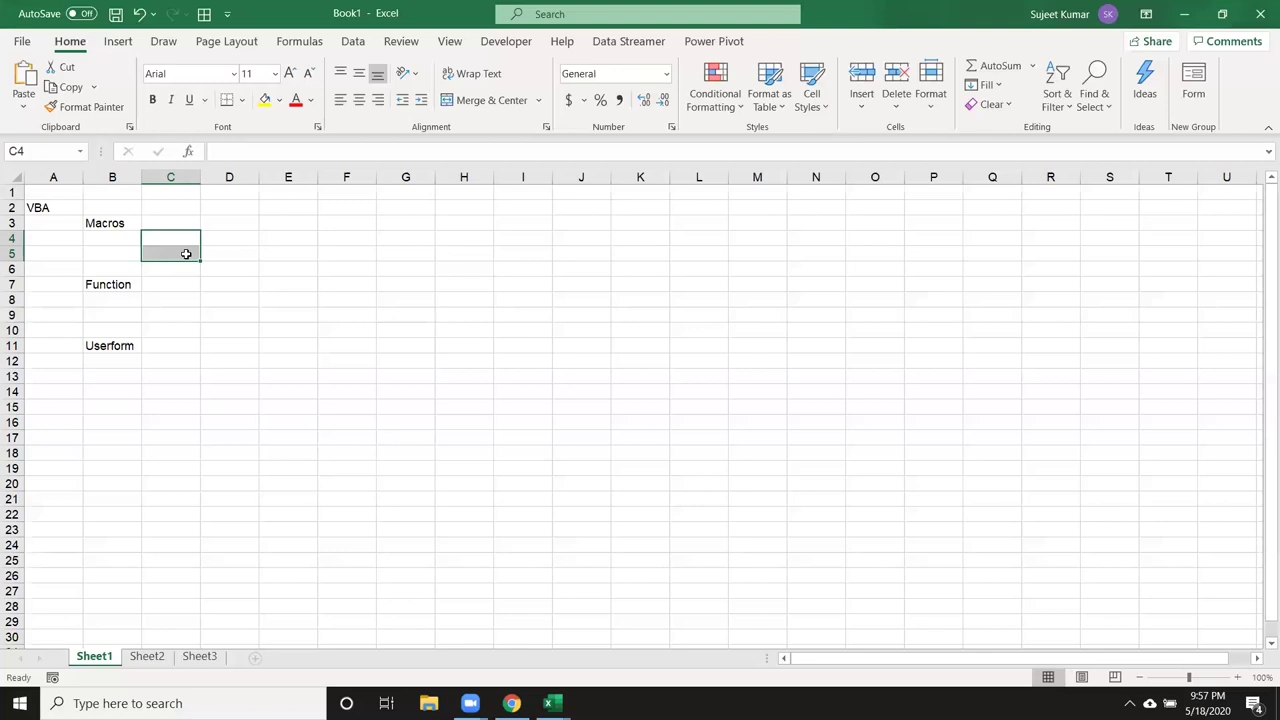
{"action": "key", "text": "Up"}
{"action": "key", "text": "Left"}
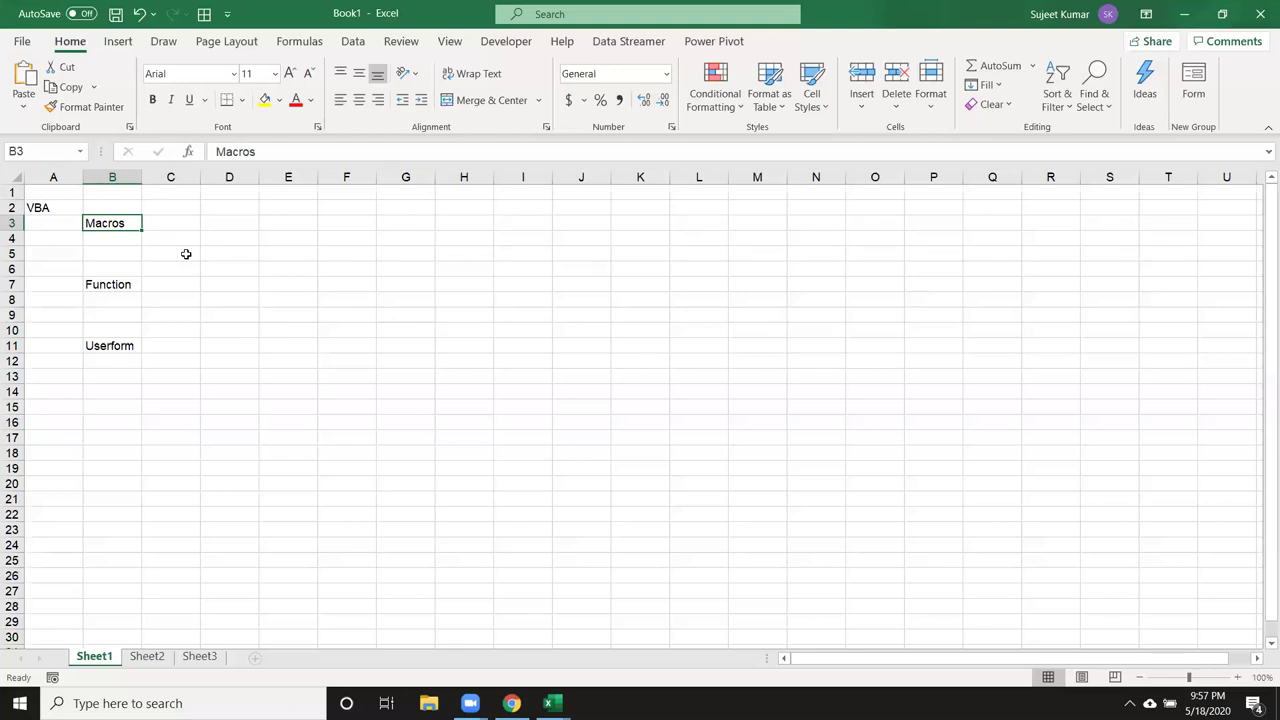
{"action": "key", "text": "Down"}
{"action": "key", "text": "Down"}
{"action": "key", "text": "Down"}
{"action": "key", "text": "Down"}
{"action": "key", "text": "Right"}
{"action": "key", "text": "Right"}
{"action": "key", "text": "Right"}
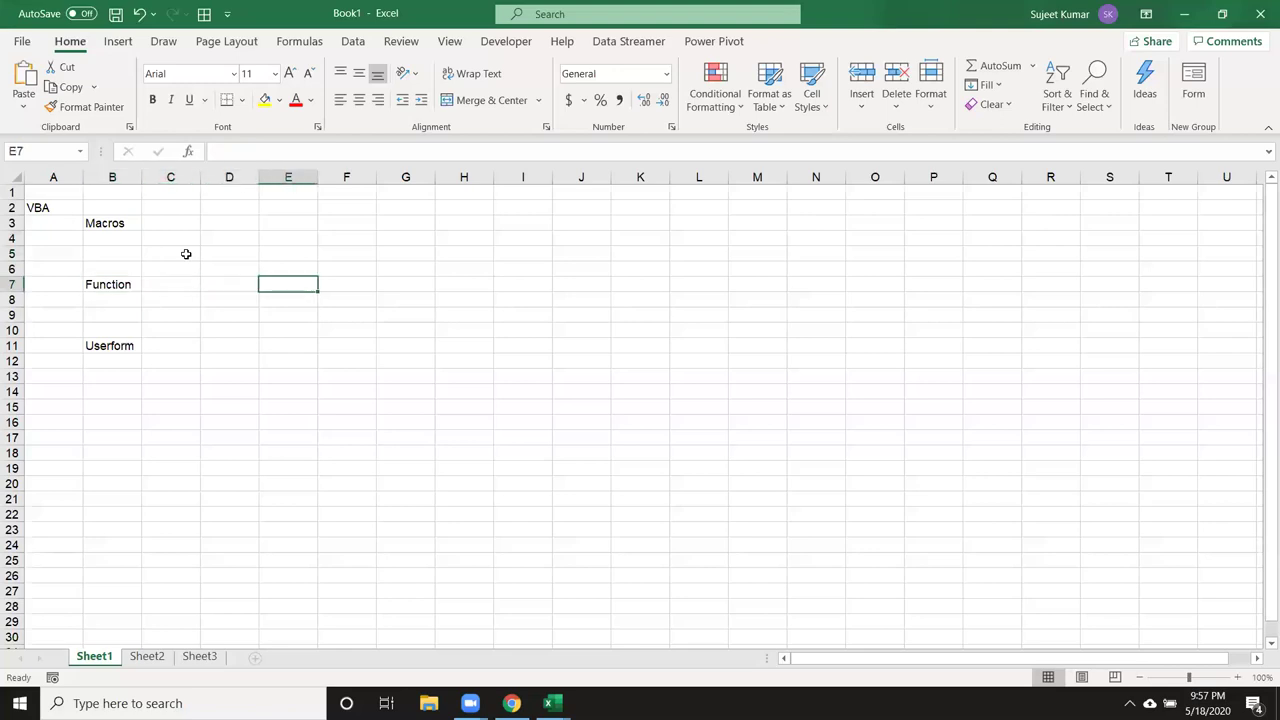
{"action": "type", "text": "=fun"}
{"action": "key", "text": "BackSpace"}
{"action": "key", "text": "BackSpace"}
{"action": "key", "text": "BackSpace"}
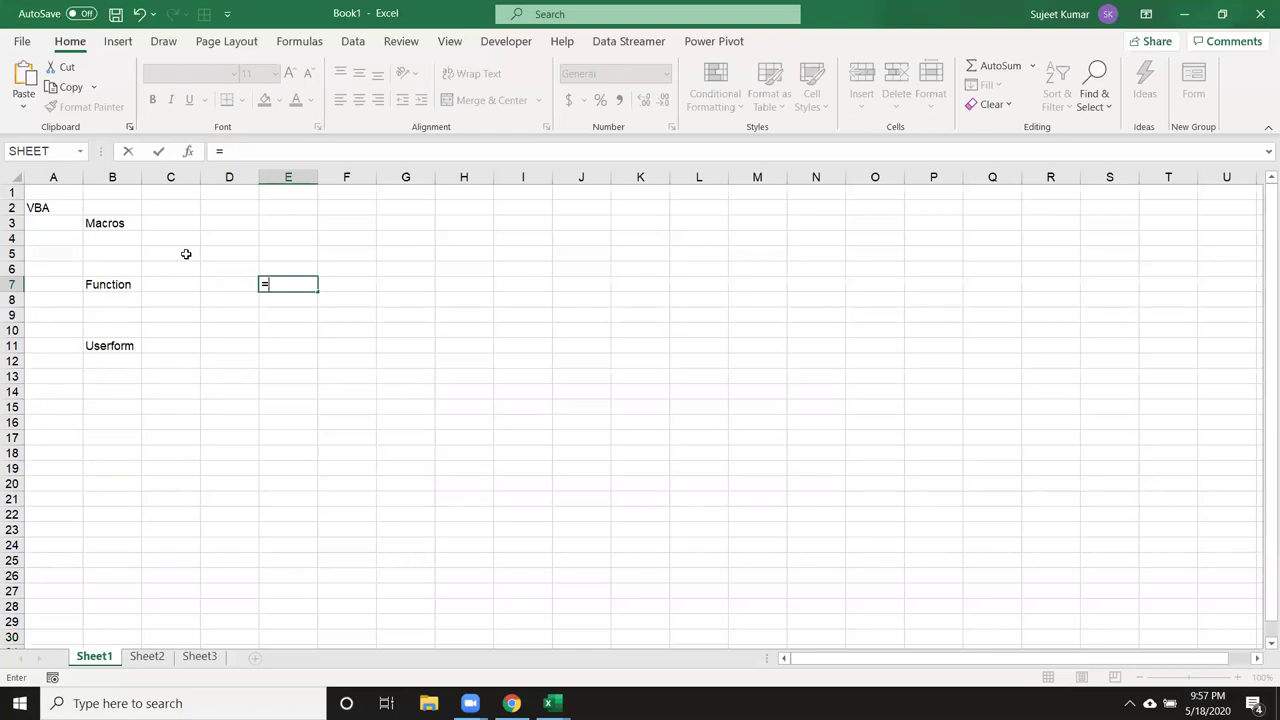
{"action": "type", "text": "vl"}
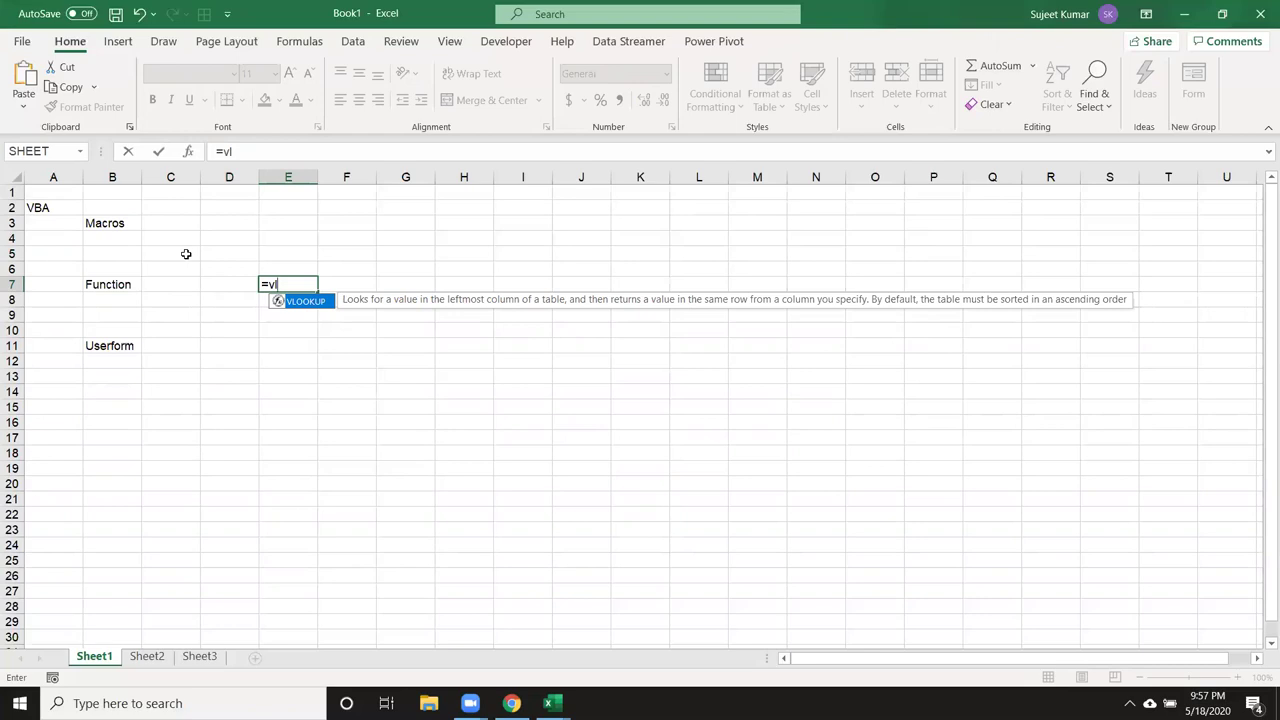
{"action": "key", "text": "Tab"}
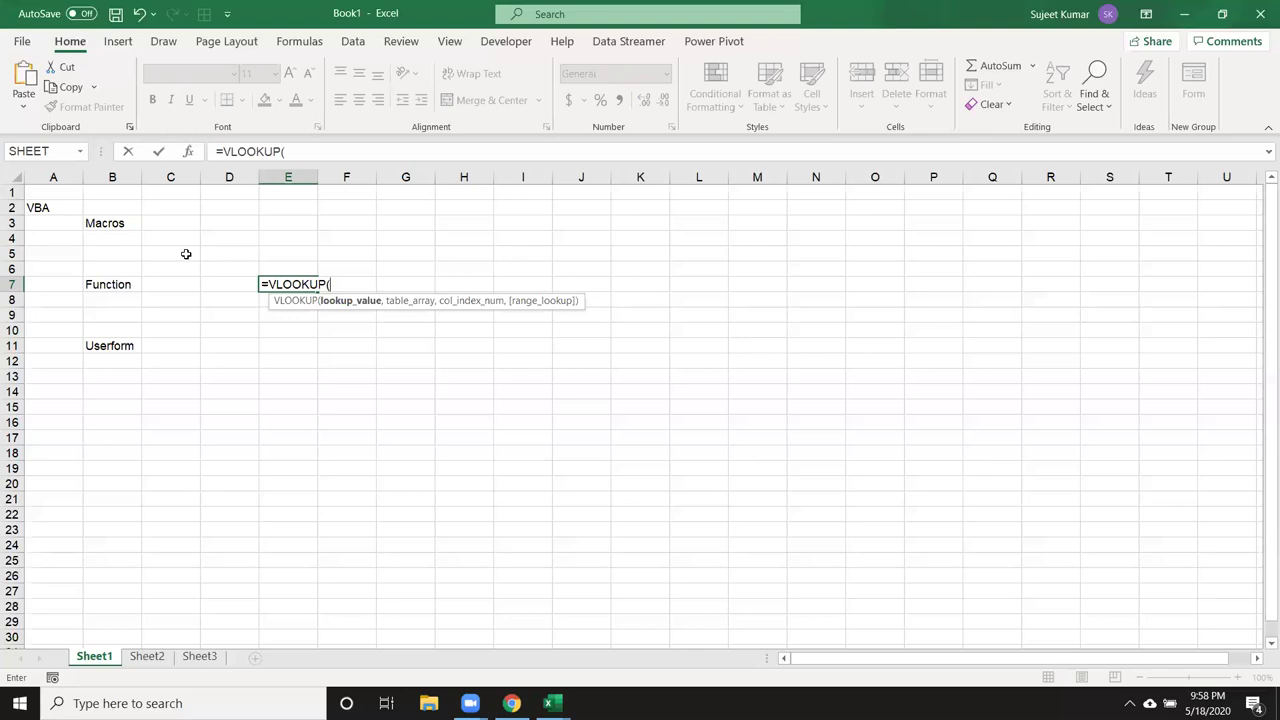
{"action": "key", "text": "Escape"}
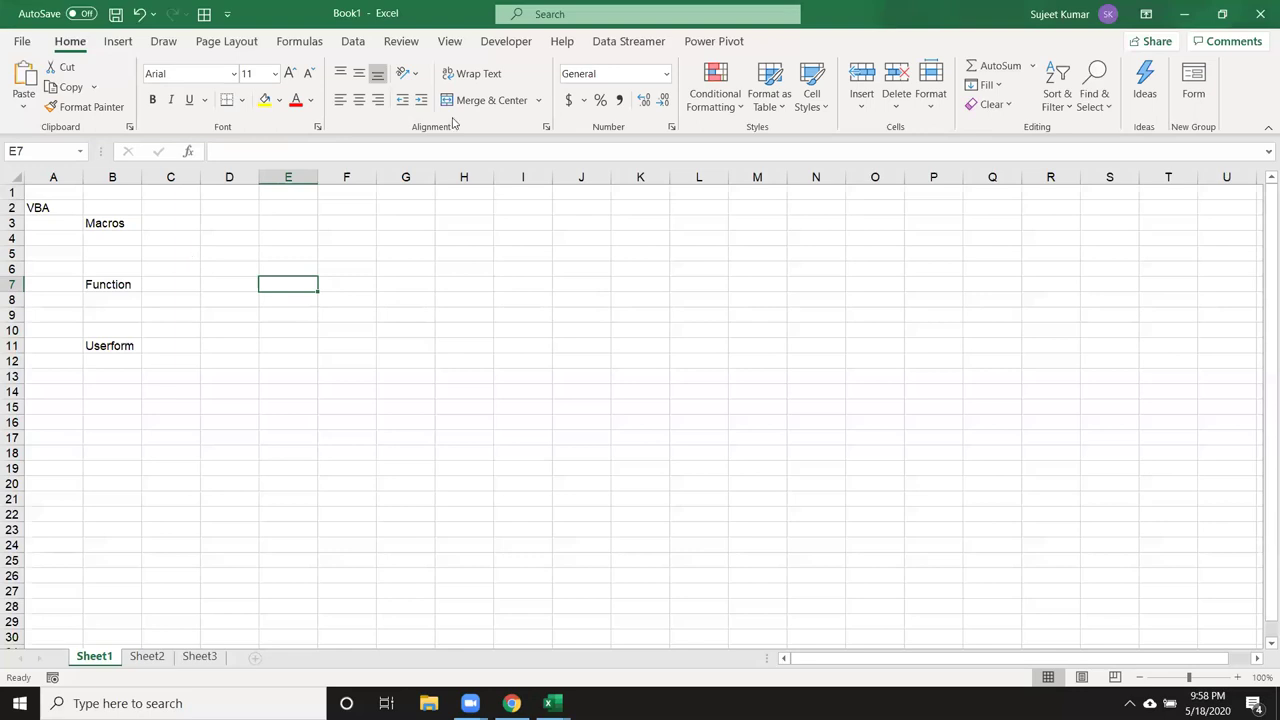
Select cells B3, C11 and finally B12 as the pivot table starting point.
{"action": "left_click", "coordinate": [129, 225]}
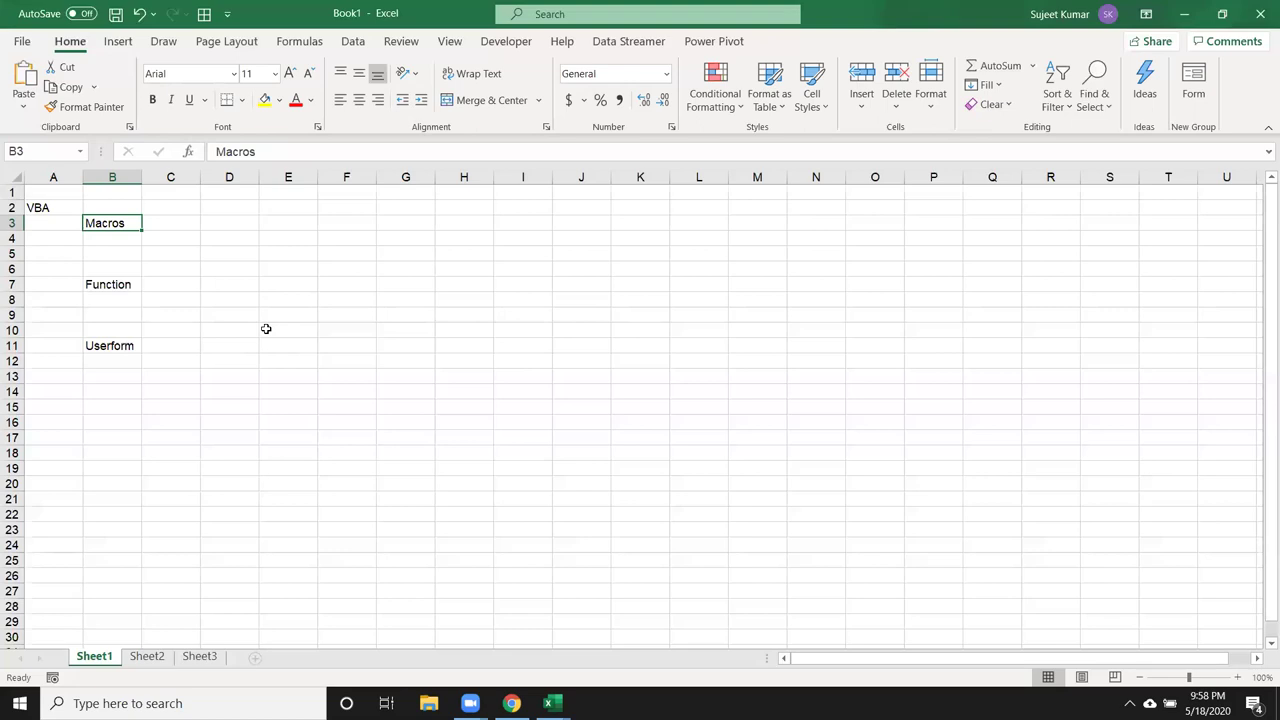
{"action": "left_click", "coordinate": [146, 346]}
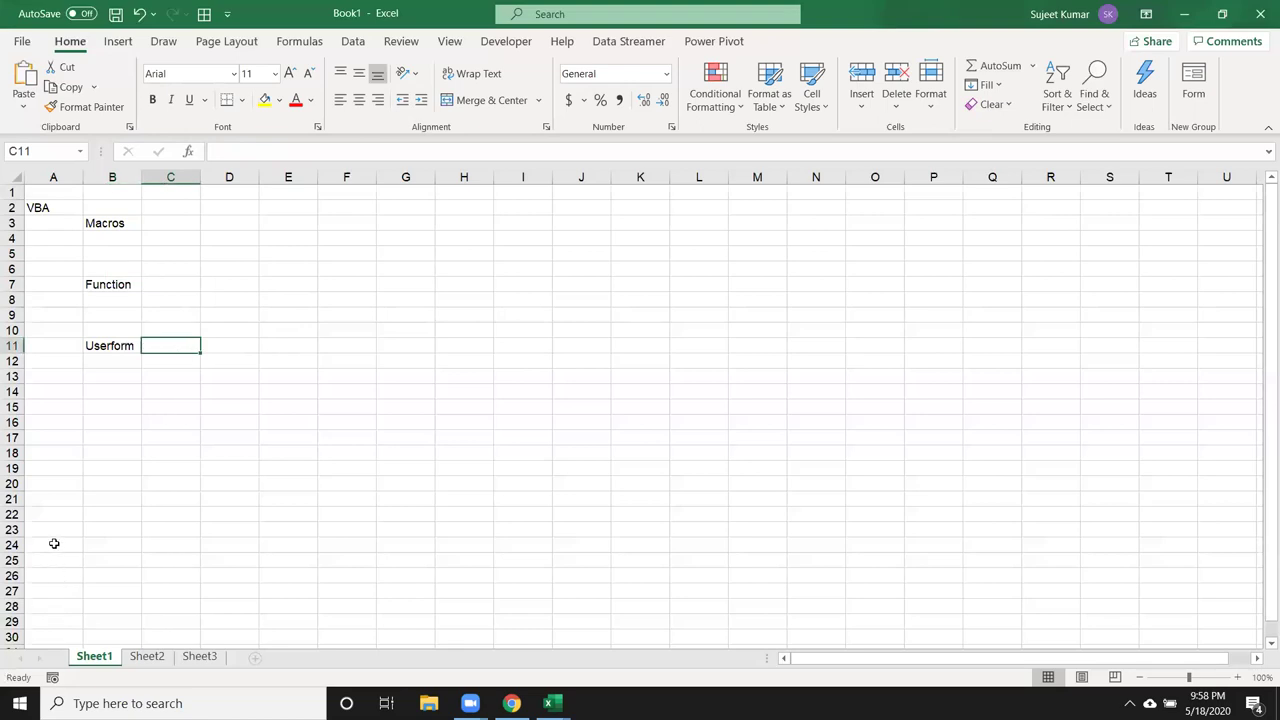
{"action": "left_click", "coordinate": [98, 364]}
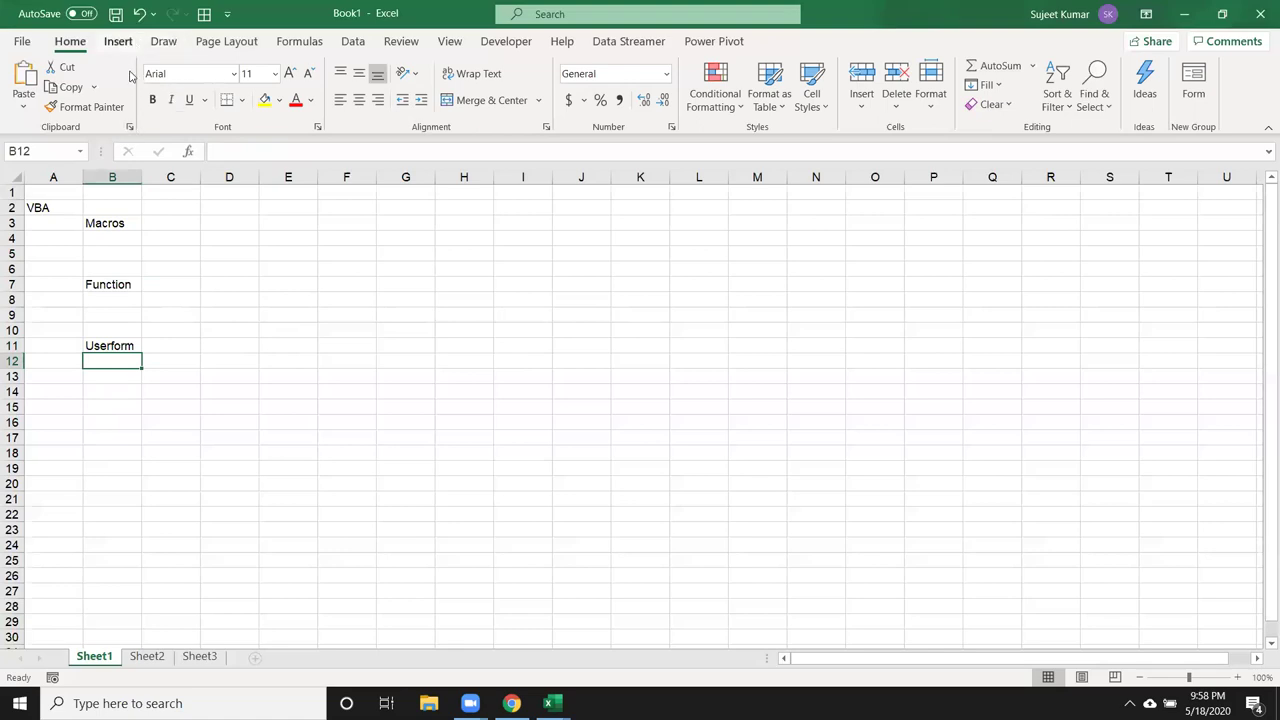
{"action": "scroll", "coordinate": [133, 100], "scroll_direction": "down", "scroll_amount": 1}
Start a pivot table, reposition its settings dialog, and cancel without creating one.
{"action": "left_click", "coordinate": [30, 80]}
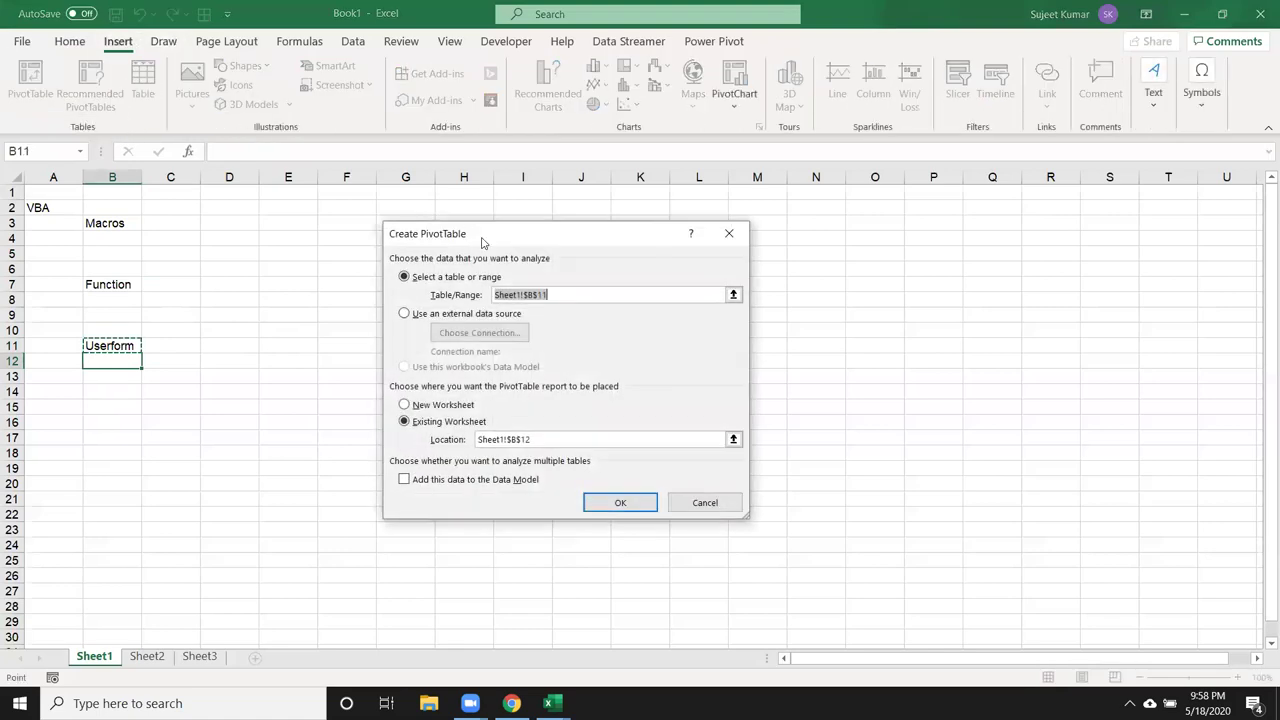
{"action": "left_click_drag", "start_coordinate": [488, 242], "coordinate": [416, 220]}
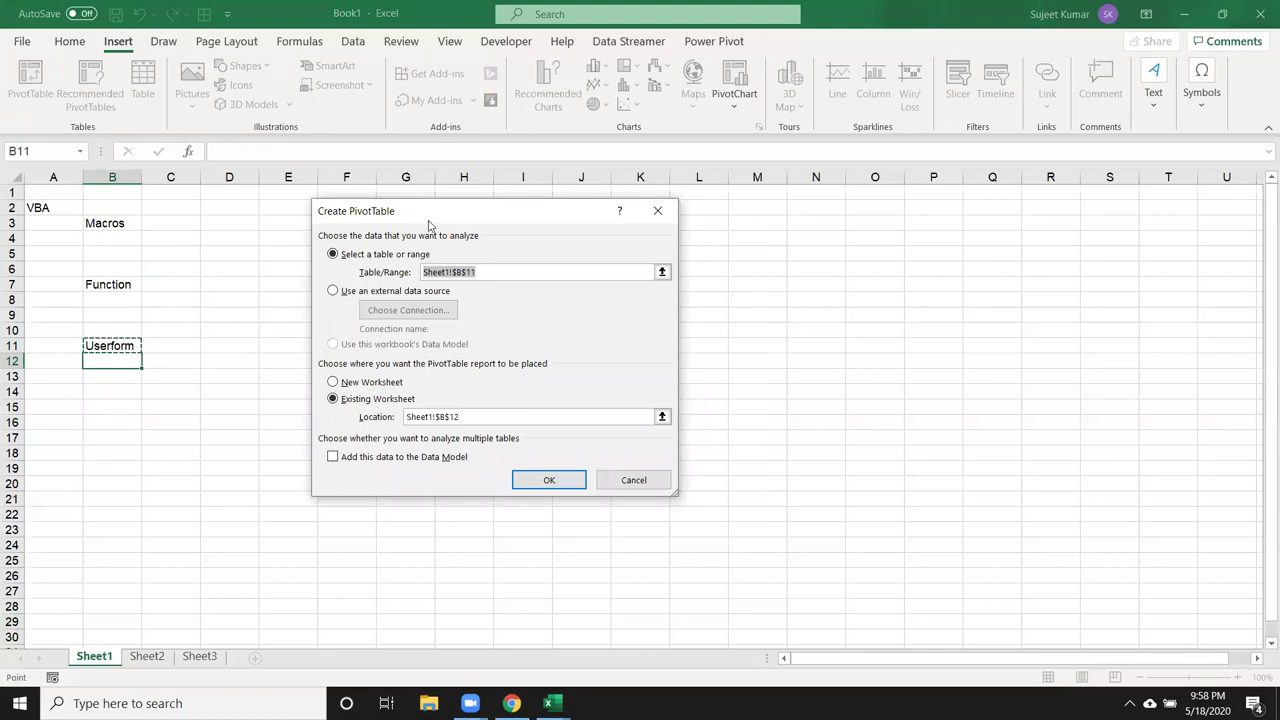
{"action": "left_click_drag", "start_coordinate": [429, 225], "coordinate": [445, 241]}
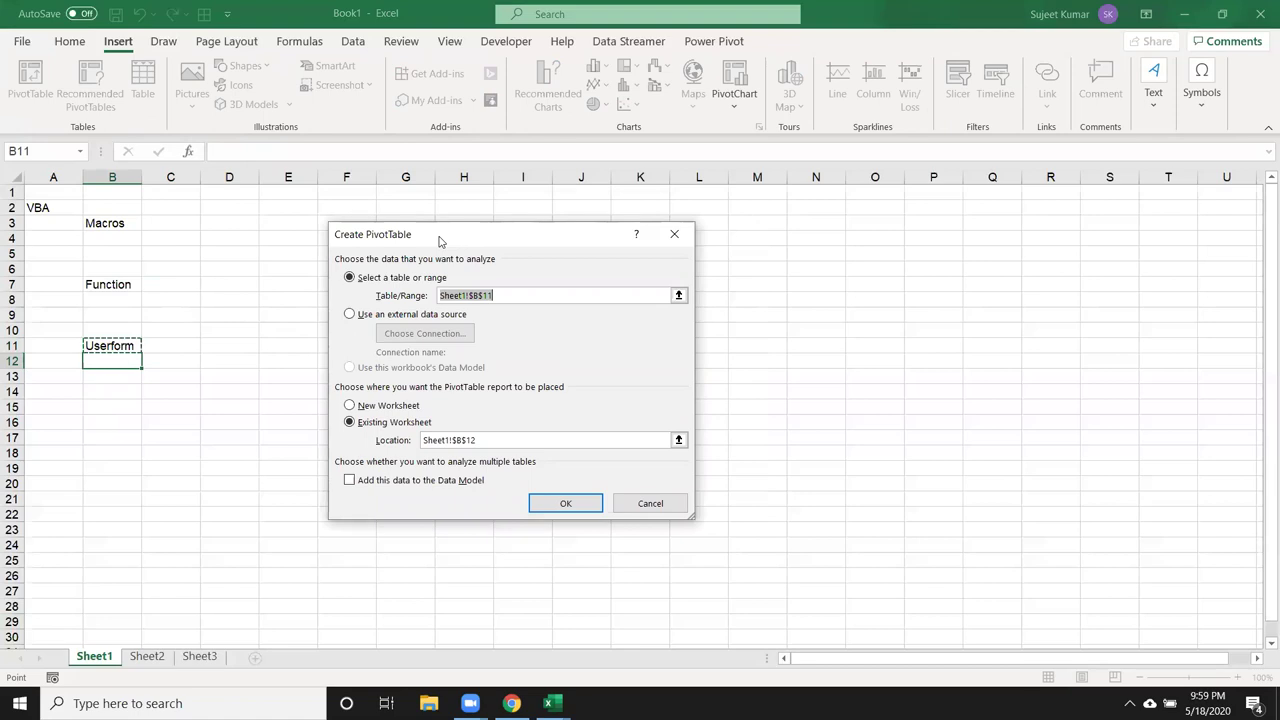
{"action": "left_click_drag", "start_coordinate": [444, 241], "coordinate": [438, 236]}
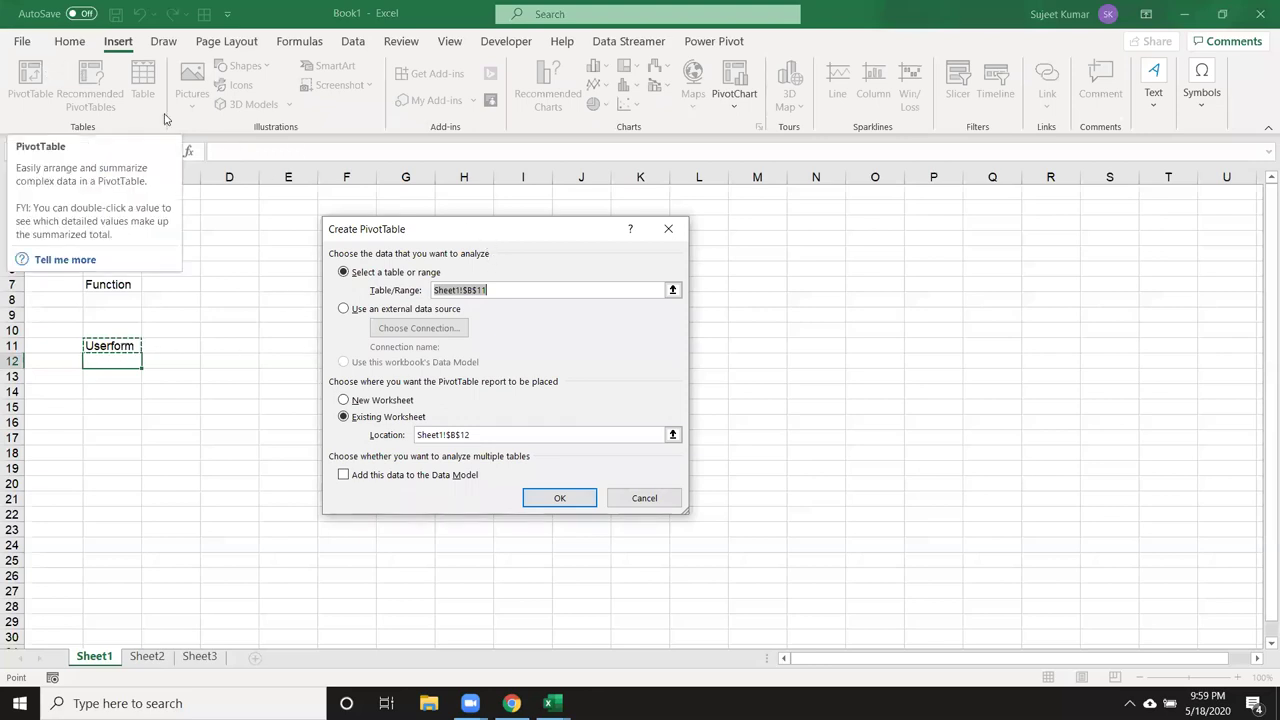
{"action": "left_click_drag", "start_coordinate": [520, 238], "coordinate": [612, 184]}
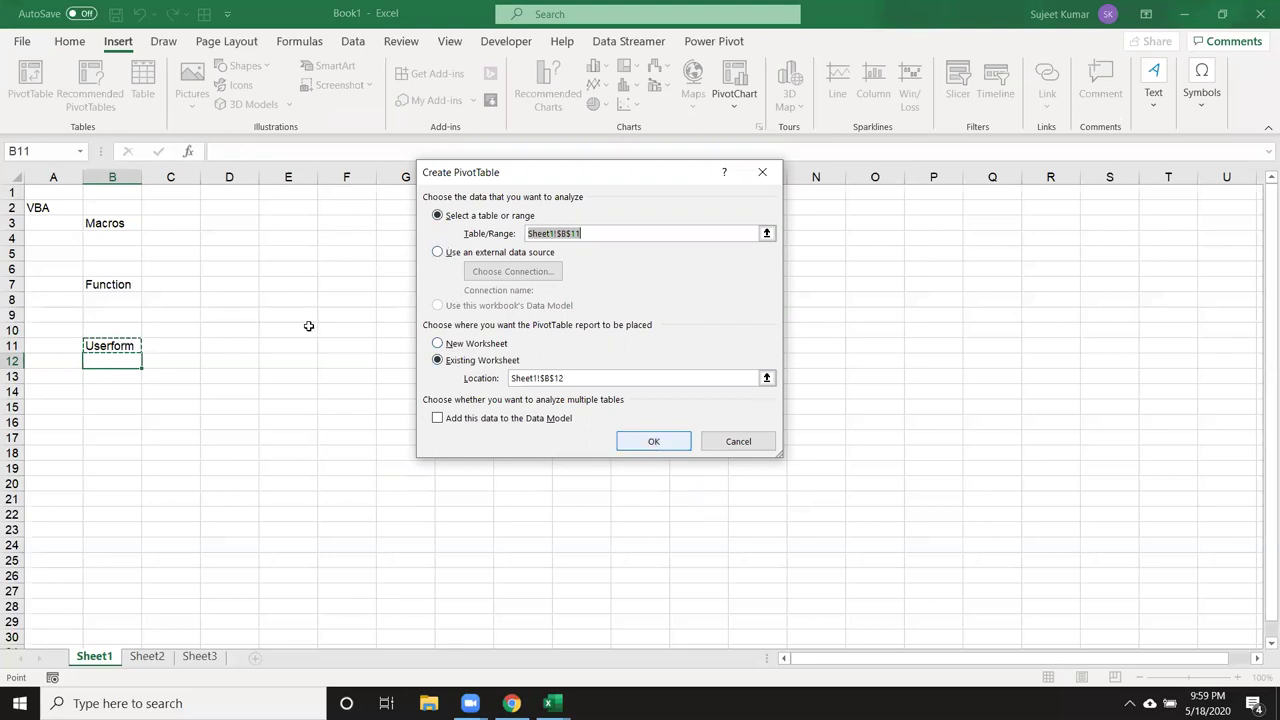
{"action": "left_click", "coordinate": [721, 446]}
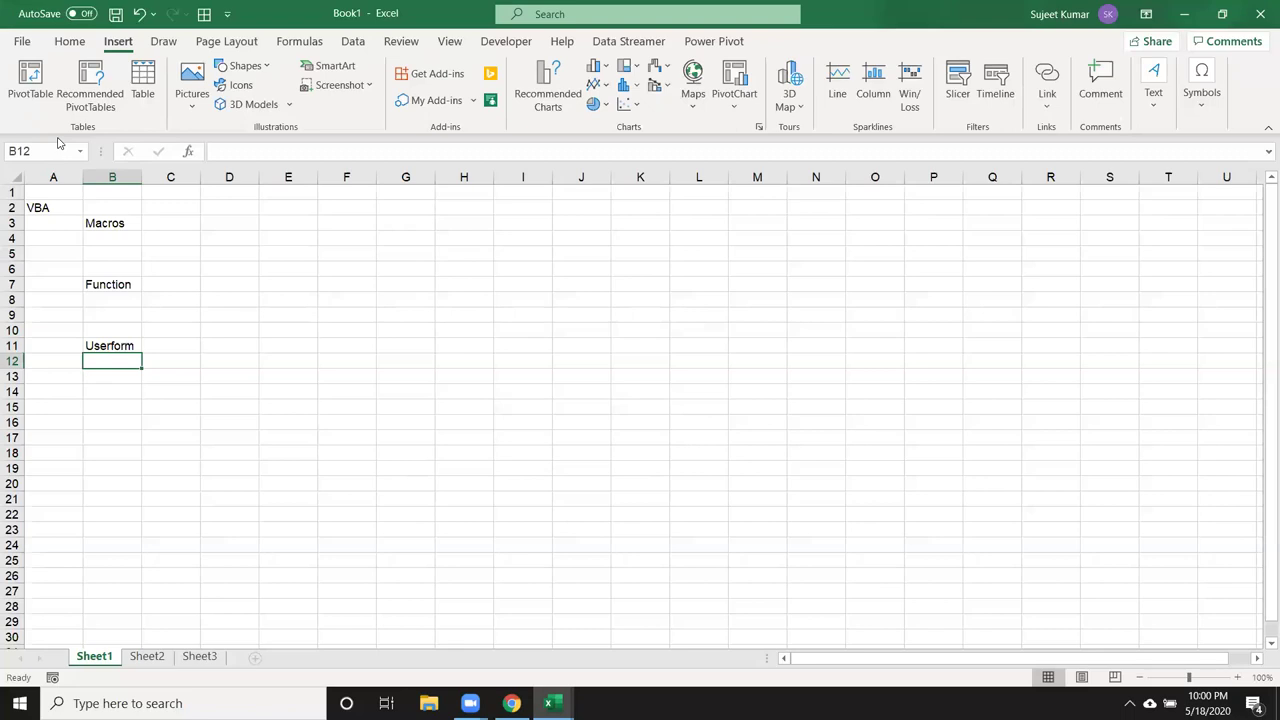
Enter =RANDBETWEEN(1111,9999) in cell E3.
{"action": "left_click", "coordinate": [305, 226]}
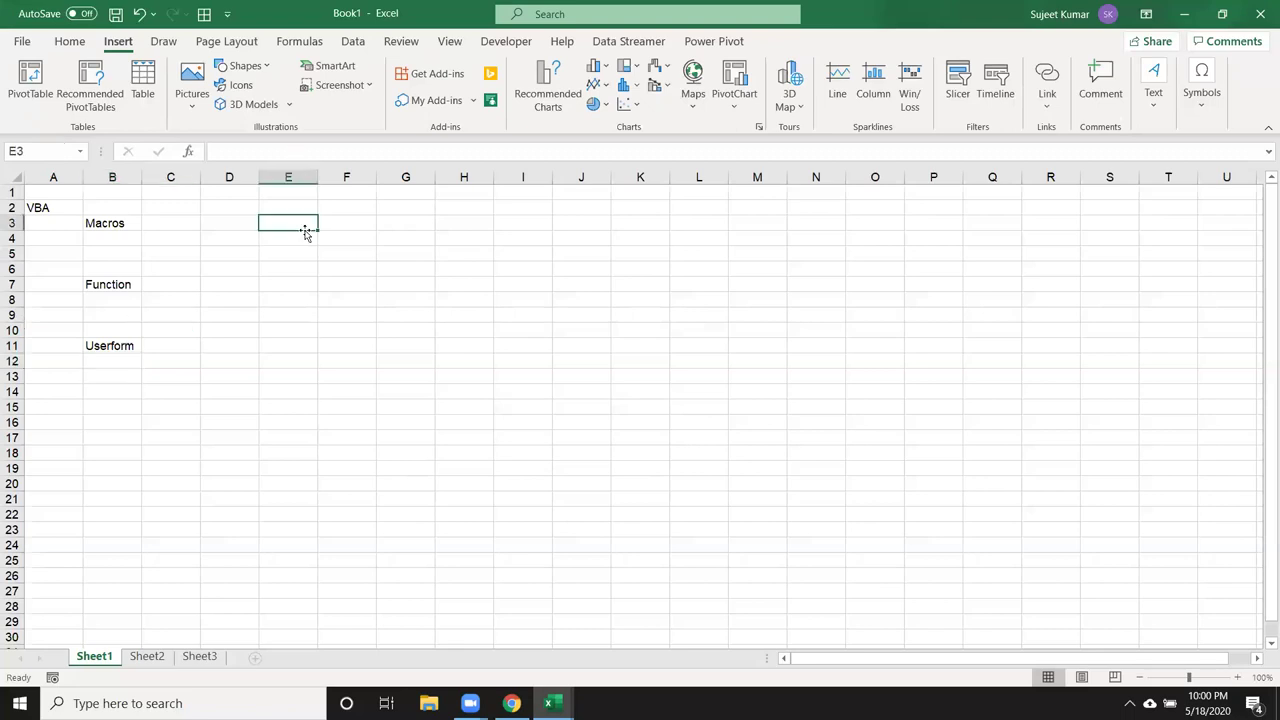
{"action": "type", "text": "=ra"}
{"action": "key", "text": "Down"}
{"action": "key", "text": "Down"}
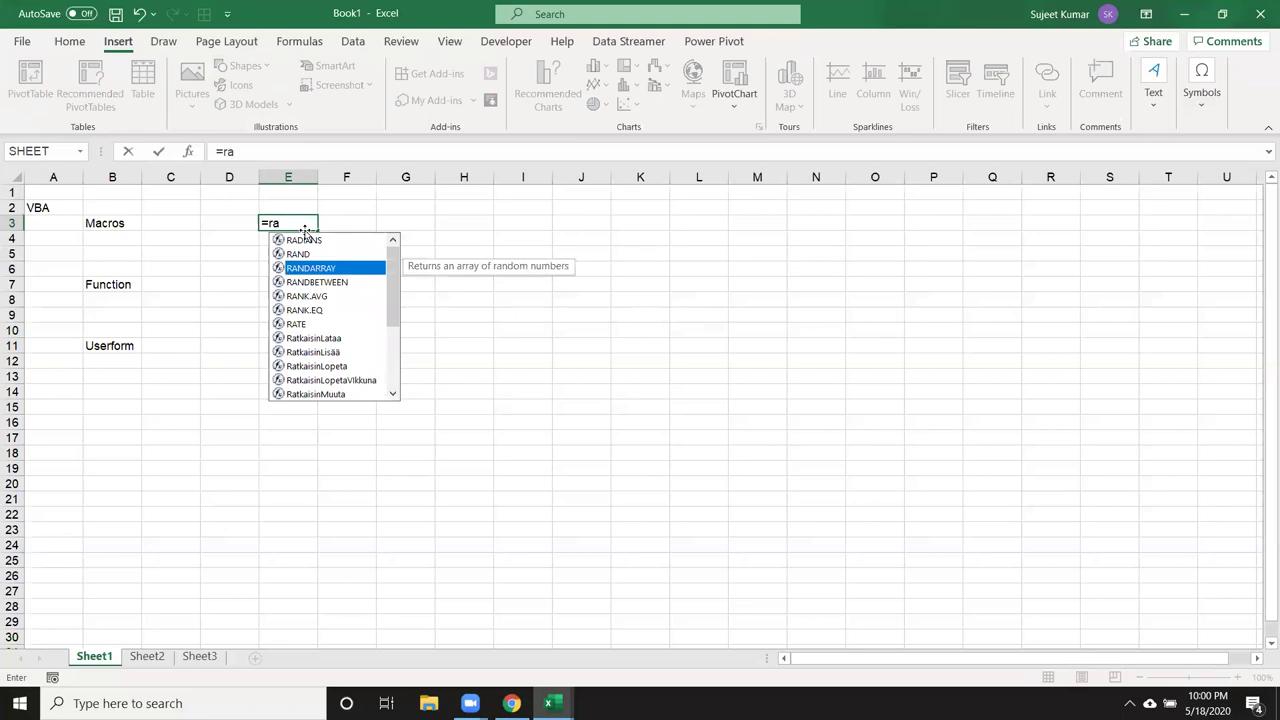
{"action": "key", "text": "Down"}
{"action": "key", "text": "Tab"}
{"action": "type", "text": "1111"}
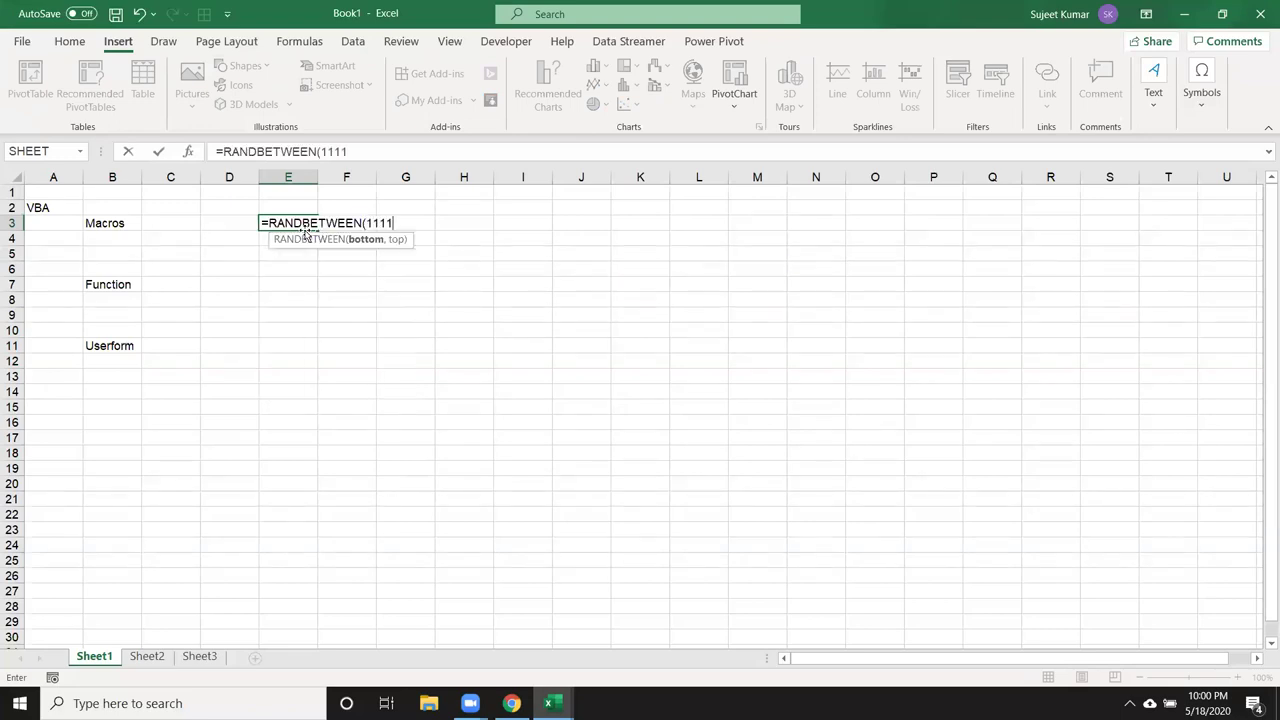
{"action": "type", "text": ",9999"}
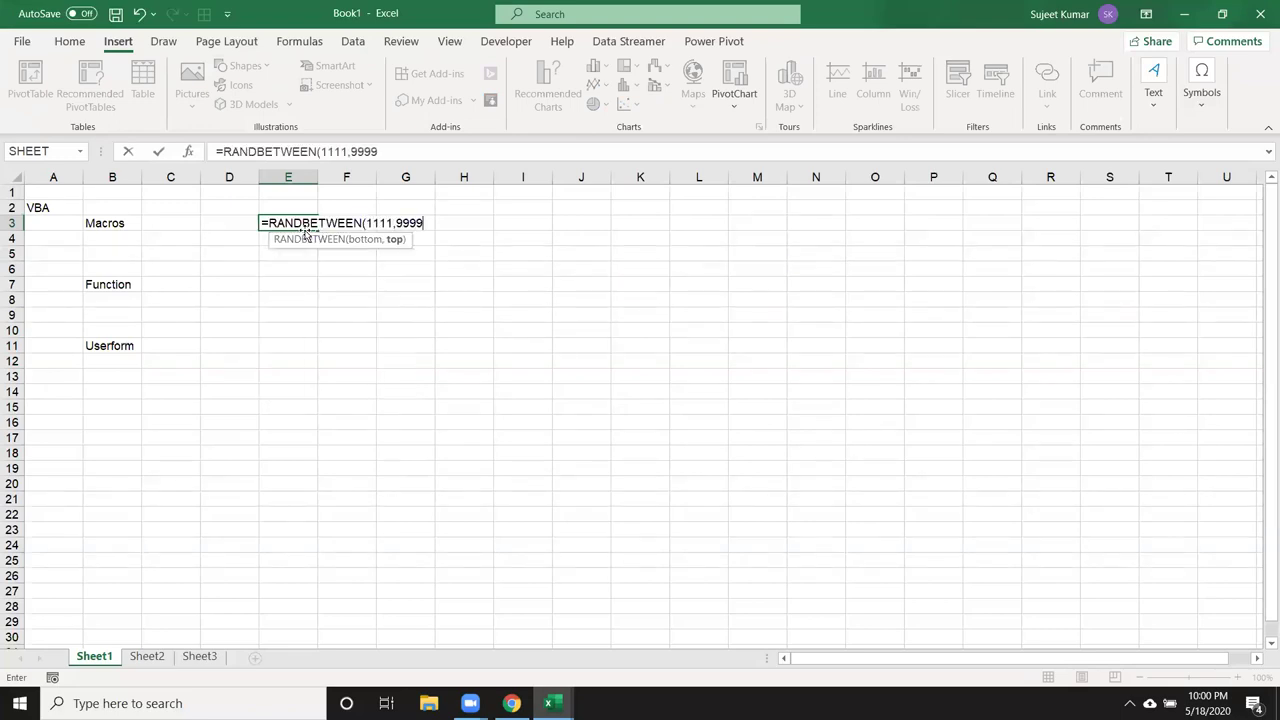
{"action": "type", "text": ")"}
{"action": "key", "text": "Return"}
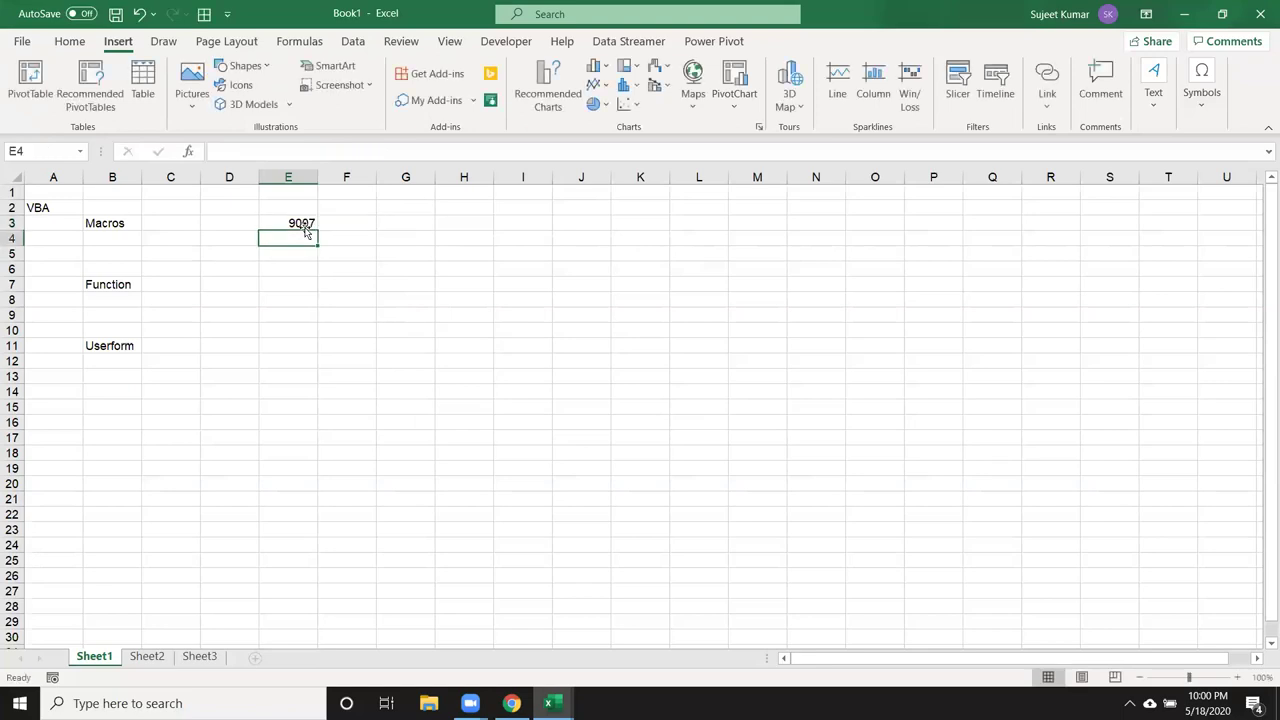
Re-edit cell F3 repeatedly so E3 draws new random numbers.
{"action": "left_click", "coordinate": [341, 232]}
{"action": "left_click", "coordinate": [342, 222]}
{"action": "double_click", "coordinate": [342, 225]}
{"action": "left_click", "coordinate": [337, 237]}
{"action": "left_click", "coordinate": [338, 224]}
{"action": "double_click", "coordinate": [338, 225]}
{"action": "left_click", "coordinate": [335, 250]}
{"action": "left_click", "coordinate": [337, 223]}
{"action": "double_click", "coordinate": [337, 224]}
{"action": "left_click", "coordinate": [338, 266]}
{"action": "left_click", "coordinate": [346, 222]}
{"action": "double_click", "coordinate": [346, 224]}
{"action": "left_click", "coordinate": [347, 238]}
{"action": "left_click", "coordinate": [350, 223]}
{"action": "double_click", "coordinate": [350, 223]}
{"action": "left_click", "coordinate": [343, 237]}
Recommit the E3 formula for a fresh random number and review it.
{"action": "left_click", "coordinate": [300, 223]}
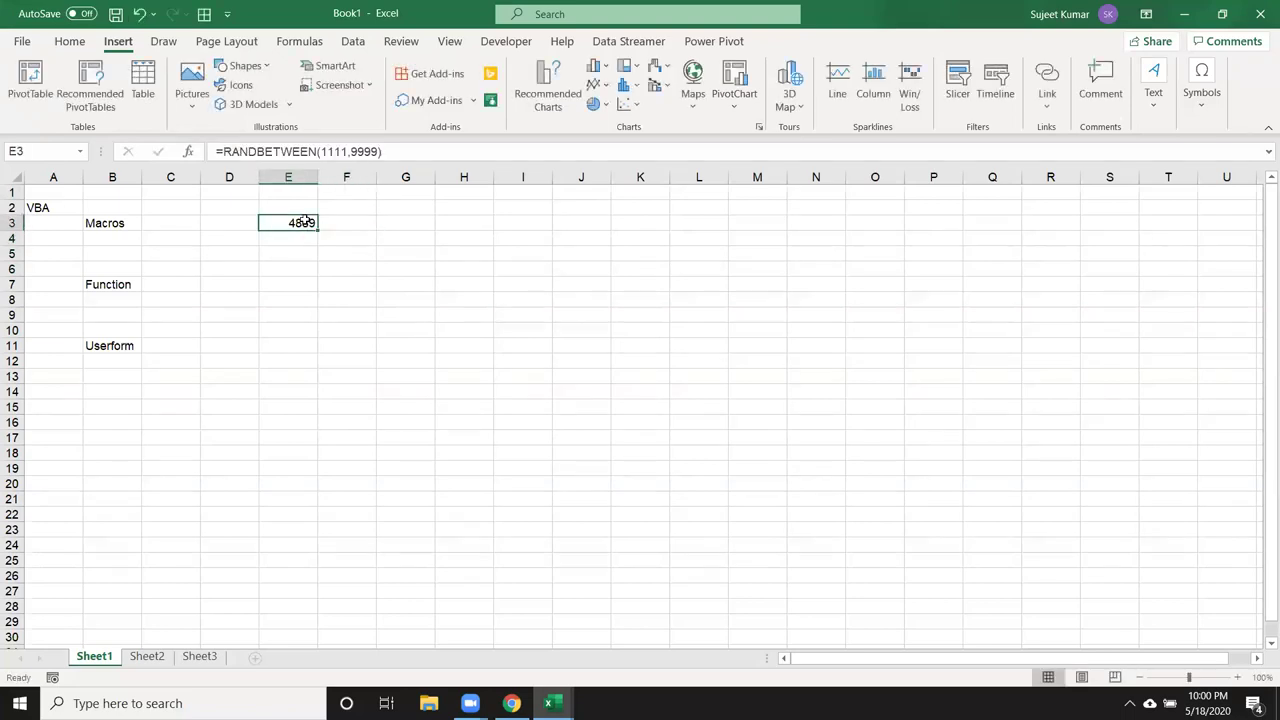
{"action": "double_click", "coordinate": [303, 223]}
{"action": "key", "text": "Return"}
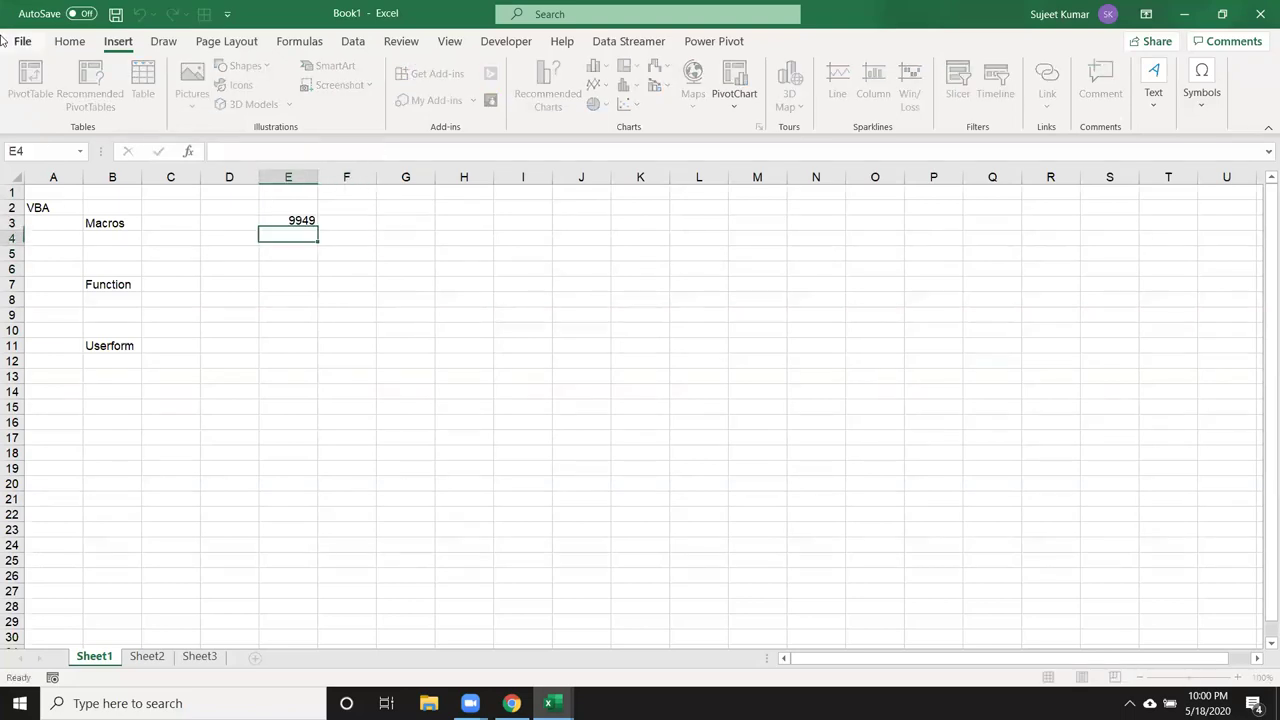
{"action": "left_click", "coordinate": [345, 222]}
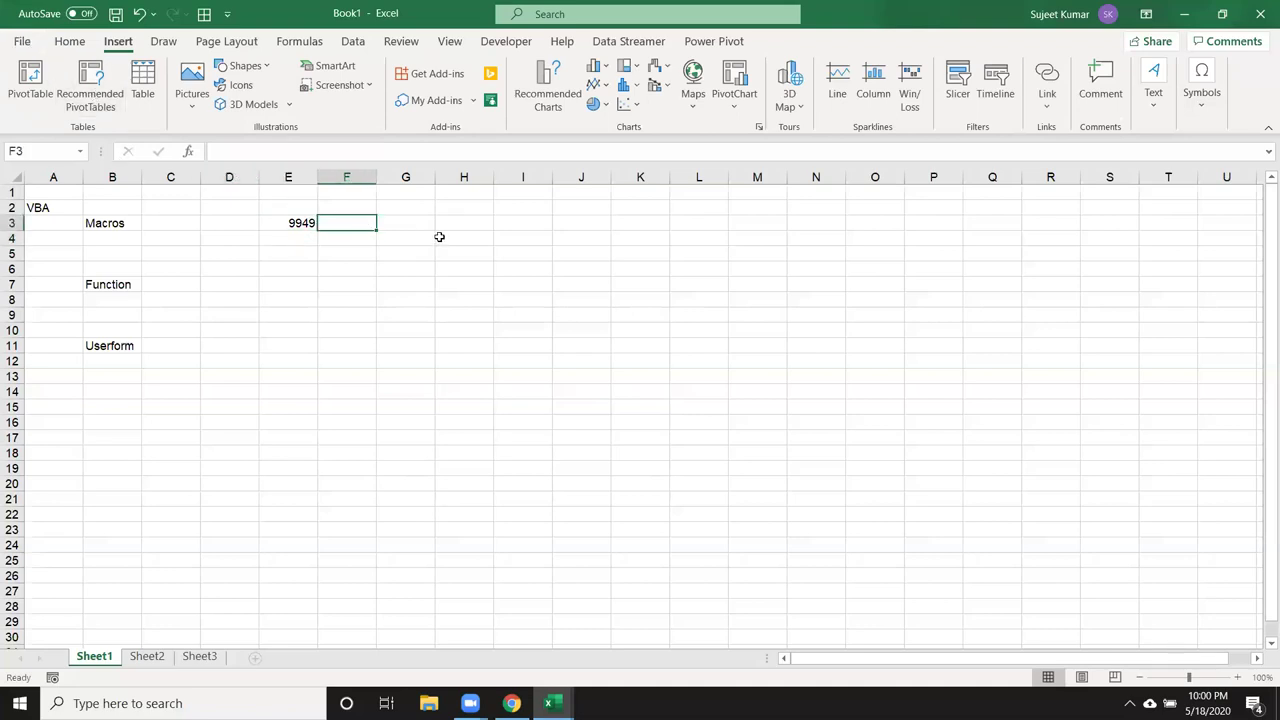
{"action": "key", "text": "Left"}
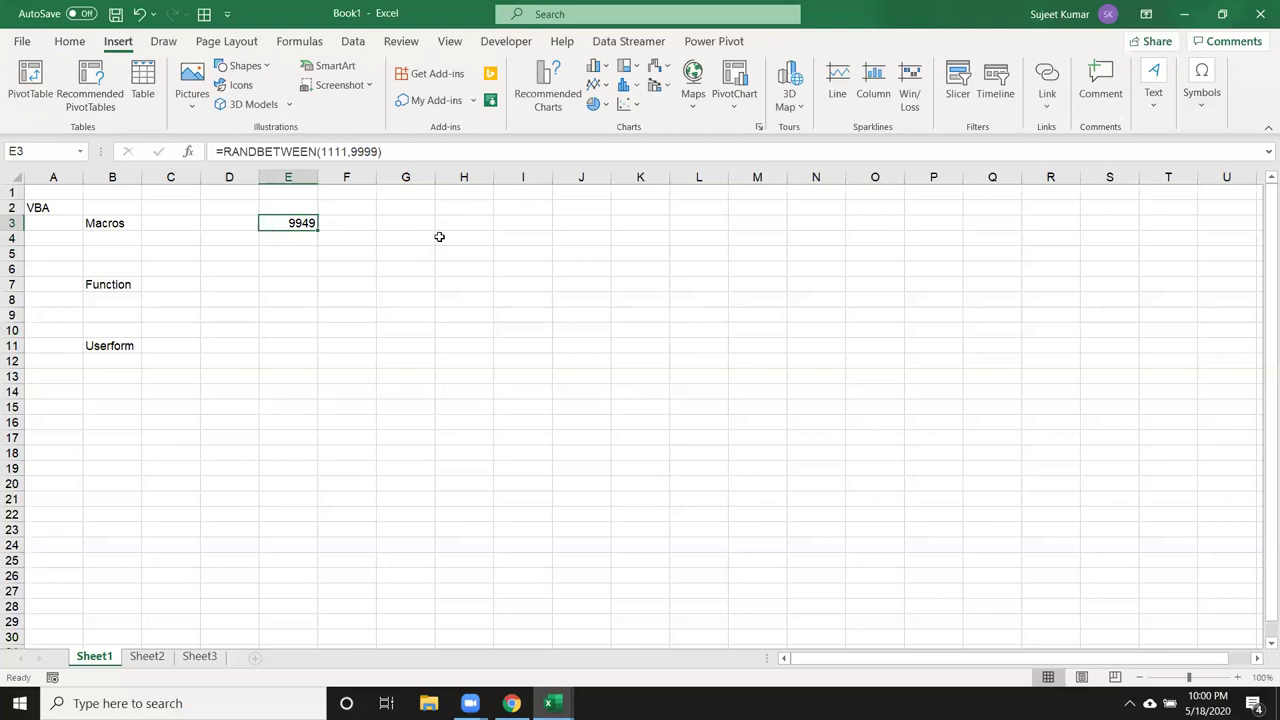
{"action": "key", "text": "Right"}
{"action": "key", "text": "Left"}
Type test text 'dsa' in F8 to force recalculation, then delete it.
{"action": "left_click", "coordinate": [367, 297]}
{"action": "type", "text": "dsa"}
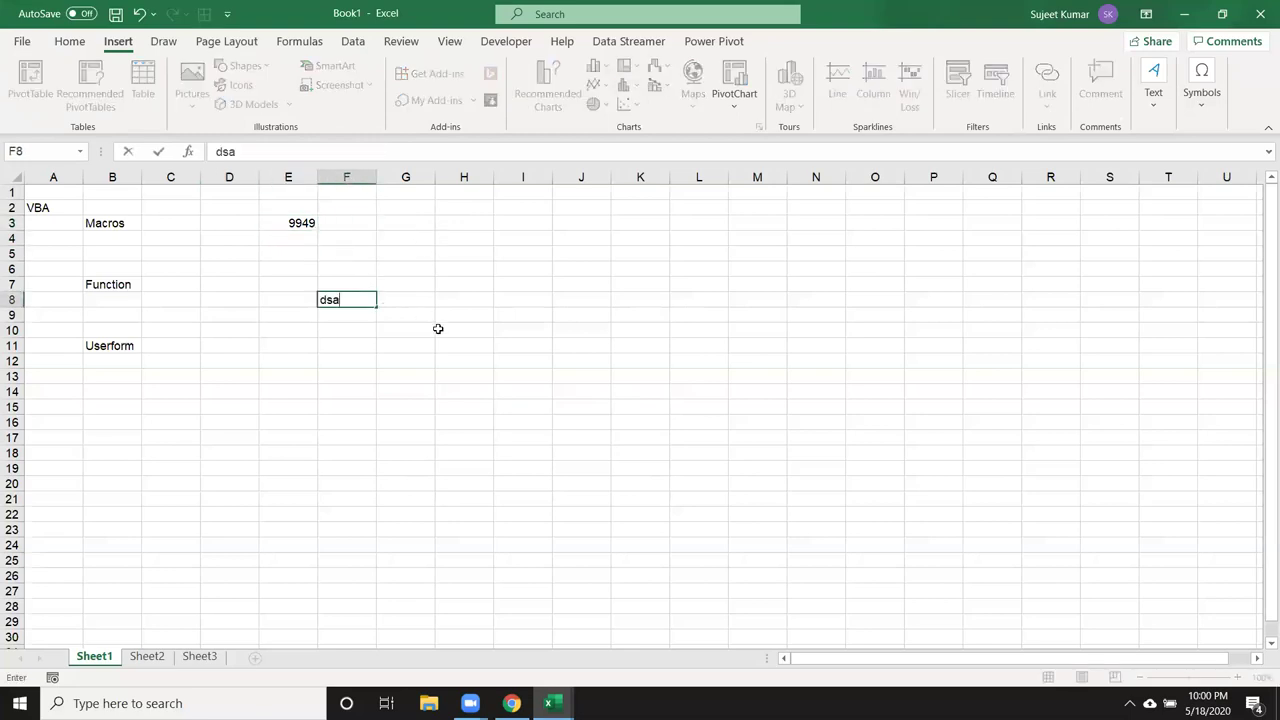
{"action": "left_click", "coordinate": [433, 330]}
{"action": "left_click", "coordinate": [341, 297]}
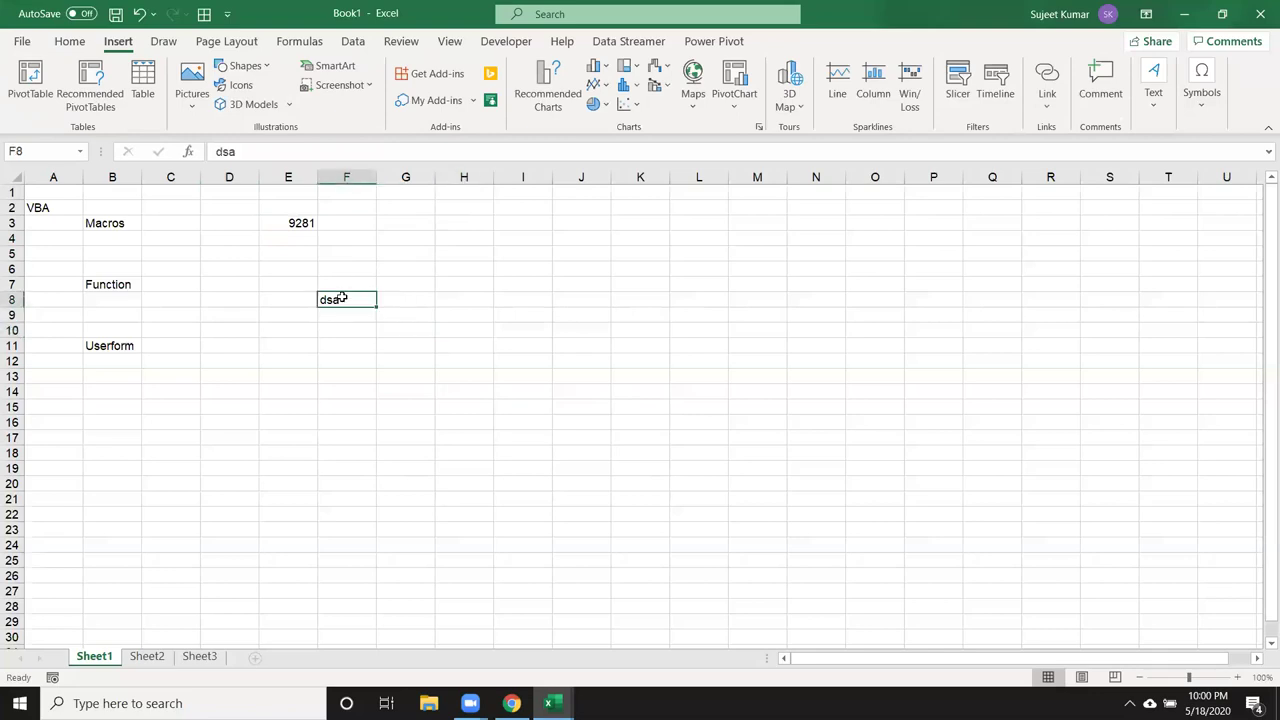
{"action": "key", "text": "Delete"}
Enter =RANDBETWEEN(40,90) in cell F3.
{"action": "left_click", "coordinate": [369, 225]}
{"action": "type", "text": "=ra"}
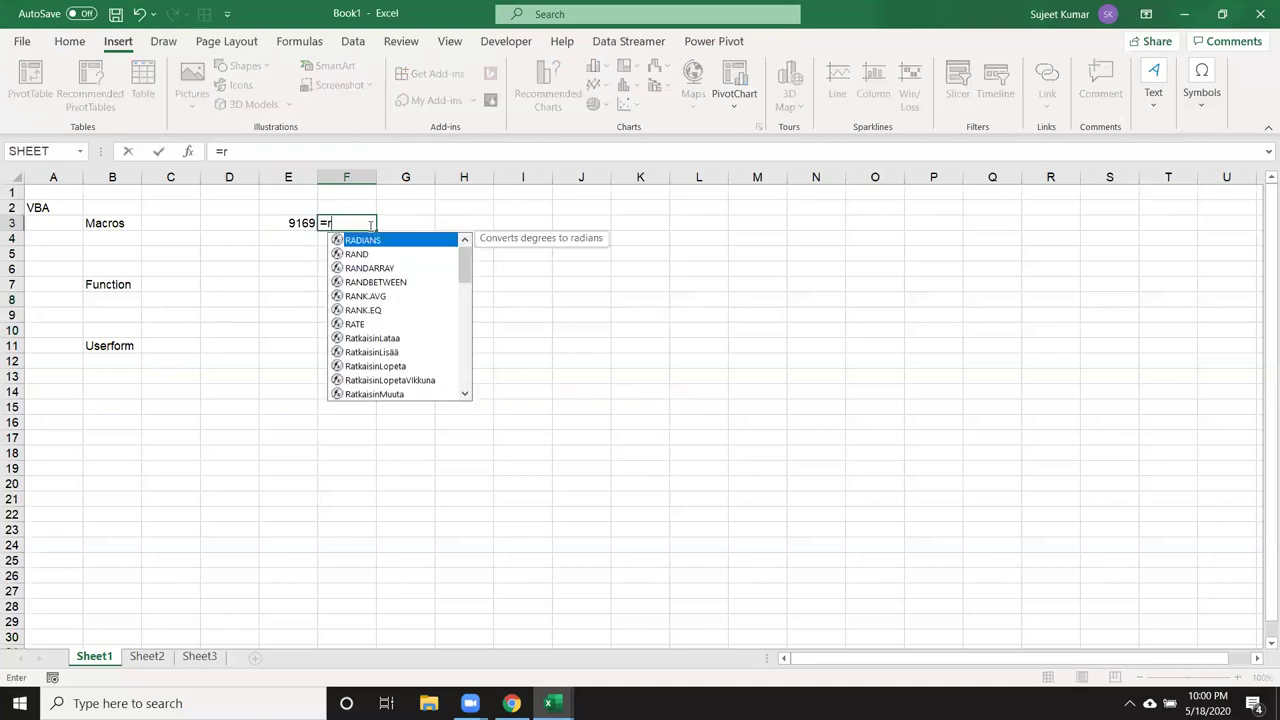
{"action": "key", "text": "Down"}
{"action": "key", "text": "Down"}
{"action": "key", "text": "Down"}
{"action": "key", "text": "Tab"}
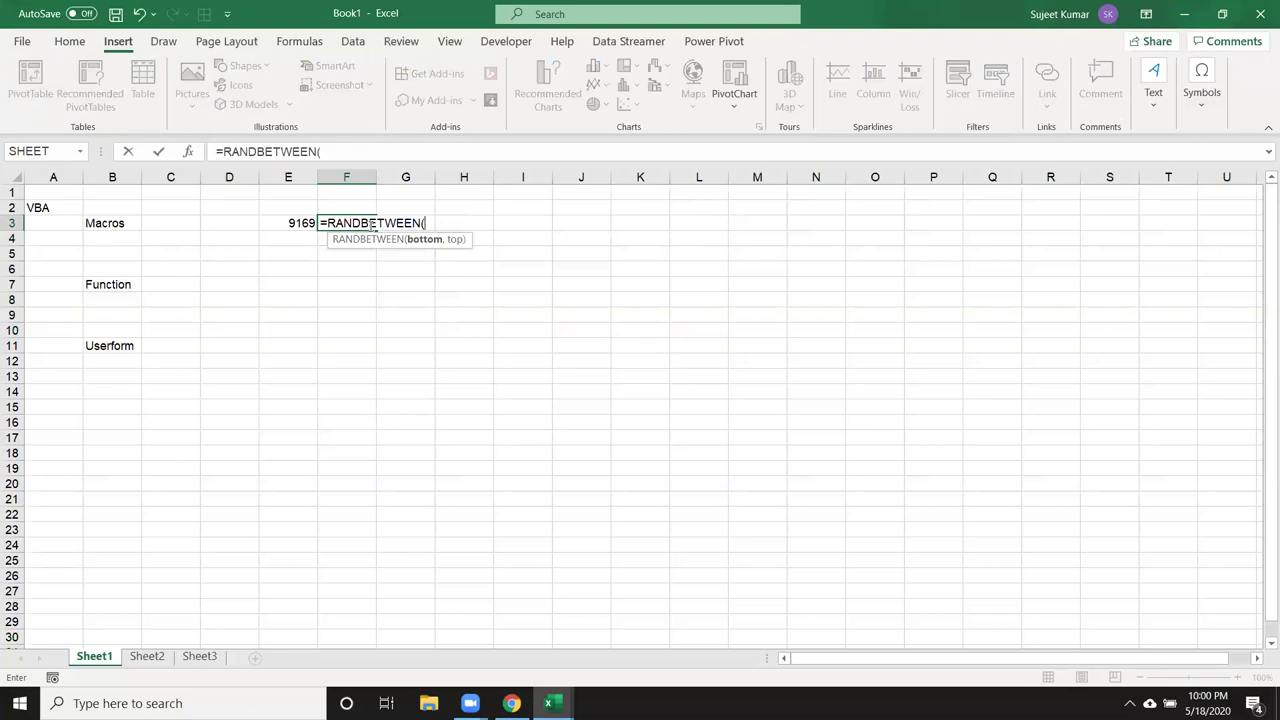
{"action": "type", "text": "40,90"}
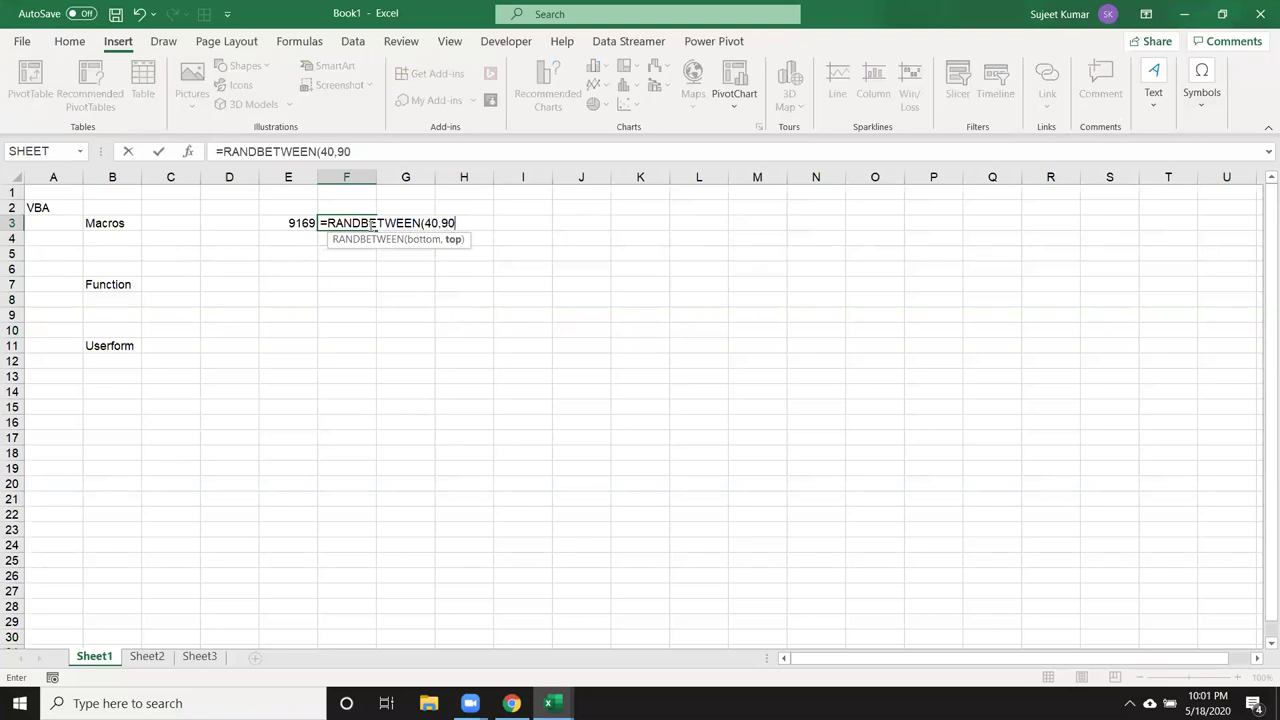
{"action": "type", "text": ")"}
{"action": "key", "text": "Return"}
{"action": "left_click", "coordinate": [366, 223]}
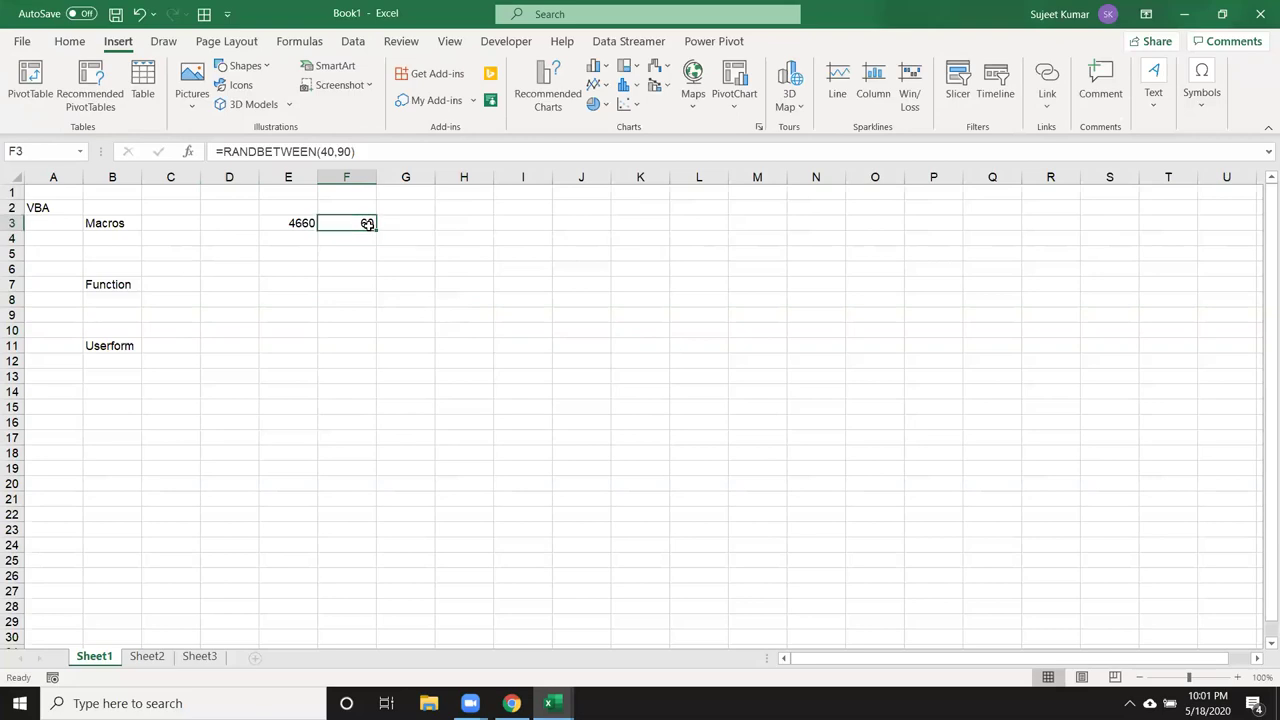
Enter =CHAR(F3) in G3 to turn the number into a character.
{"action": "left_click", "coordinate": [401, 220]}
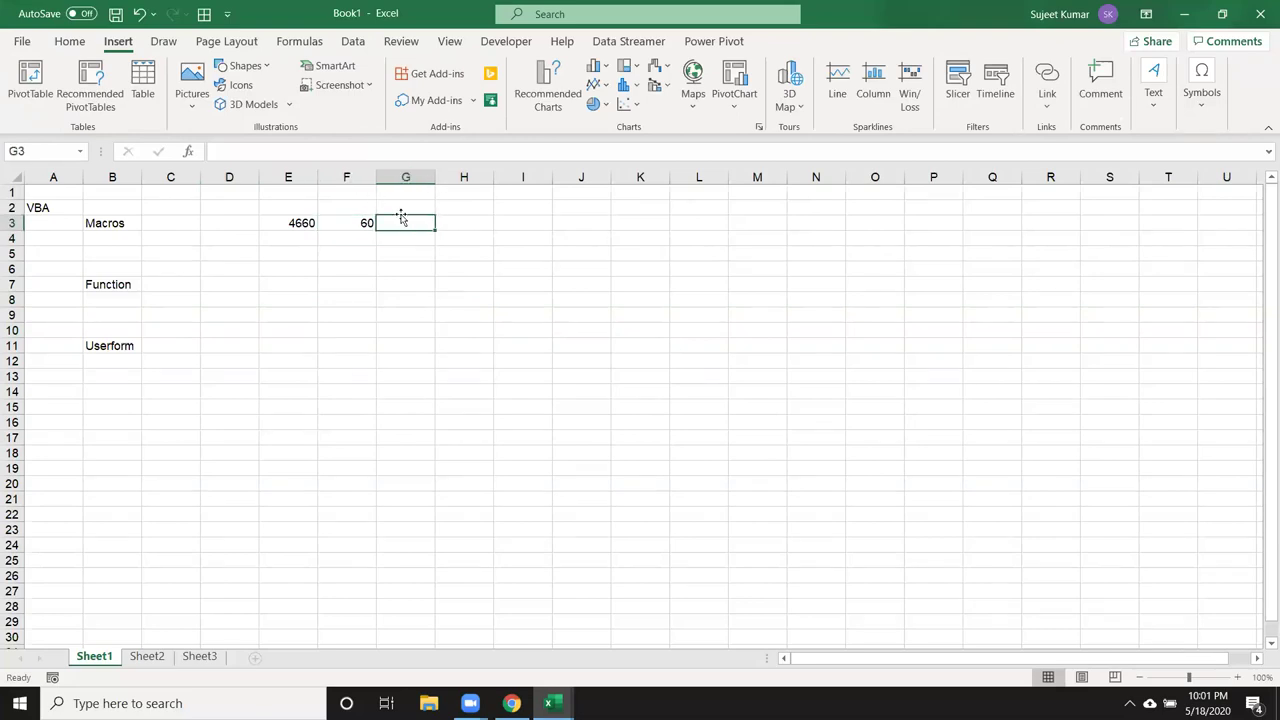
{"action": "type", "text": "="}
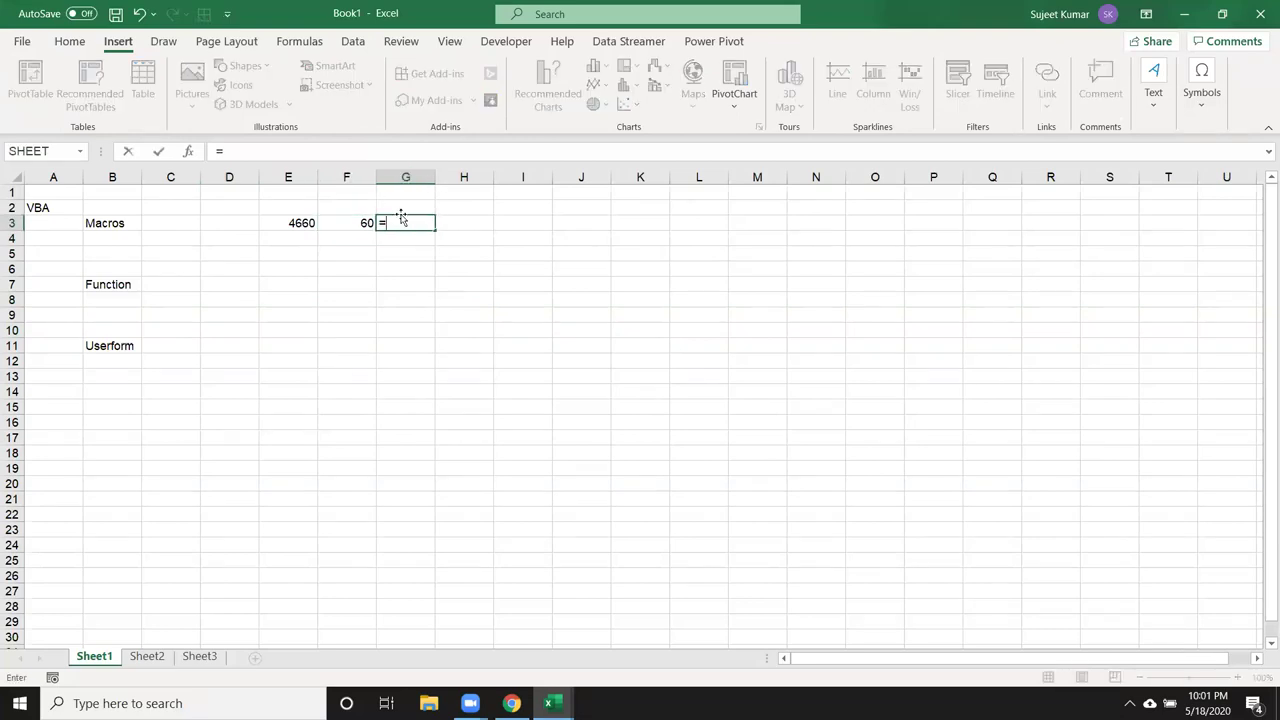
{"action": "type", "text": "ch"}
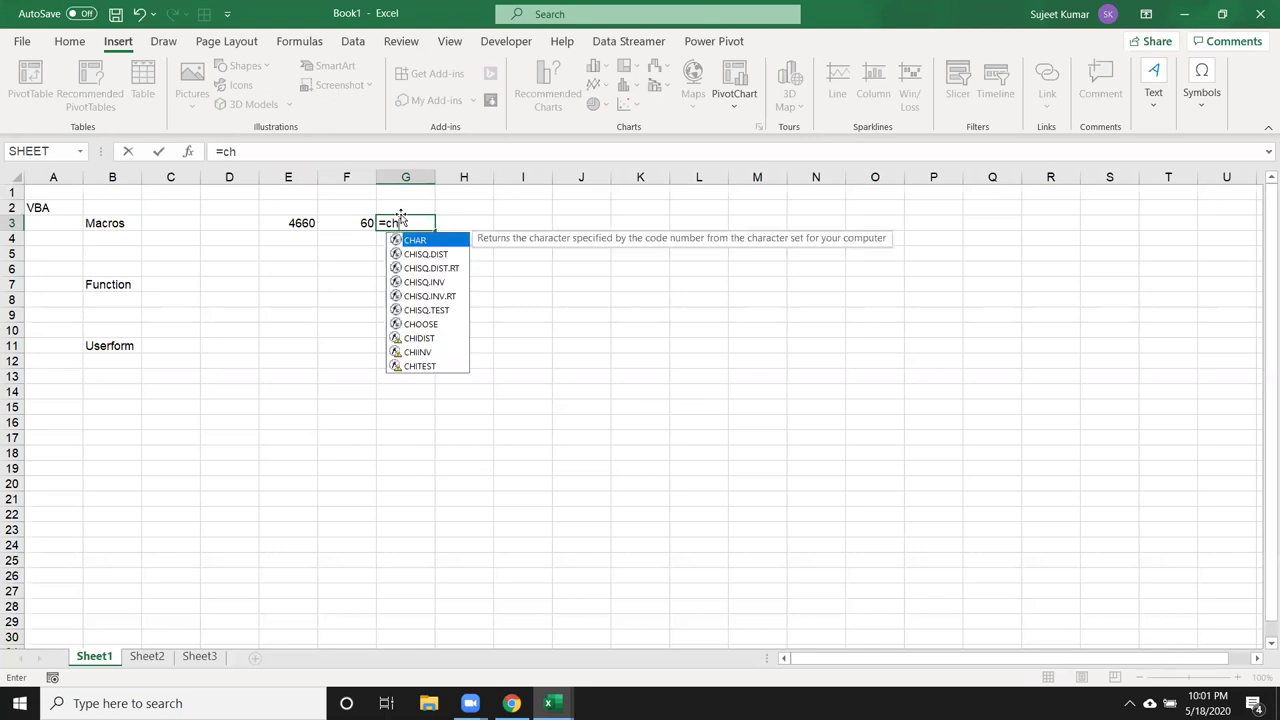
{"action": "key", "text": "Tab"}
{"action": "key", "text": "Left"}
{"action": "key", "text": "Return"}
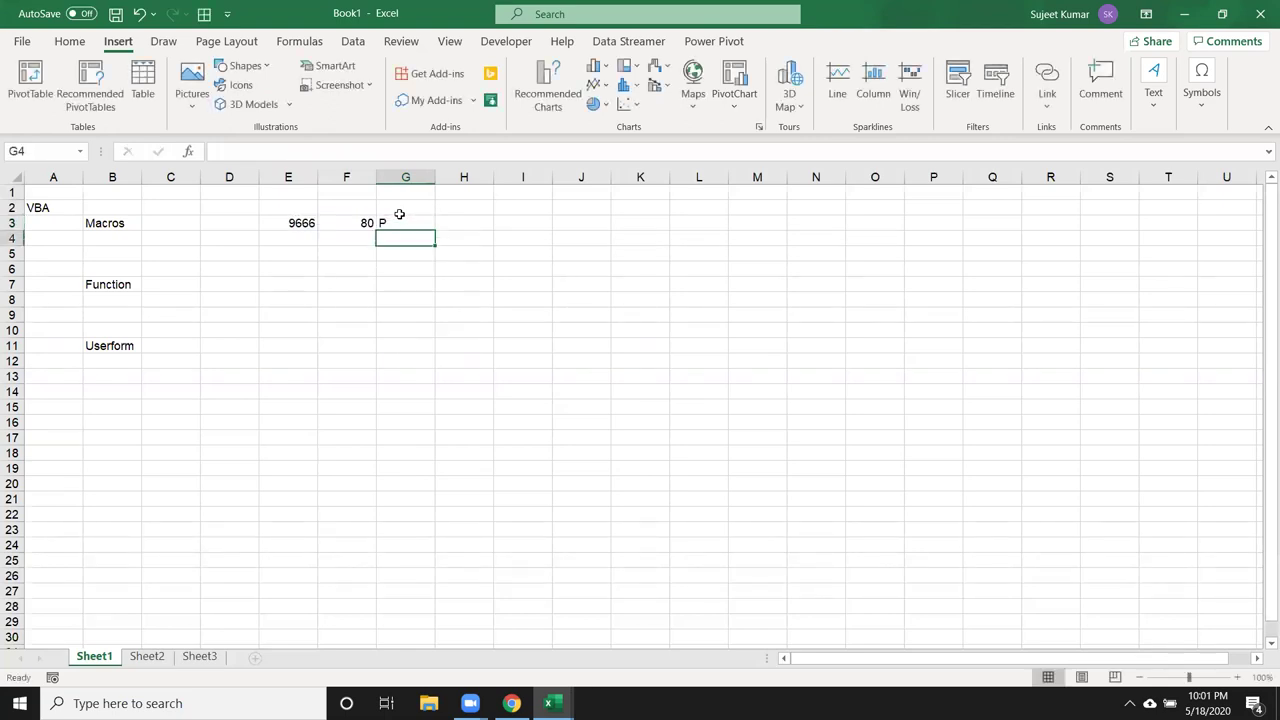
Fill the RANDBETWEEN formula down to F5 and the CHAR formula down to G5.
{"action": "left_click", "coordinate": [352, 237]}
{"action": "key", "text": "ctrl+d"}
{"action": "left_click", "coordinate": [360, 255]}
{"action": "key", "text": "ctrl+d"}
{"action": "left_click_drag", "start_coordinate": [406, 226], "coordinate": [408, 254]}
{"action": "key", "text": "ctrl+d"}
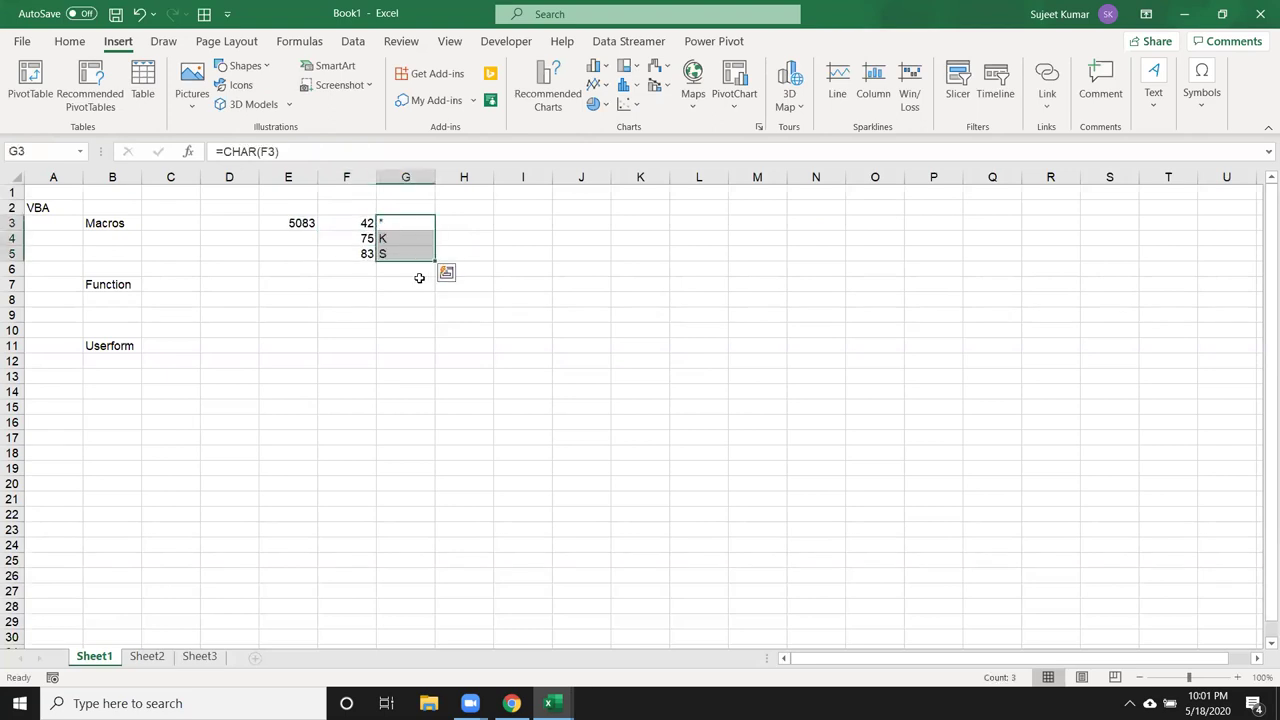
{"action": "left_click", "coordinate": [425, 285]}
{"action": "left_click", "coordinate": [418, 263]}
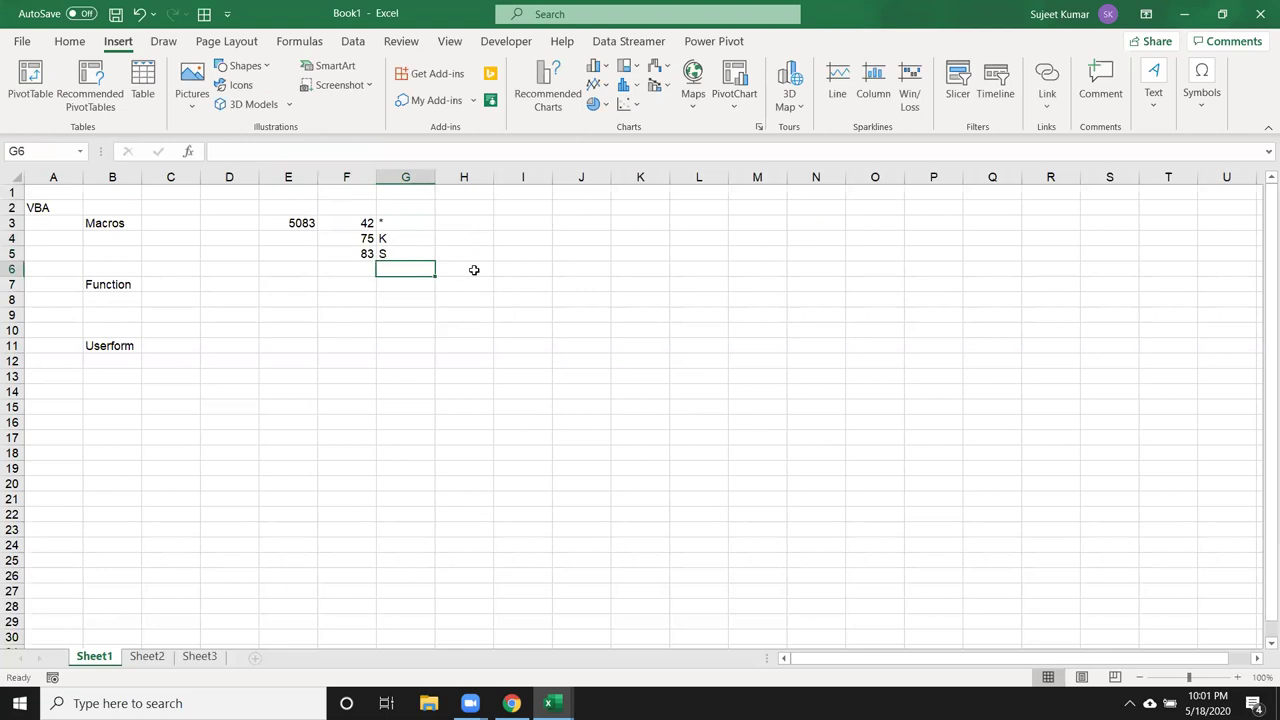
Enter =G3&G4&G5&E3 in G6 to join the three characters and the number.
{"action": "type", "text": "="}
{"action": "key", "text": "Up"}
{"action": "key", "text": "Up"}
{"action": "key", "text": "Up"}
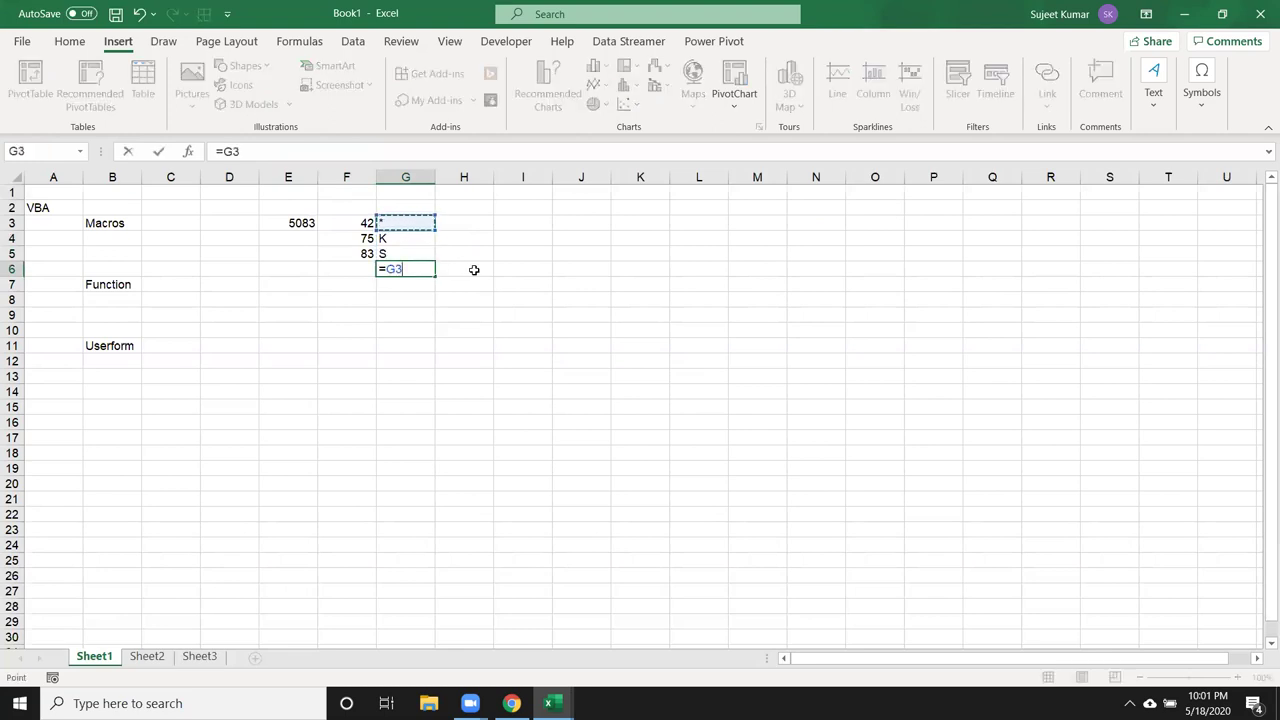
{"action": "type", "text": "&"}
{"action": "key", "text": "Up"}
{"action": "key", "text": "Up"}
{"action": "type", "text": "&"}
{"action": "key", "text": "Up"}
{"action": "type", "text": "&"}
{"action": "left_click", "coordinate": [289, 224]}
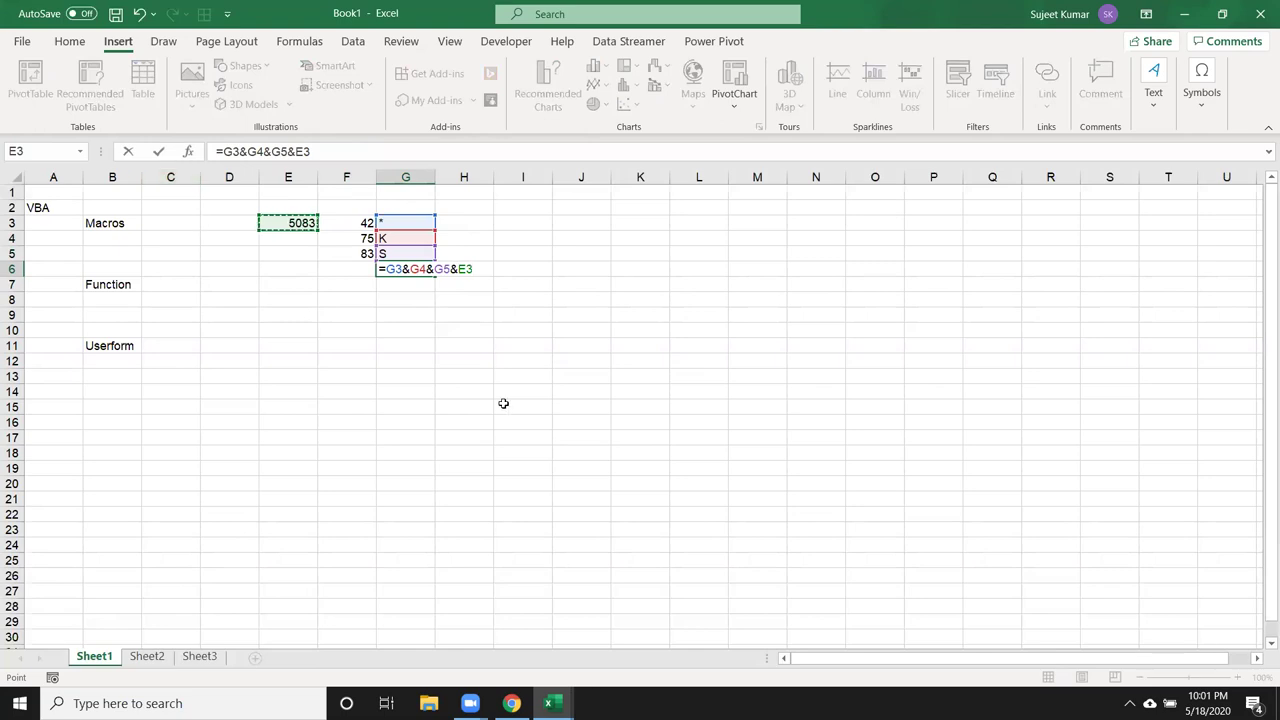
{"action": "key", "text": "Return"}
Regenerate the random values with F9 and cell clicks, leaving G6 showing D;B2812.
{"action": "left_click", "coordinate": [407, 326]}
{"action": "left_click", "coordinate": [496, 296]}
{"action": "key", "text": "F9"}
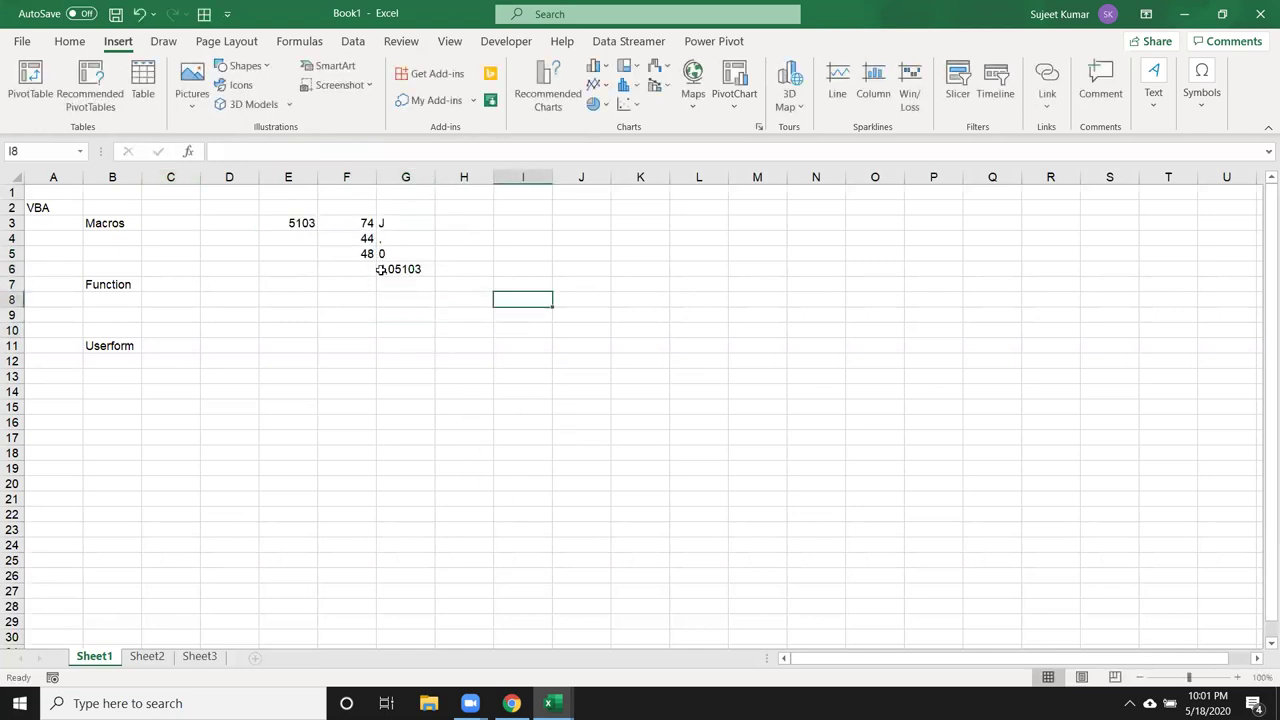
{"action": "left_click", "coordinate": [423, 288]}
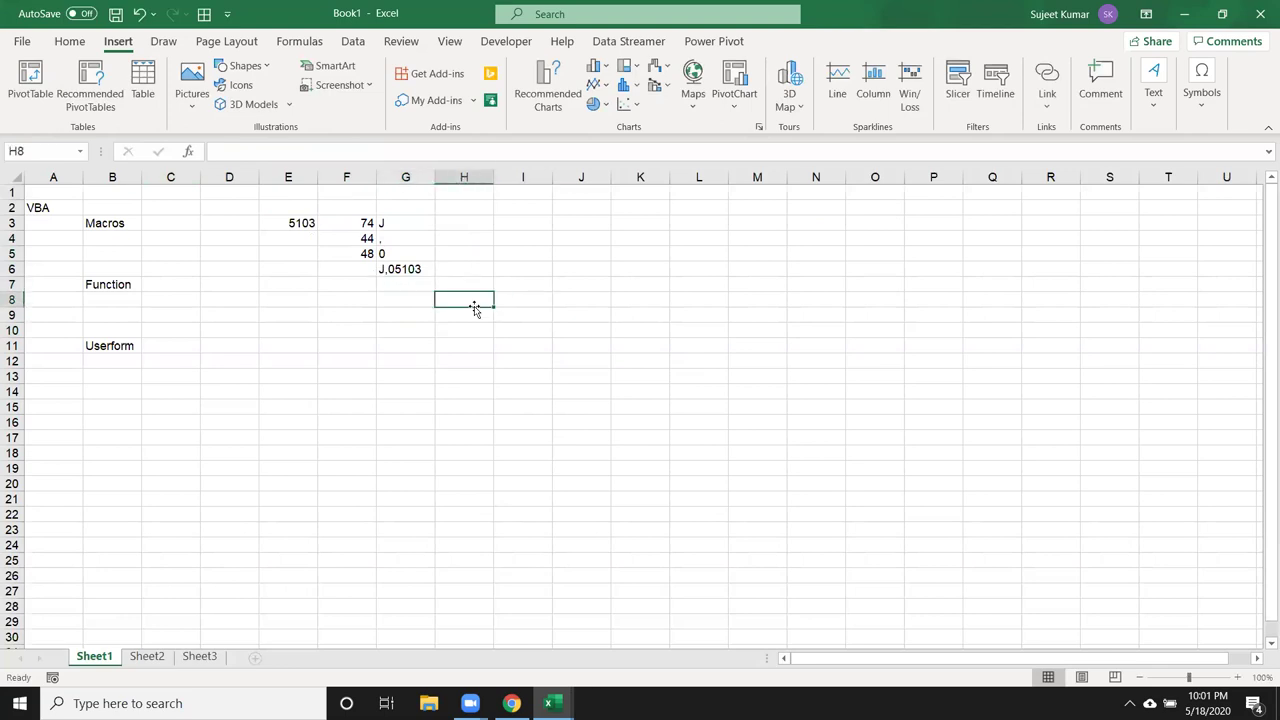
{"action": "left_click", "coordinate": [403, 299]}
{"action": "left_click", "coordinate": [405, 282]}
{"action": "left_click", "coordinate": [411, 314]}
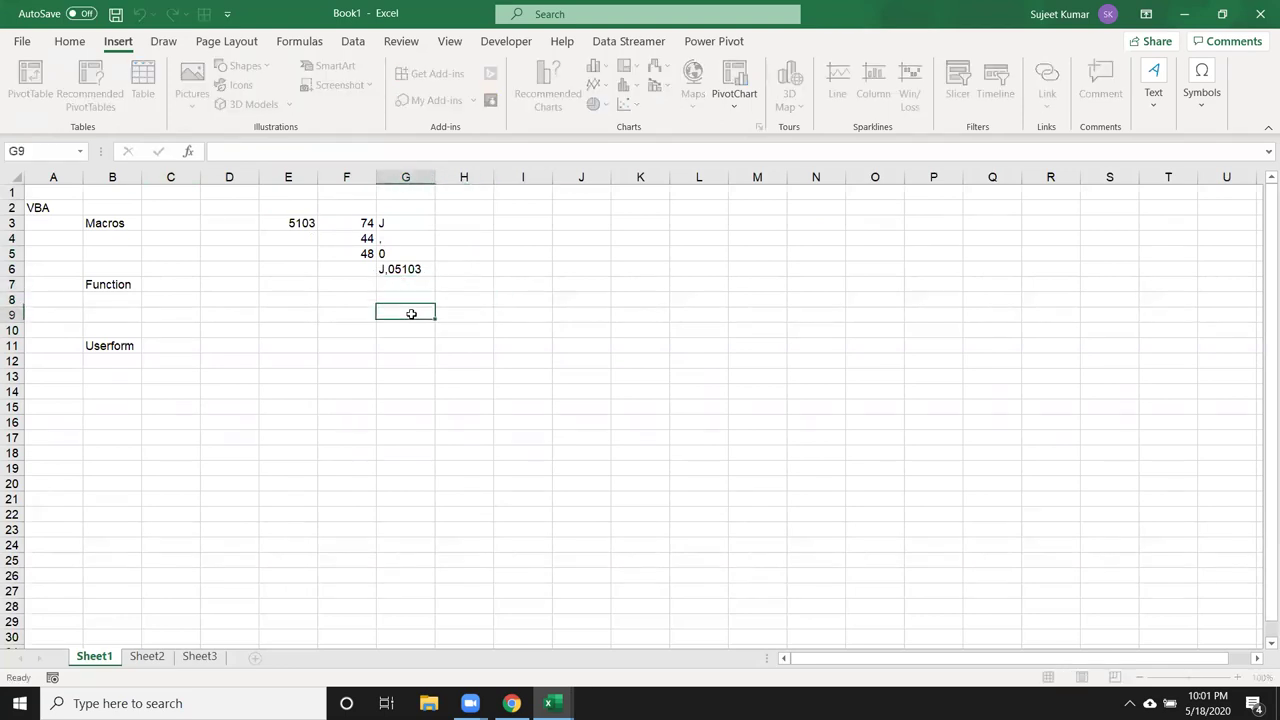
{"action": "left_click", "coordinate": [402, 271]}
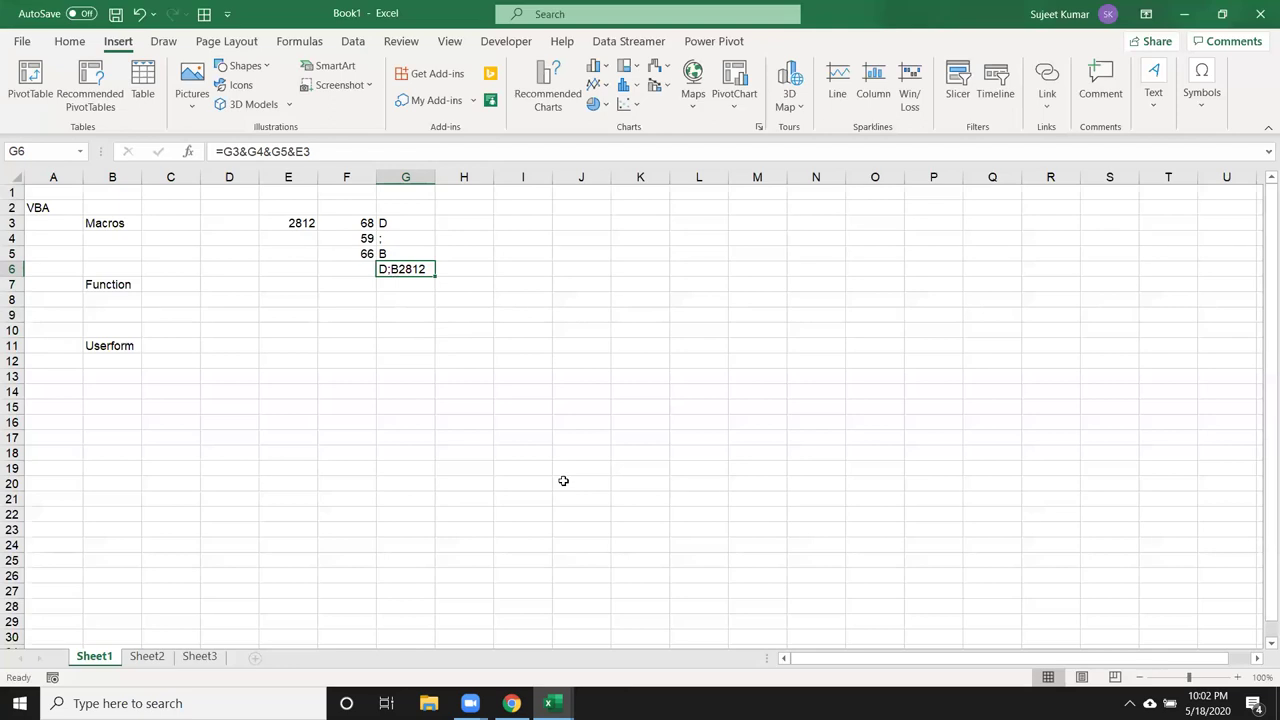
{"action": "left_click", "coordinate": [545, 416]}
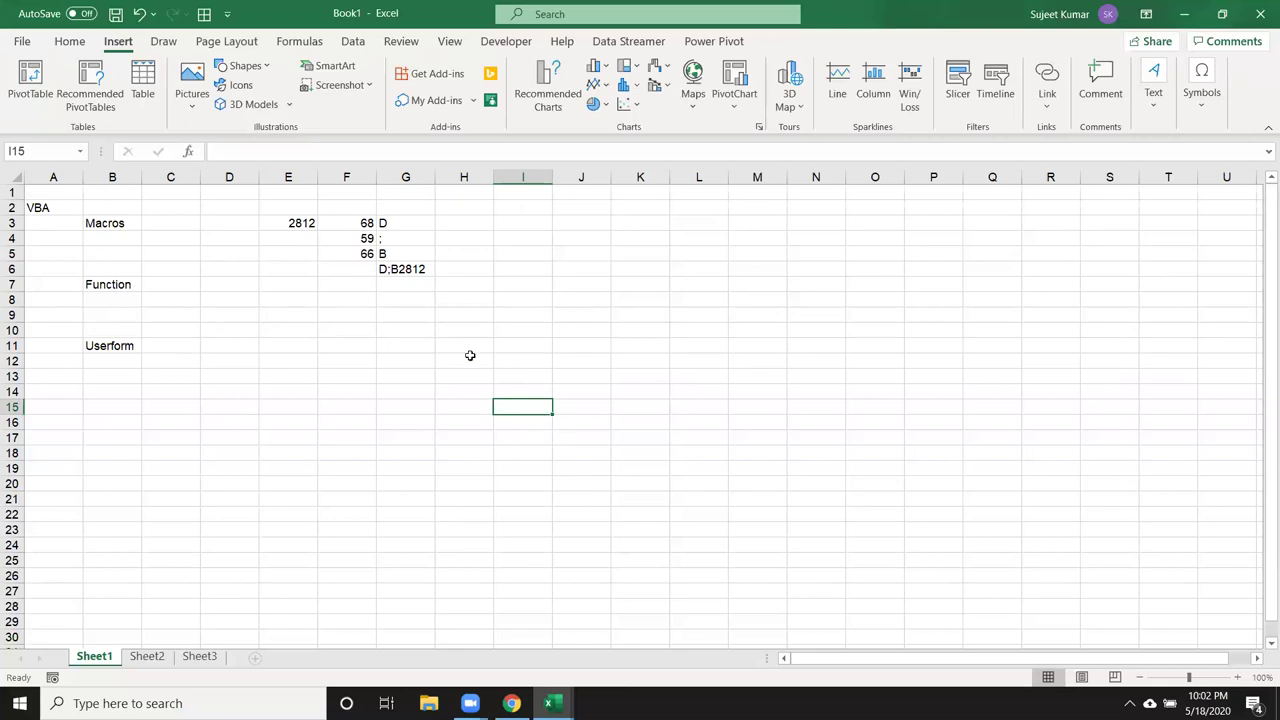
Clear the random-number, CHAR and joining formulas from columns E to G.
{"action": "left_click", "coordinate": [378, 268]}
{"action": "left_click_drag", "start_coordinate": [259, 210], "coordinate": [600, 316]}
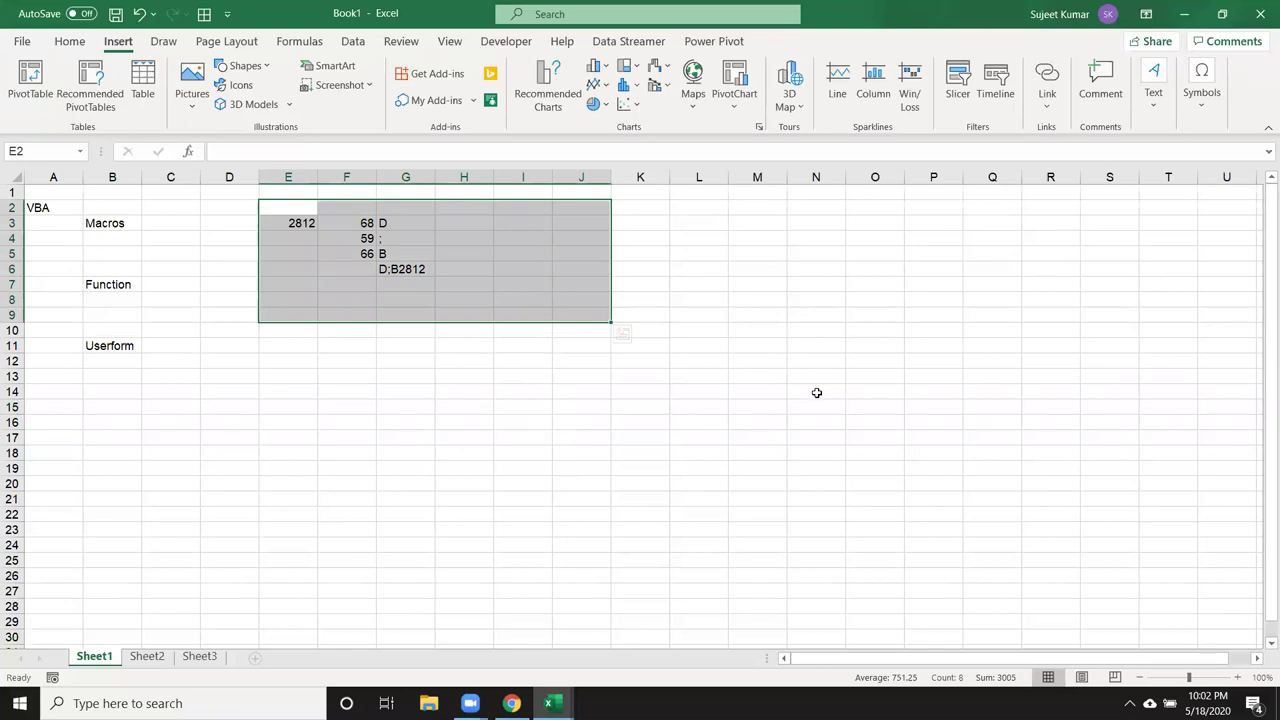
{"action": "left_click", "coordinate": [774, 392]}
{"action": "left_click_drag", "start_coordinate": [279, 189], "coordinate": [418, 297]}
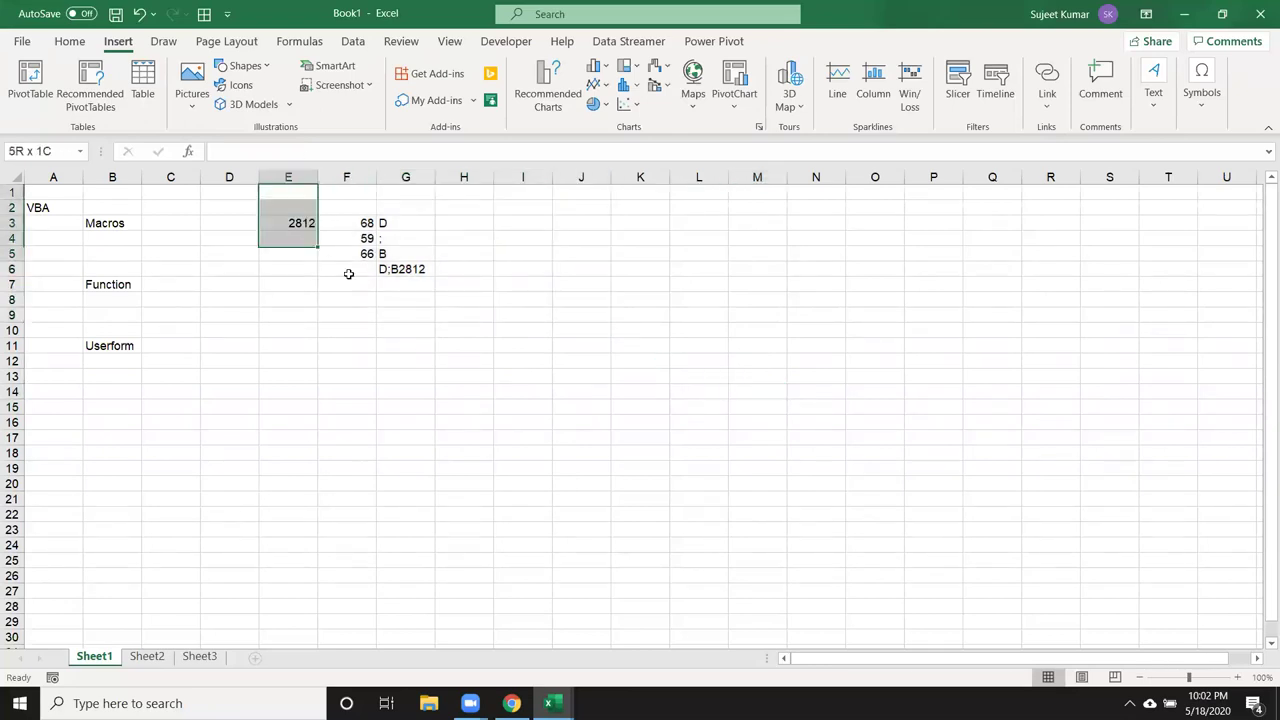
{"action": "key", "text": "Delete"}
{"action": "key", "text": "Down"}
{"action": "key", "text": "Down"}
{"action": "key", "text": "Down"}
{"action": "key", "text": "Left"}
{"action": "key", "text": "Left"}
{"action": "key", "text": "Left"}
{"action": "key", "text": "Left"}
{"action": "key", "text": "Up"}
{"action": "key", "text": "Right"}
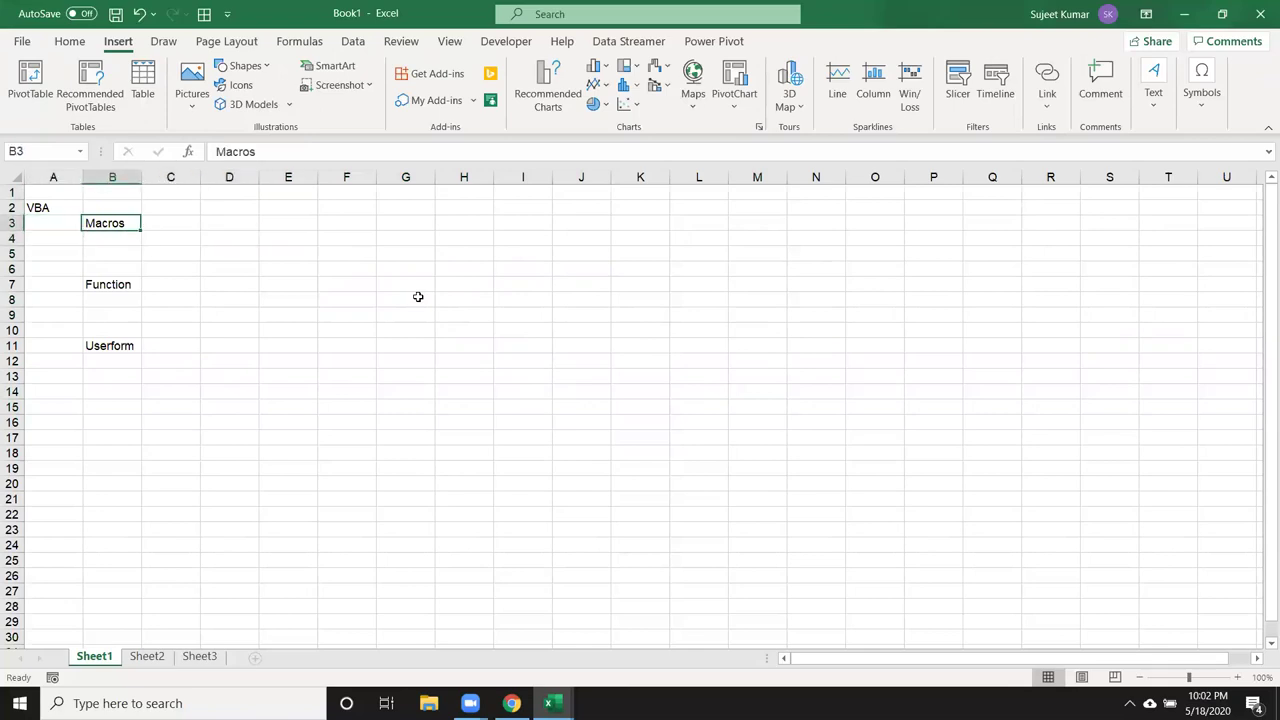
{"action": "key", "text": "Right"}
Label C3 'Public Macros' and C4 'Event Macros', then check Sheet2 and return to Sheet1.
{"action": "type", "text": "Public MAc"}
{"action": "key", "text": "BackSpace"}
{"action": "key", "text": "BackSpace"}
{"action": "type", "text": "acros"}
{"action": "key", "text": "Return"}
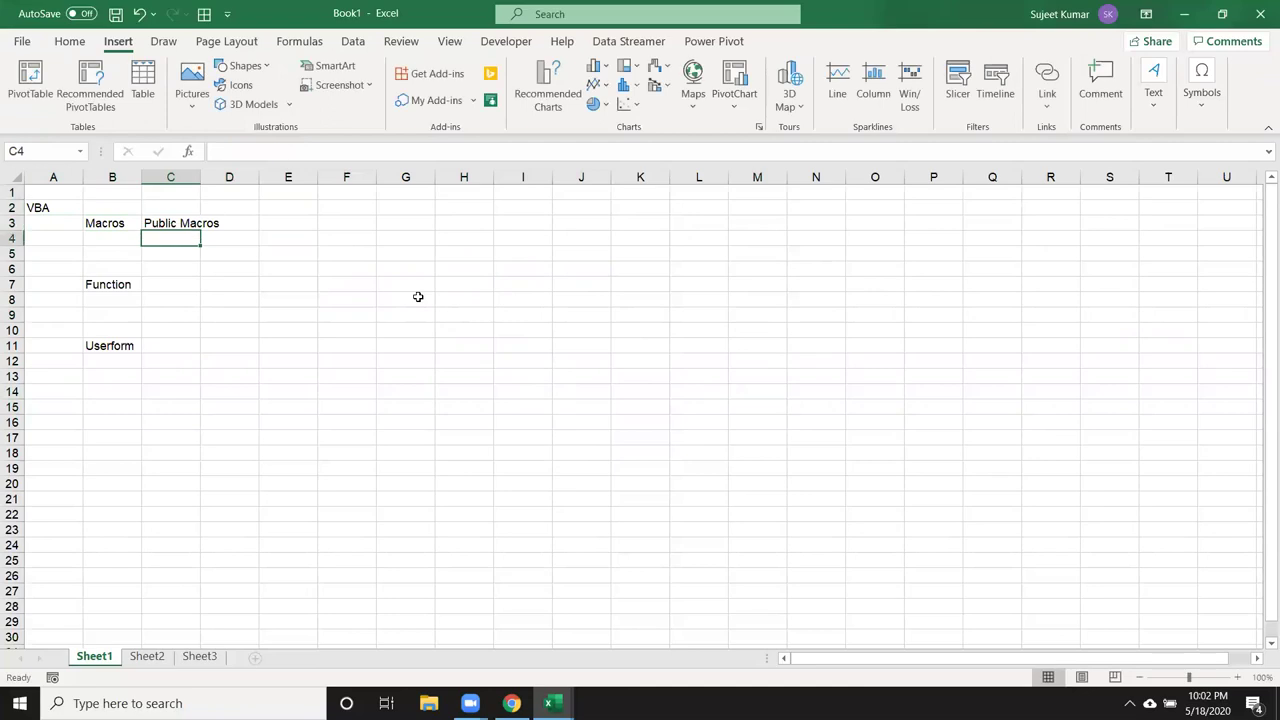
{"action": "type", "text": "Event "}
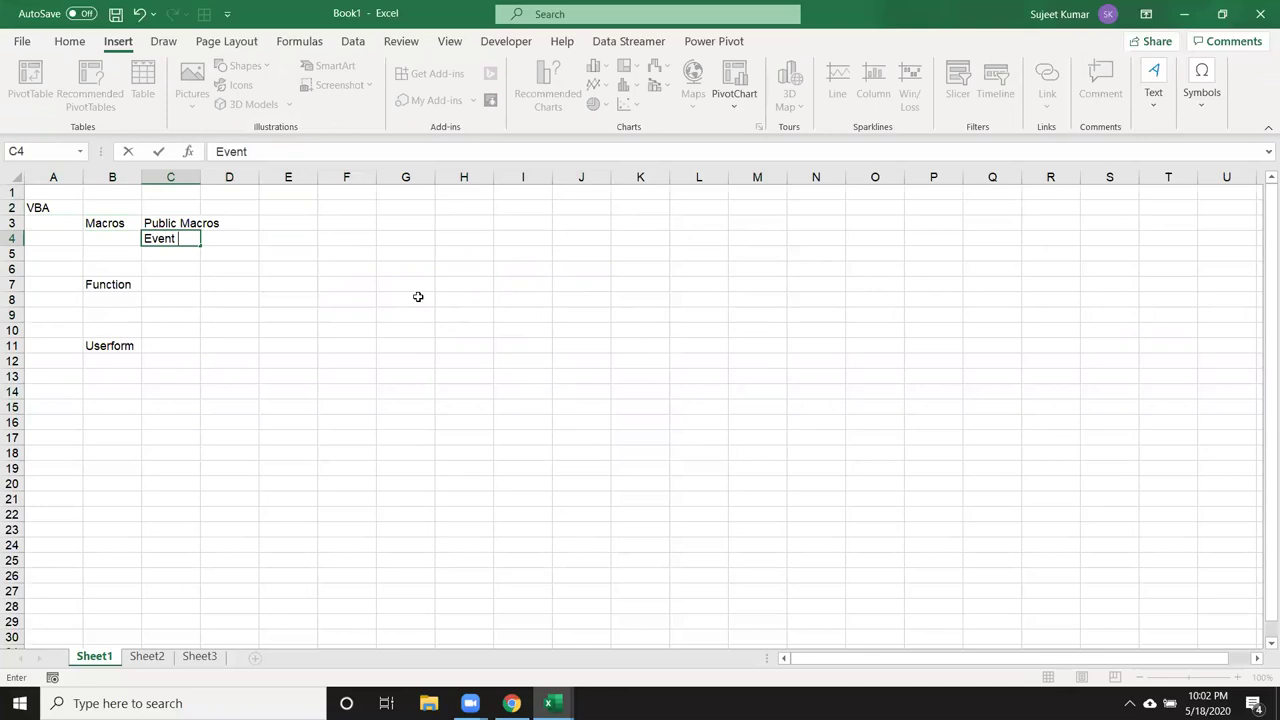
{"action": "type", "text": "Macros"}
{"action": "key", "text": "Return"}
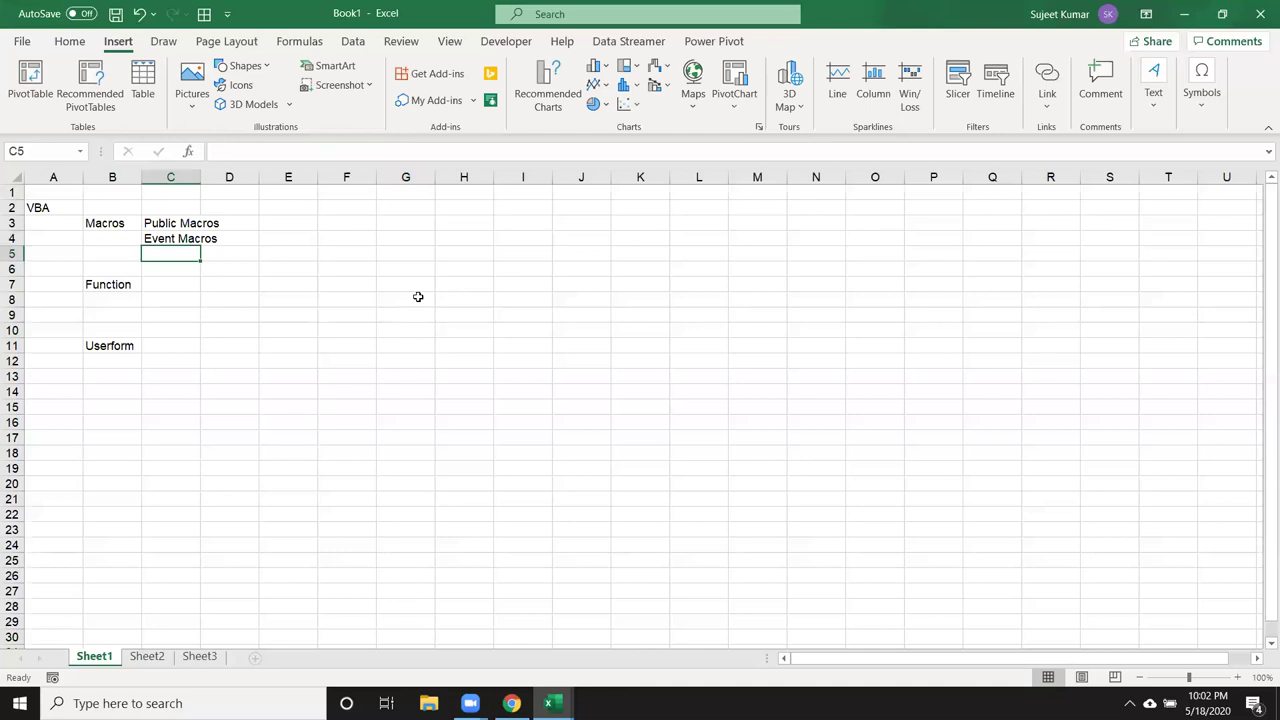
{"action": "left_click", "coordinate": [418, 297]}
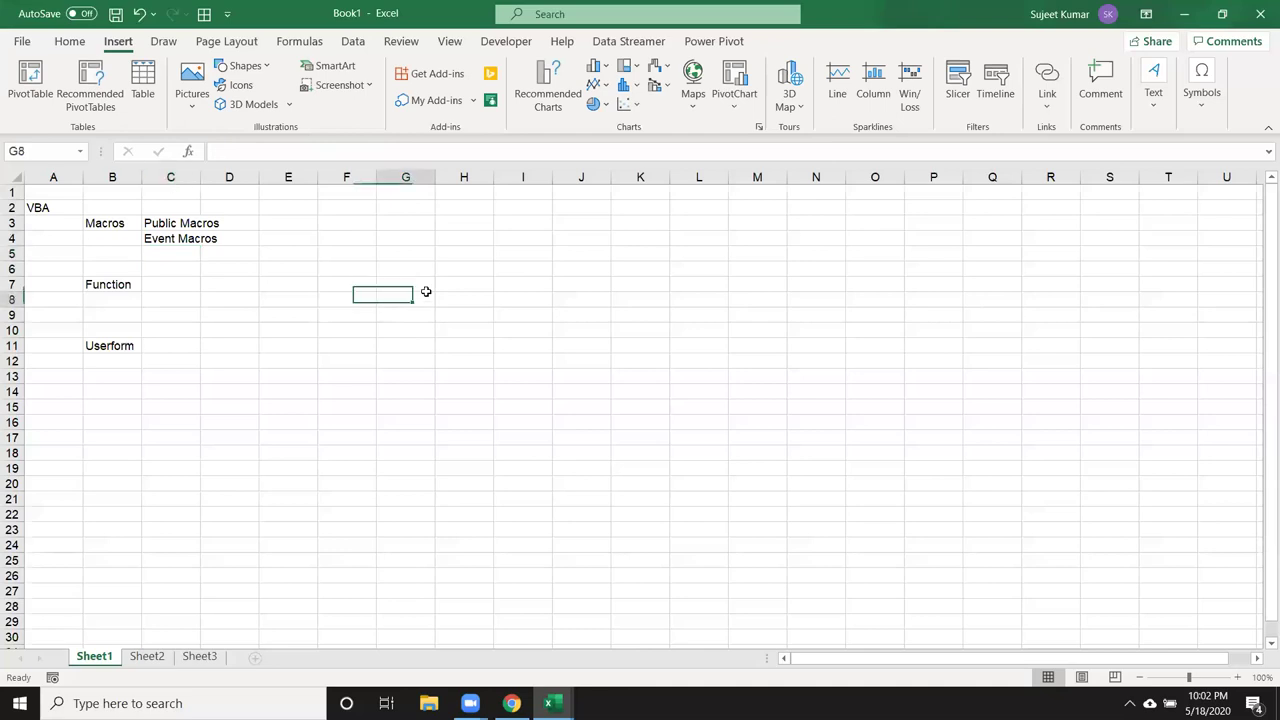
{"action": "left_click", "coordinate": [161, 656]}
{"action": "left_click", "coordinate": [112, 657]}
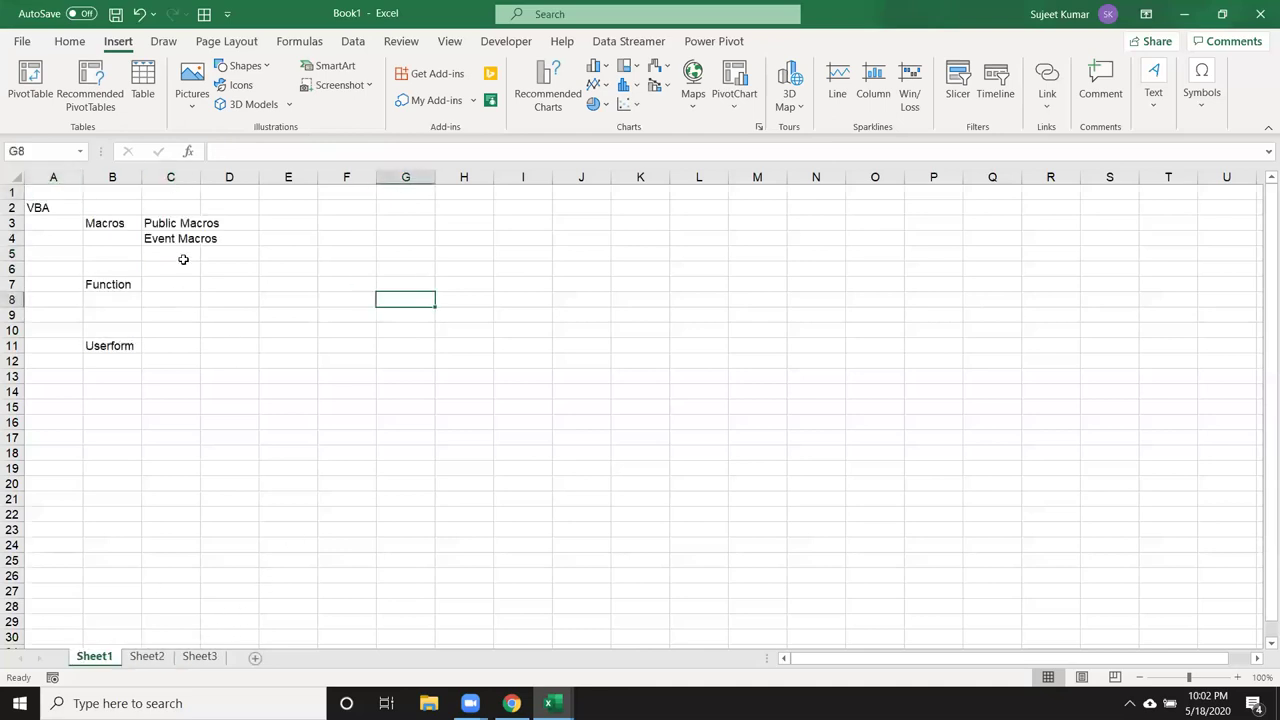
Select the Public Macros label and switch to the Developer ribbon, glancing at the Macros list.
{"action": "left_click", "coordinate": [166, 224]}
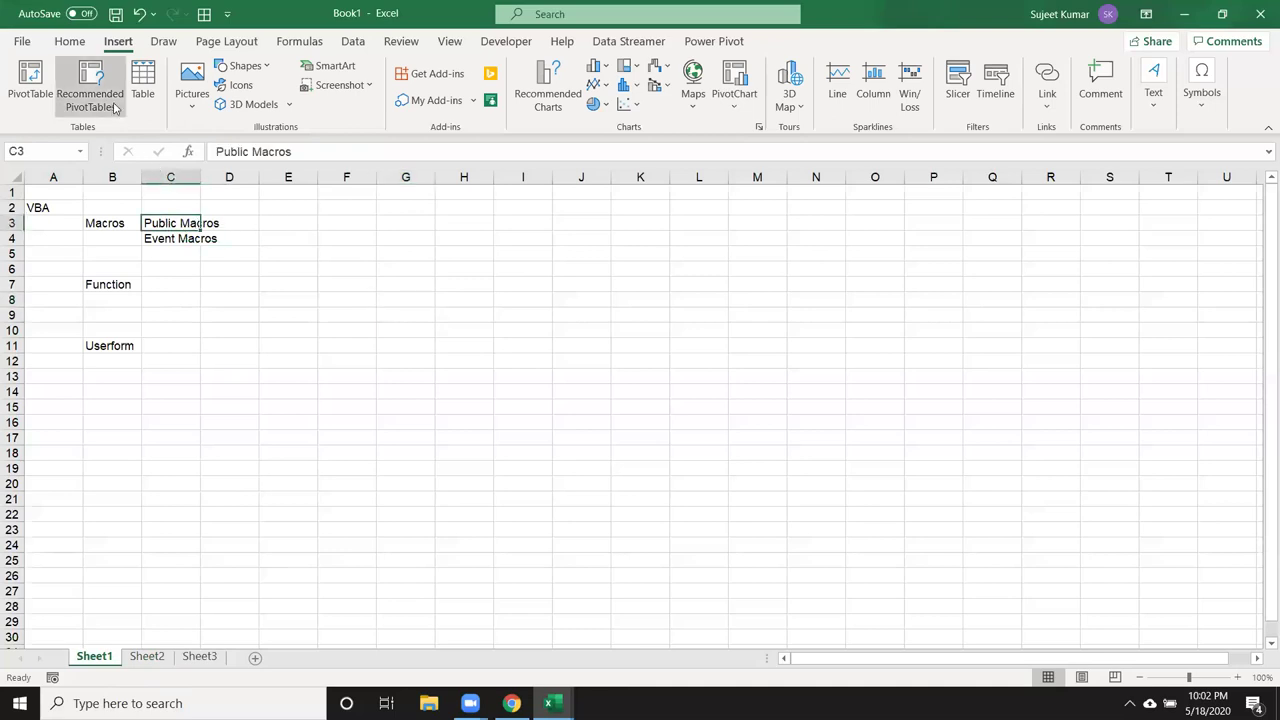
{"action": "left_click", "coordinate": [506, 41]}
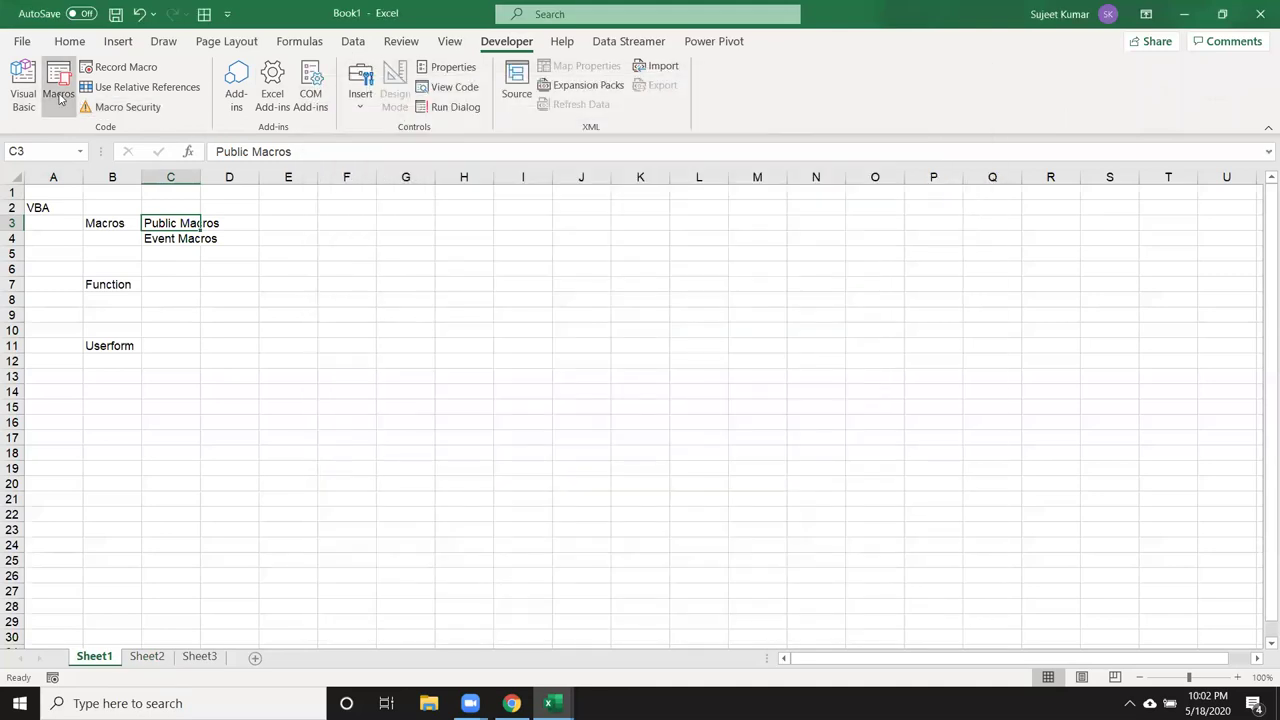
{"action": "left_click", "coordinate": [59, 97]}
{"action": "key", "text": "Escape"}
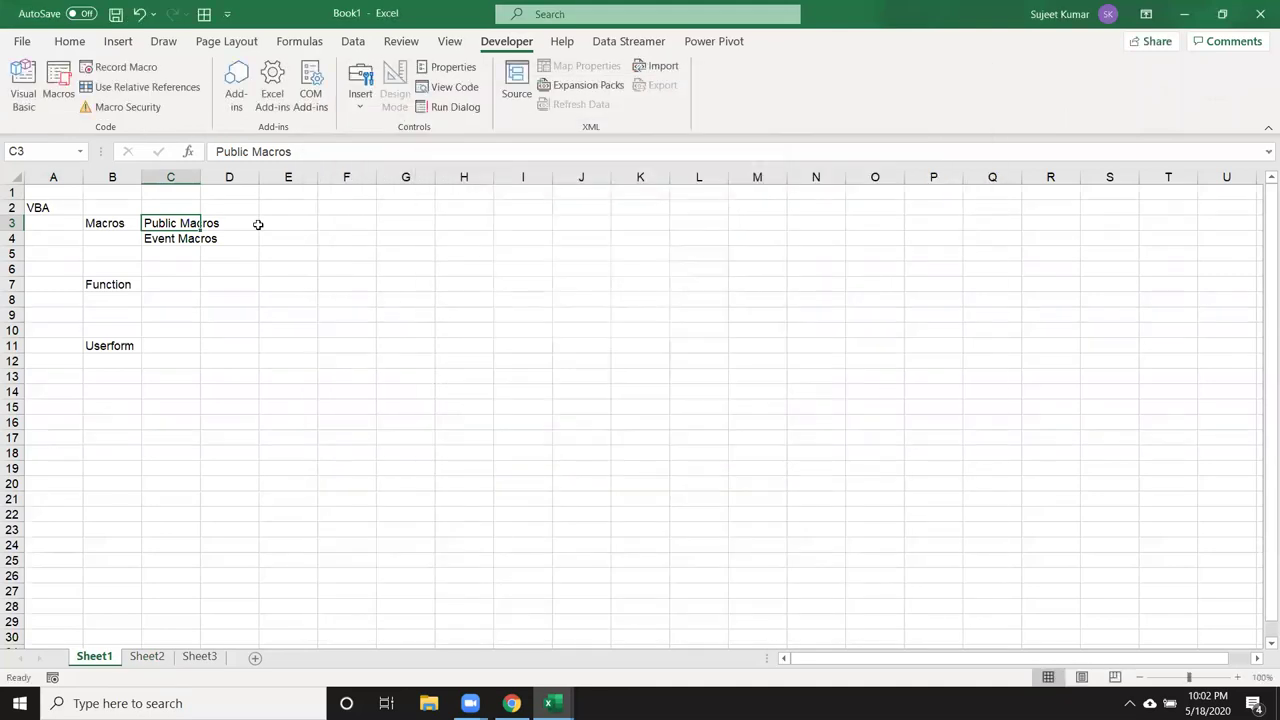
Select the Event Macros label, then the Macros, Function and Userform labels, on Sheet1.
{"action": "left_click", "coordinate": [172, 240]}
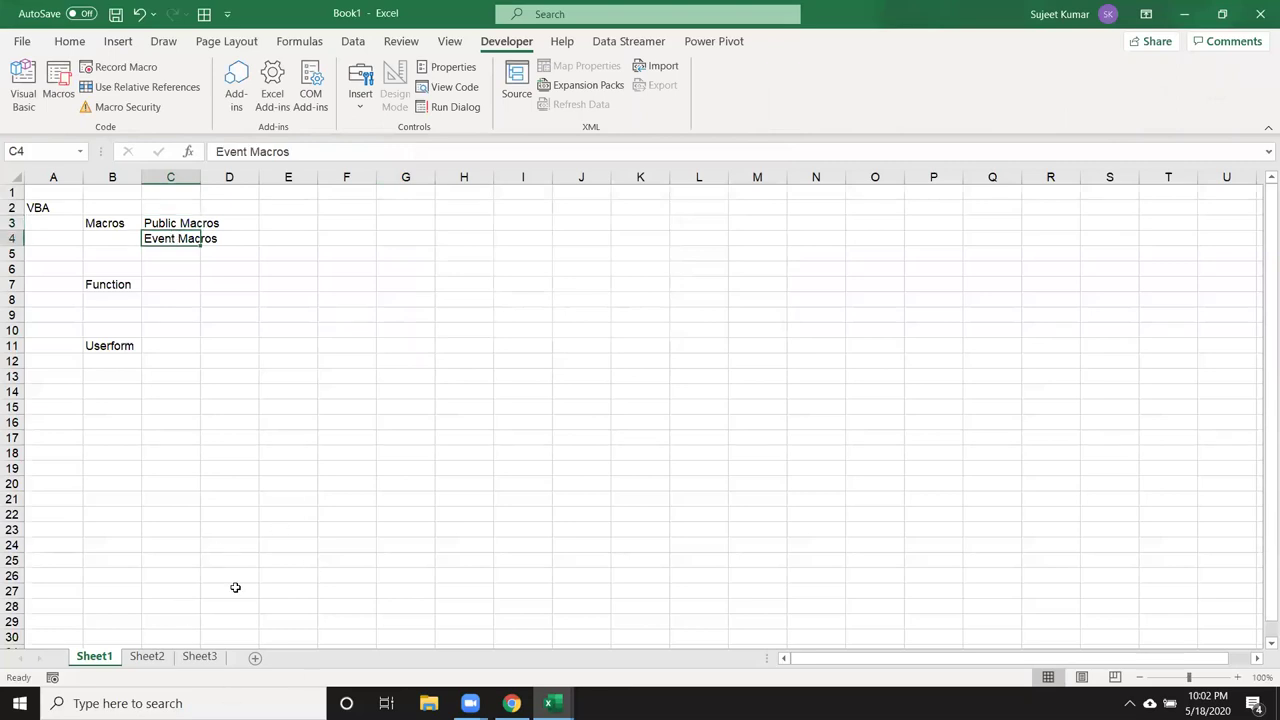
{"action": "right_click", "coordinate": [264, 486]}
{"action": "key", "text": "Escape"}
{"action": "left_click", "coordinate": [586, 329]}
{"action": "left_click", "coordinate": [451, 378]}
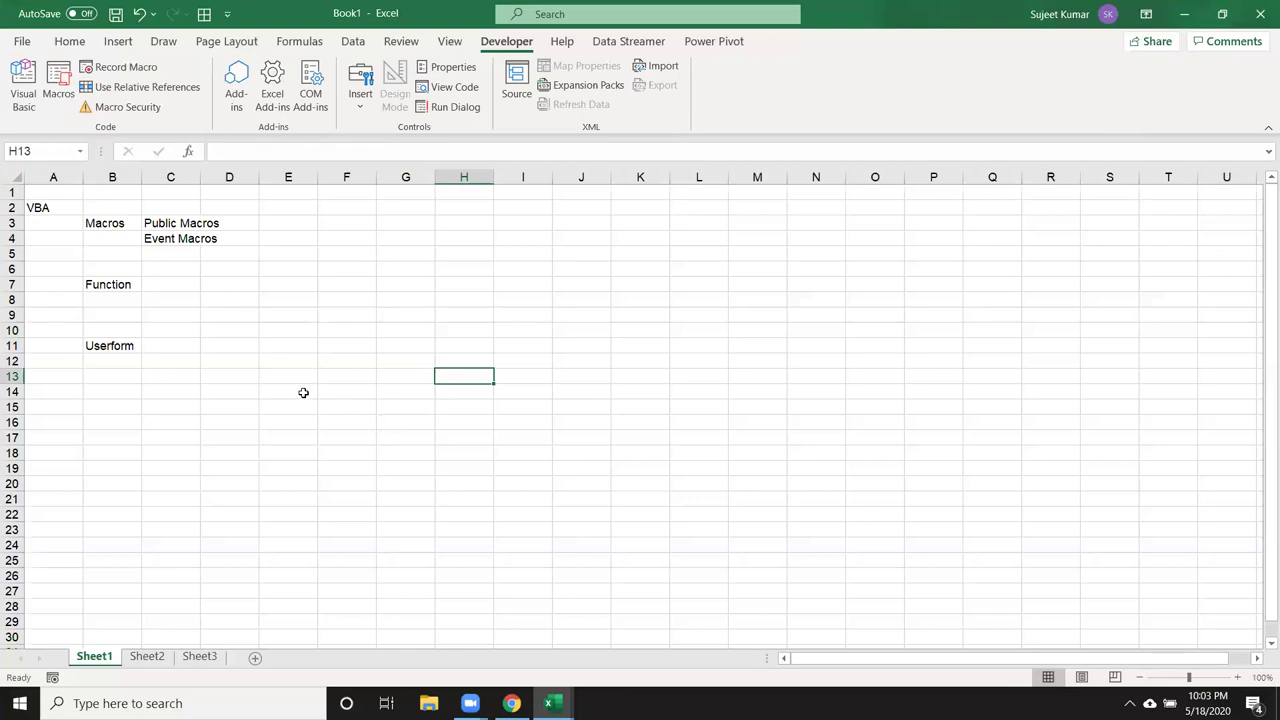
{"action": "left_click", "coordinate": [187, 238]}
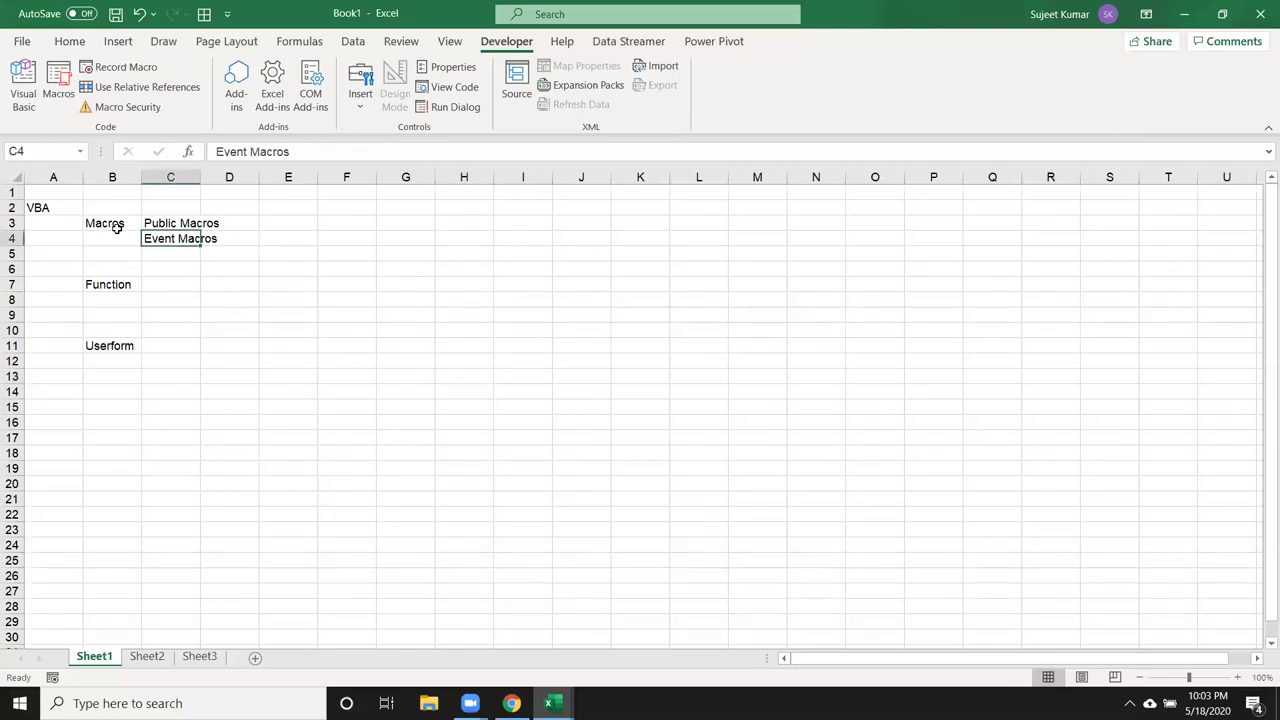
{"action": "left_click_drag", "start_coordinate": [117, 226], "coordinate": [115, 342]}
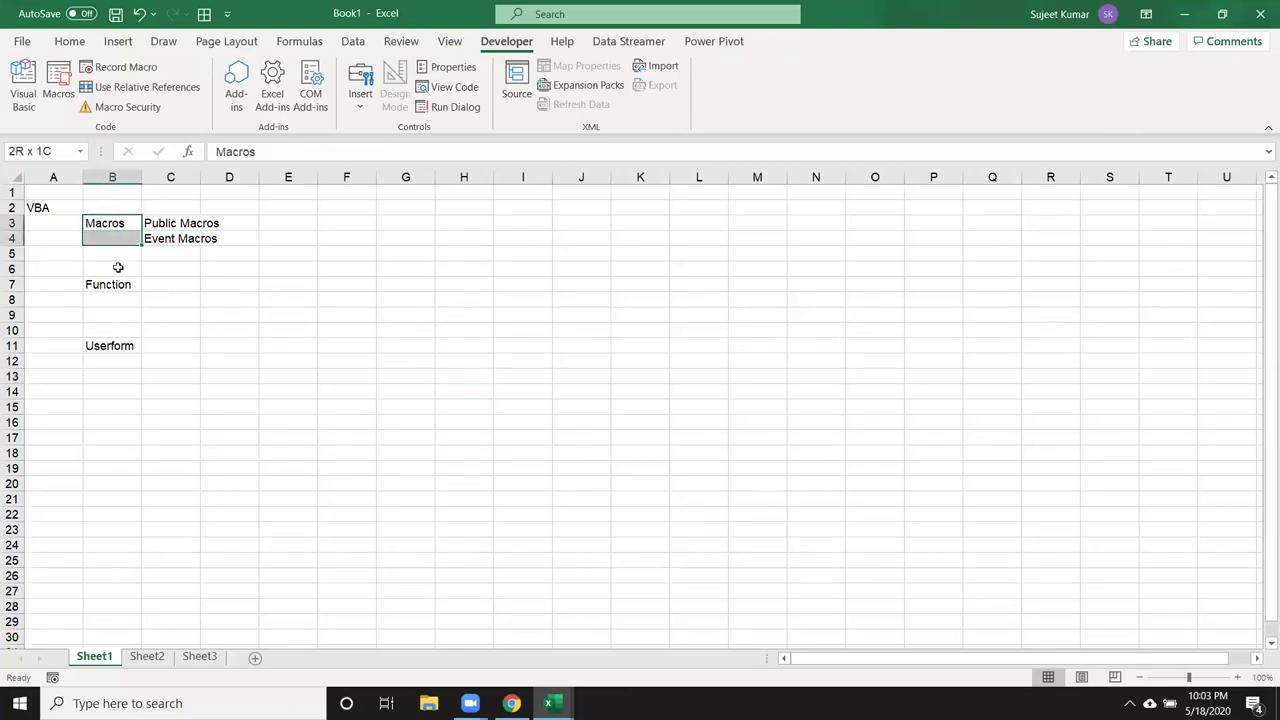
{"action": "left_click", "coordinate": [195, 295]}
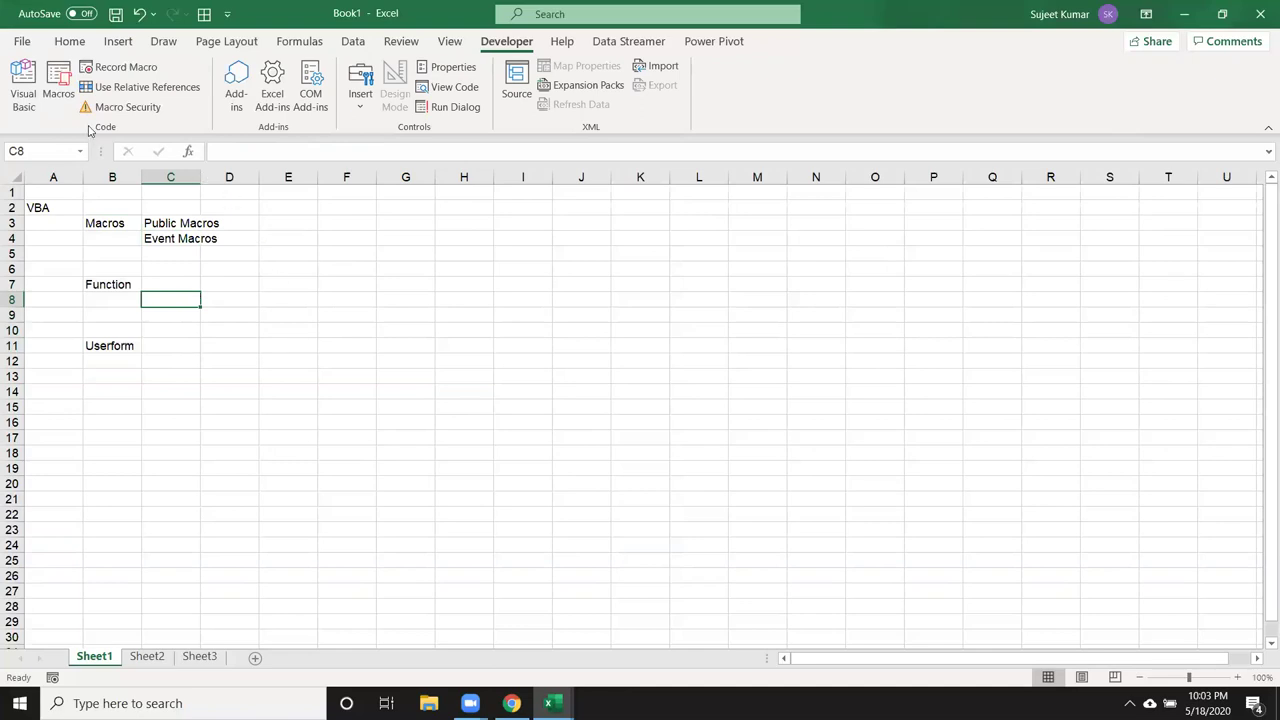
{"action": "left_click", "coordinate": [112, 107]}
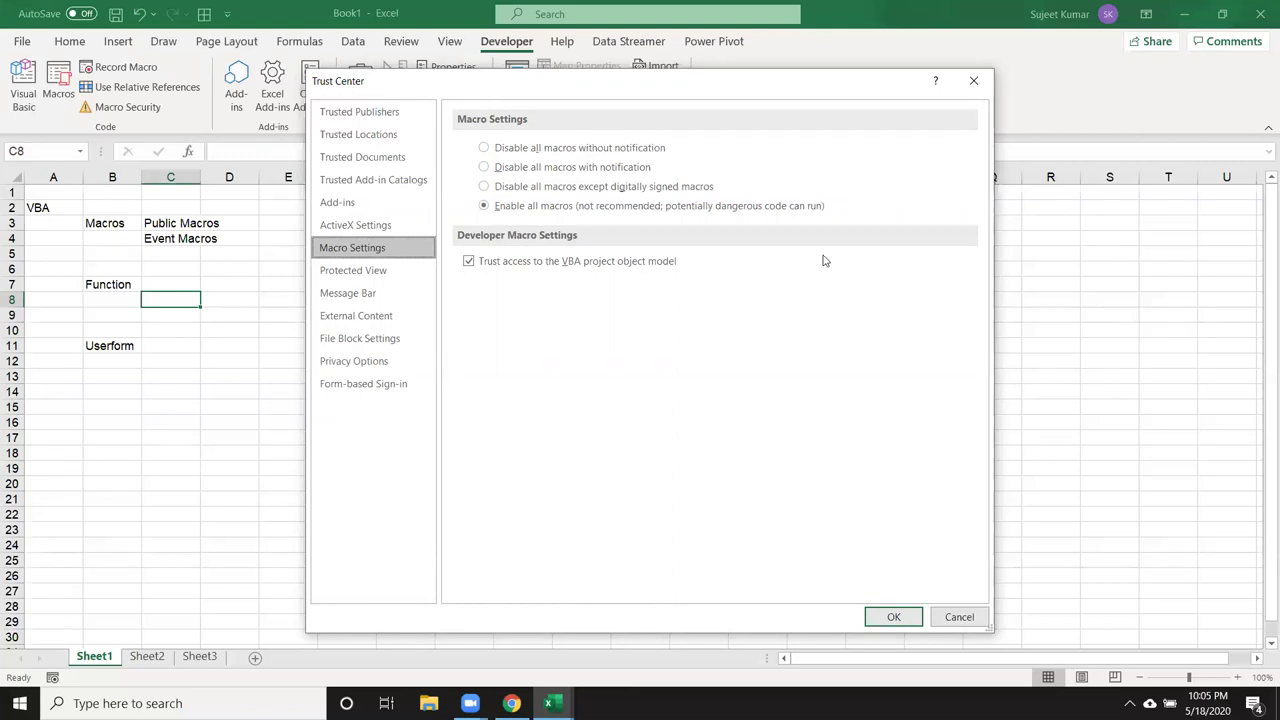
{"action": "left_click", "coordinate": [973, 80]}
Fill cells H2:H18 with yellow.
{"action": "left_click", "coordinate": [698, 253]}
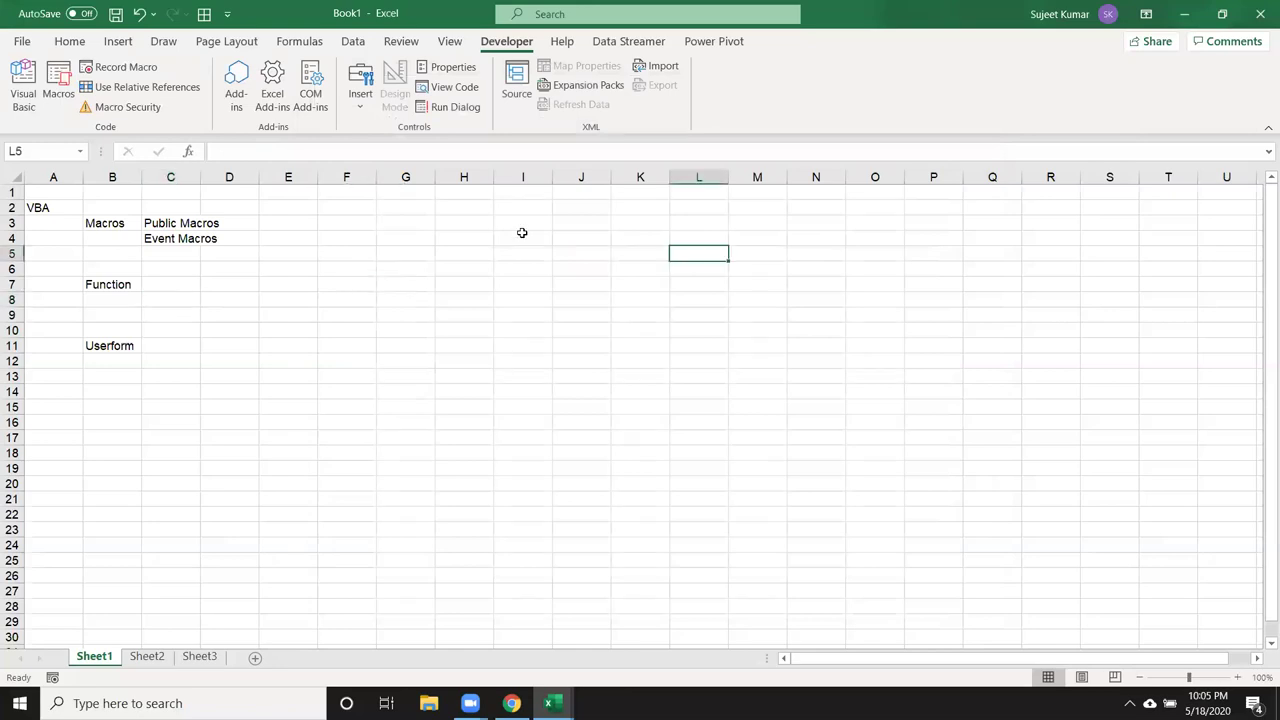
{"action": "left_click_drag", "start_coordinate": [451, 207], "coordinate": [465, 456]}
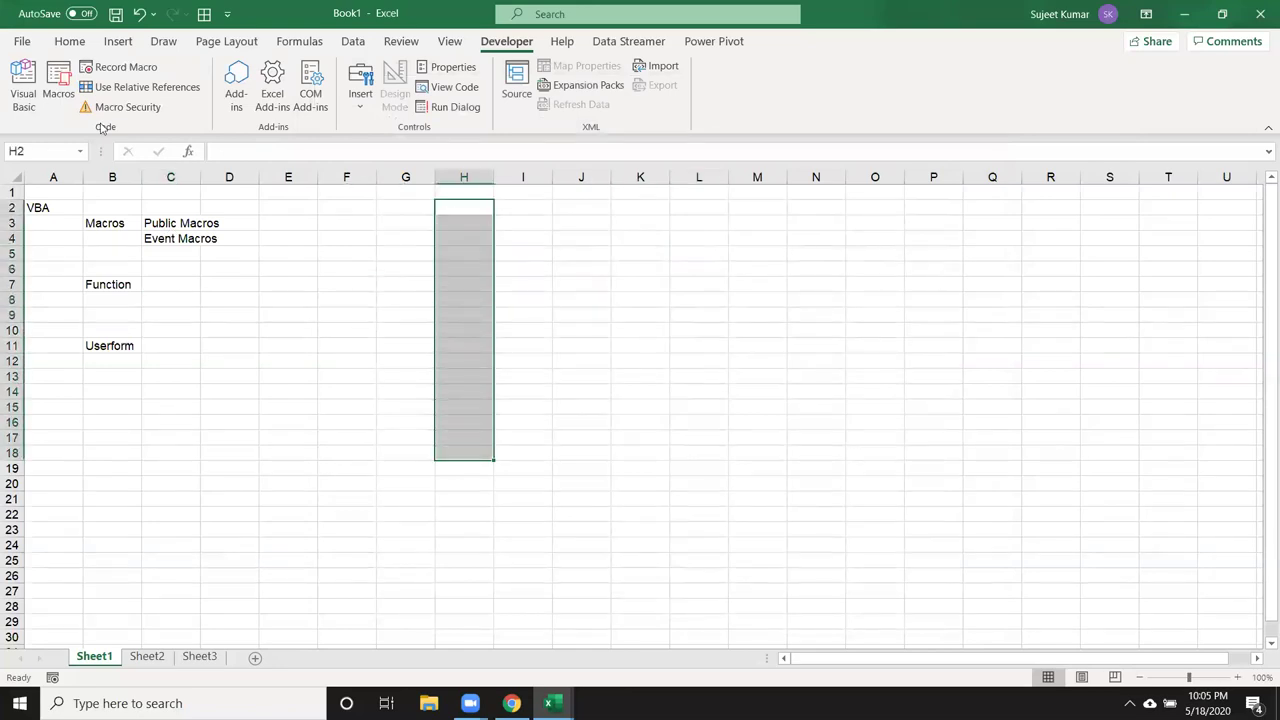
{"action": "left_click", "coordinate": [69, 41]}
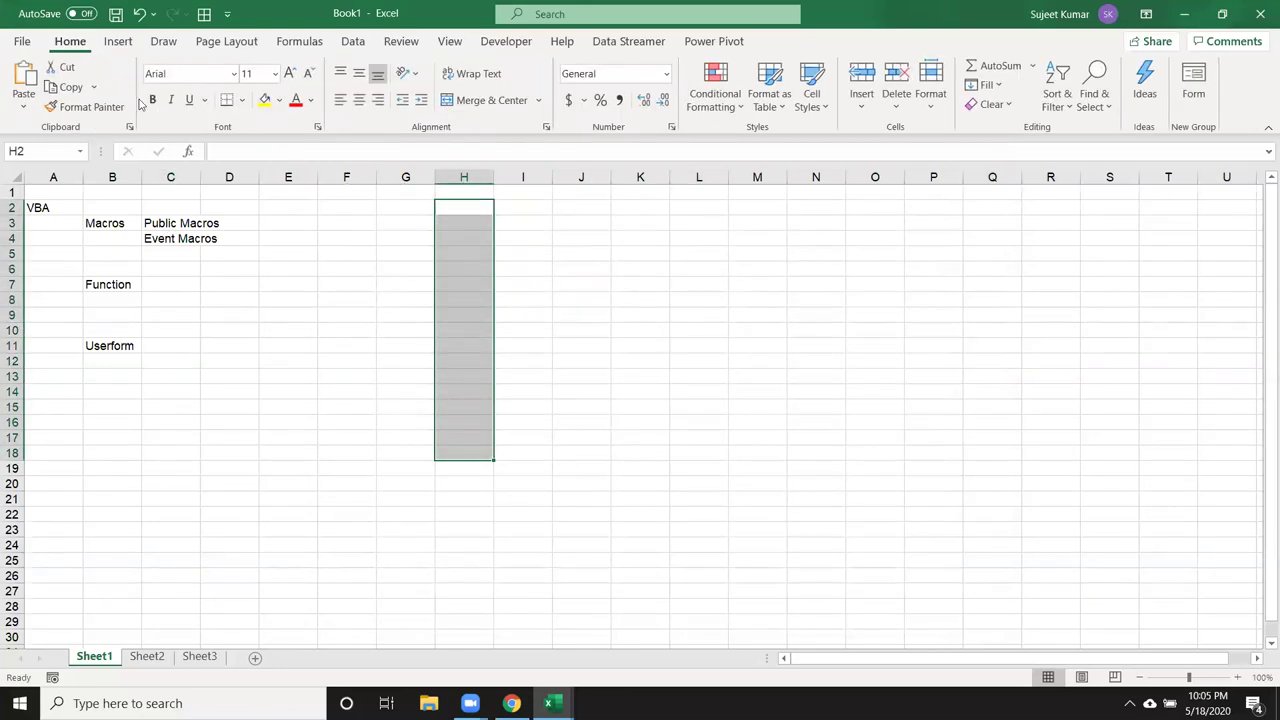
{"action": "left_click", "coordinate": [265, 99]}
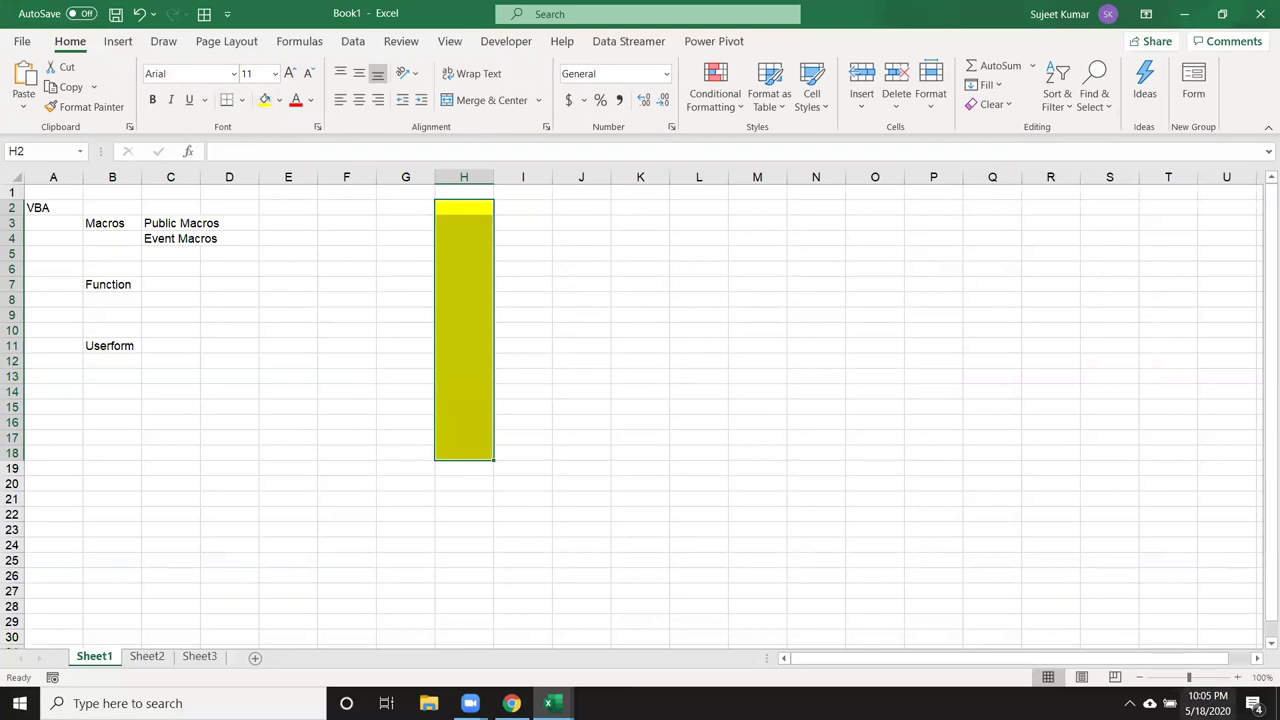
Enter the date 5/18 in H1 so it shows 18-May.
{"action": "left_click", "coordinate": [463, 192]}
{"action": "type", "text": "5/11"}
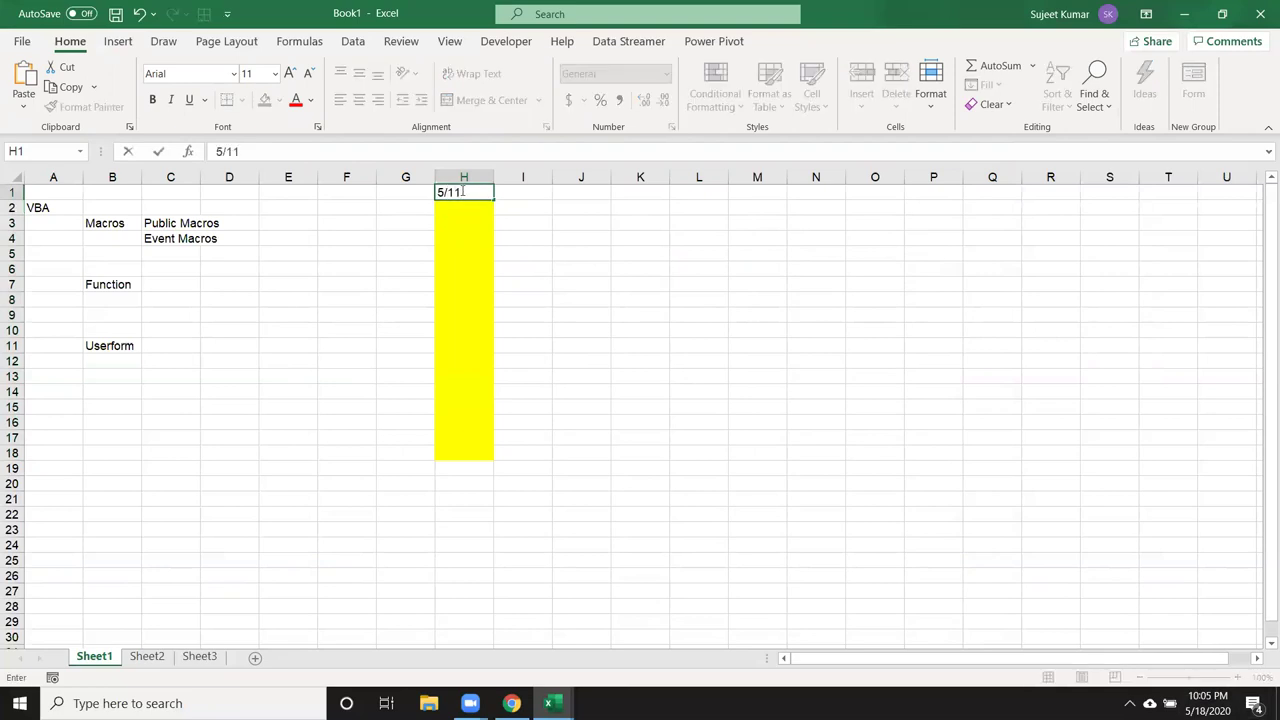
{"action": "key", "text": "BackSpace"}
{"action": "type", "text": "8"}
{"action": "key", "text": "Return"}
{"action": "left_click", "coordinate": [451, 240]}
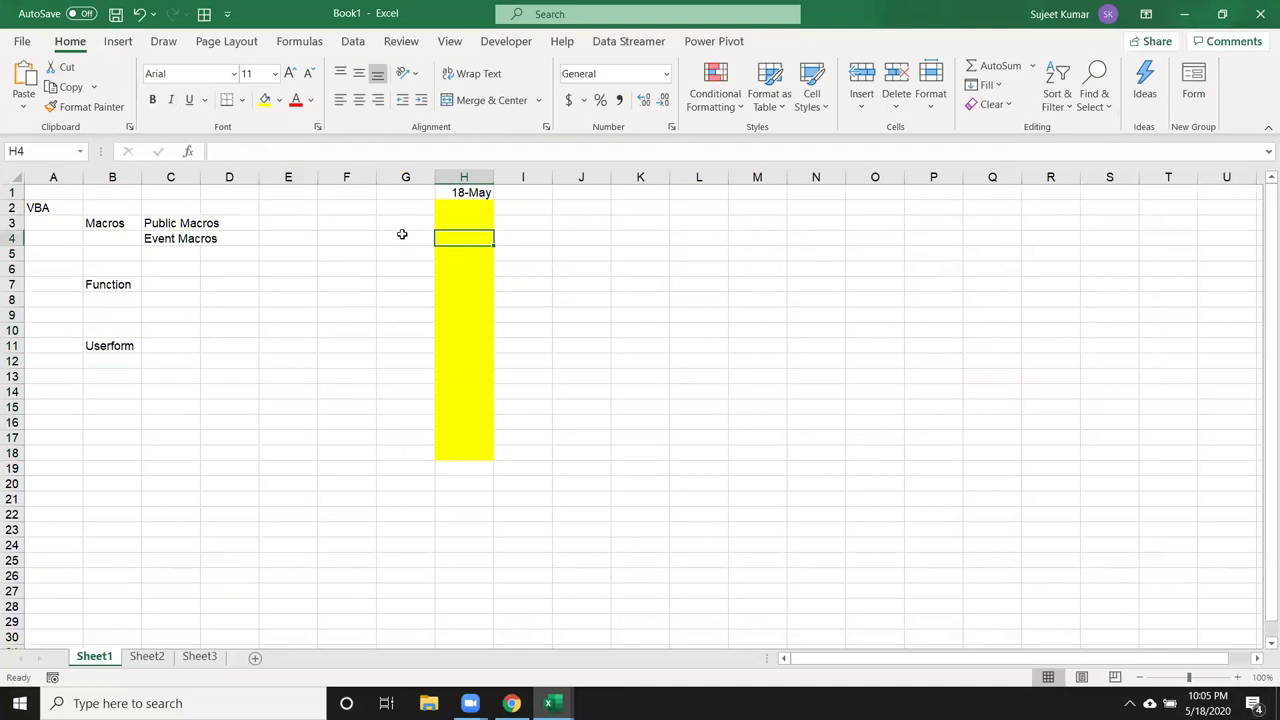
{"action": "left_click", "coordinate": [506, 41]}
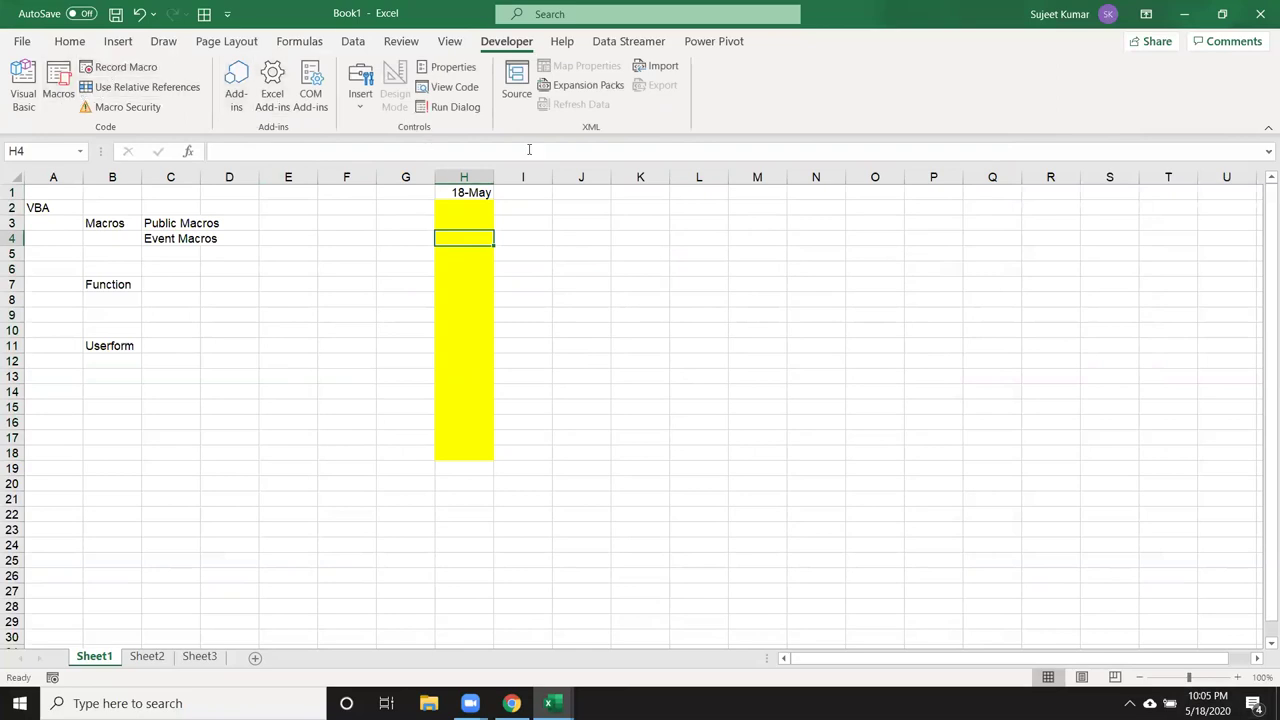
{"action": "left_click", "coordinate": [127, 106]}
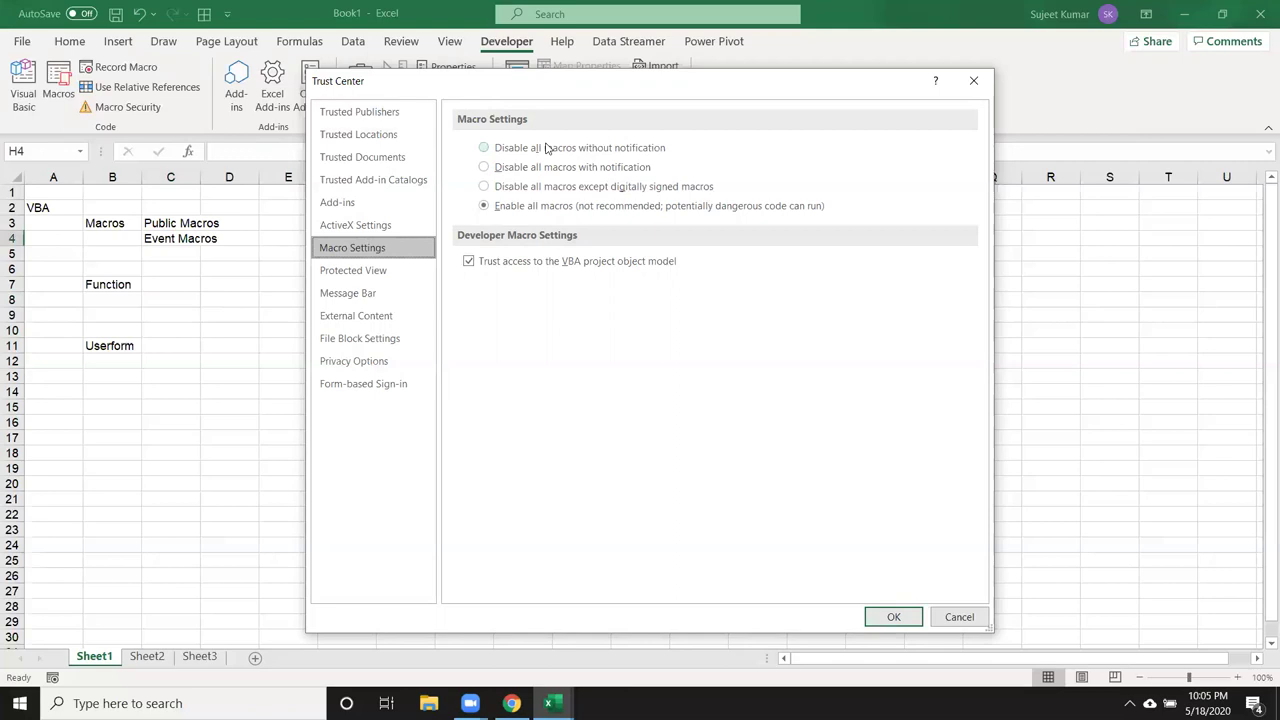
{"action": "left_click", "coordinate": [973, 80]}
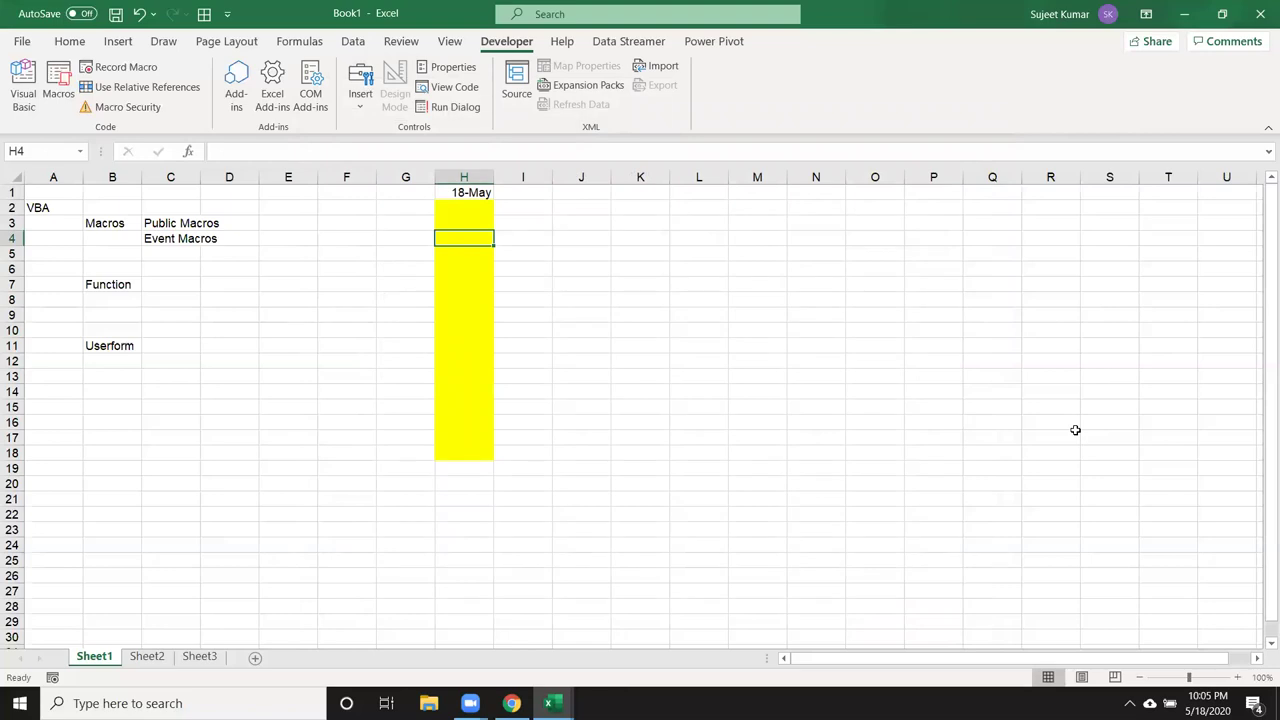
{"action": "right_click", "coordinate": [93, 662]}
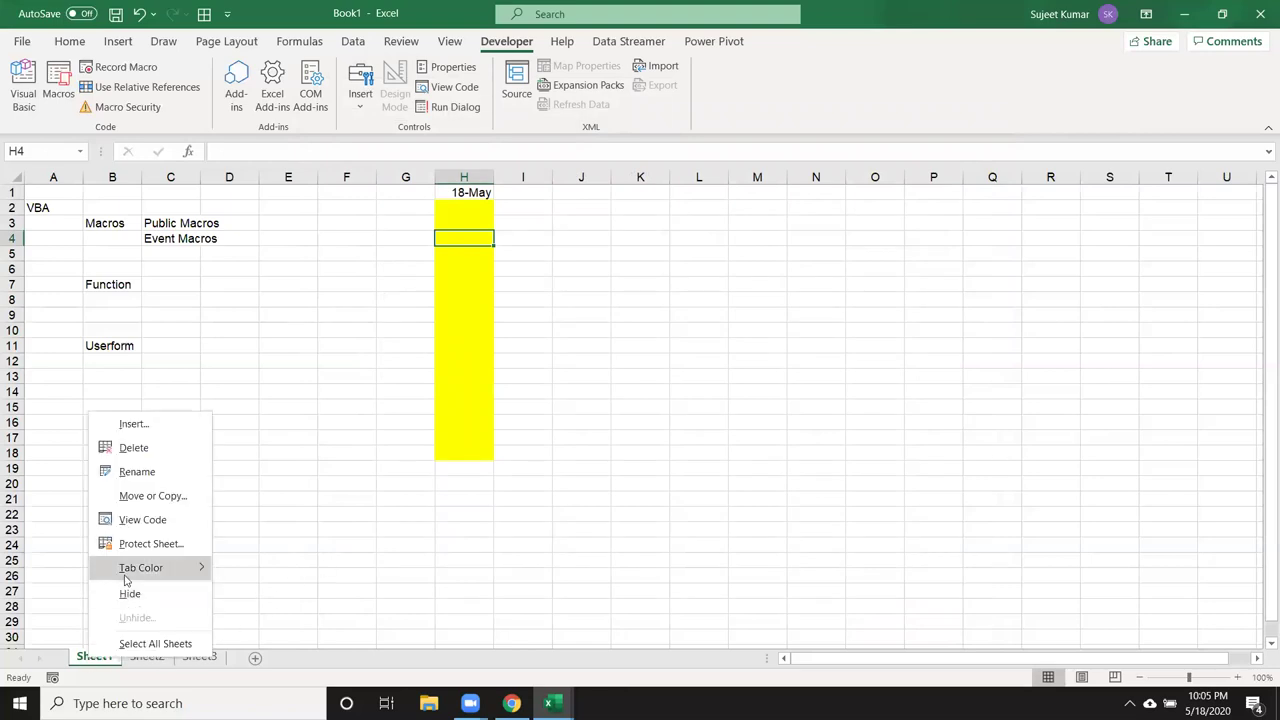
{"action": "mouse_move", "coordinate": [50, 195]}
{"action": "left_mouse_down"}
{"action": "mouse_move", "coordinate": [408, 399]}
{"action": "mouse_move", "coordinate": [414, 380]}
{"action": "left_mouse_up"}
{"action": "left_click_drag", "start_coordinate": [469, 211], "coordinate": [472, 449]}
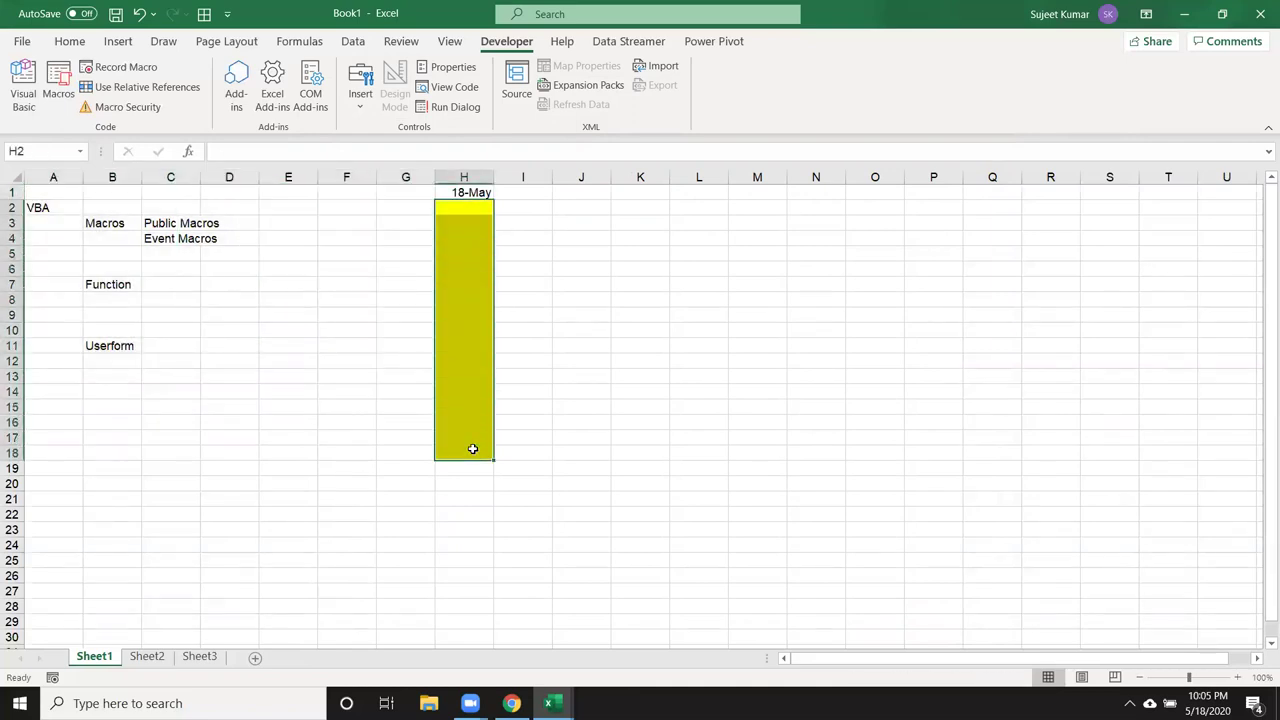
{"action": "left_click", "coordinate": [466, 210]}
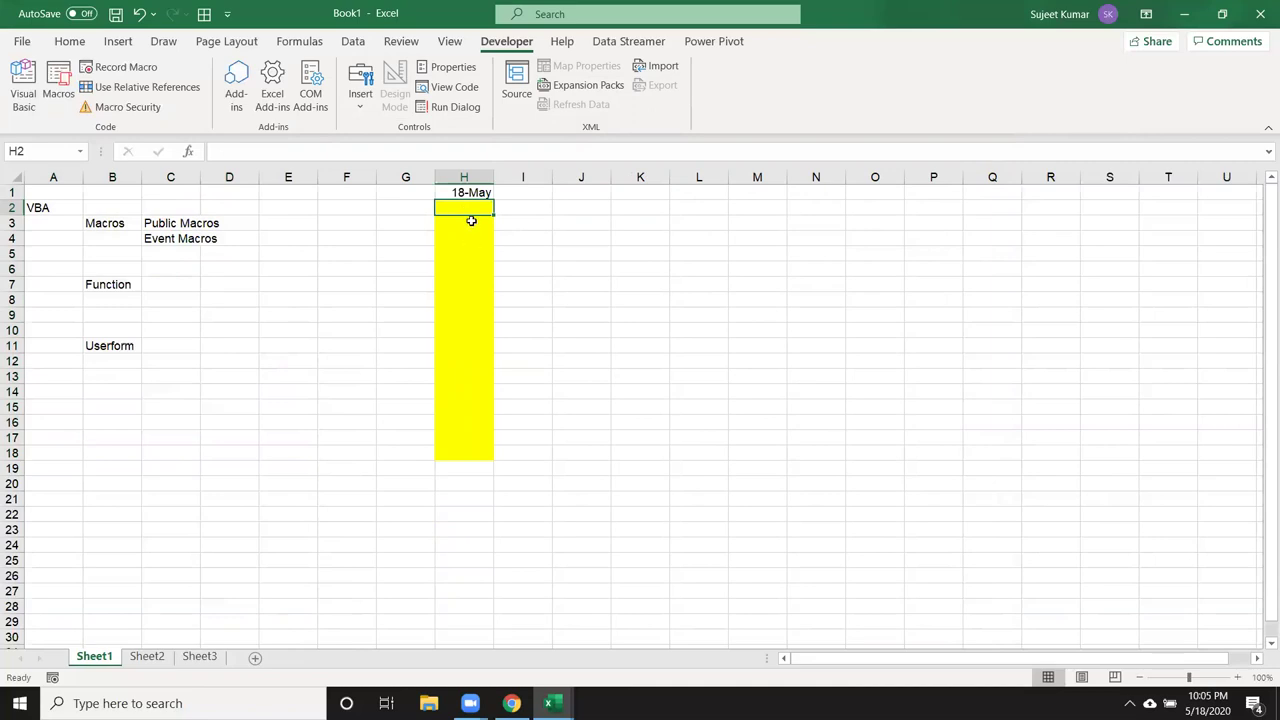
{"action": "left_click", "coordinate": [142, 107]}
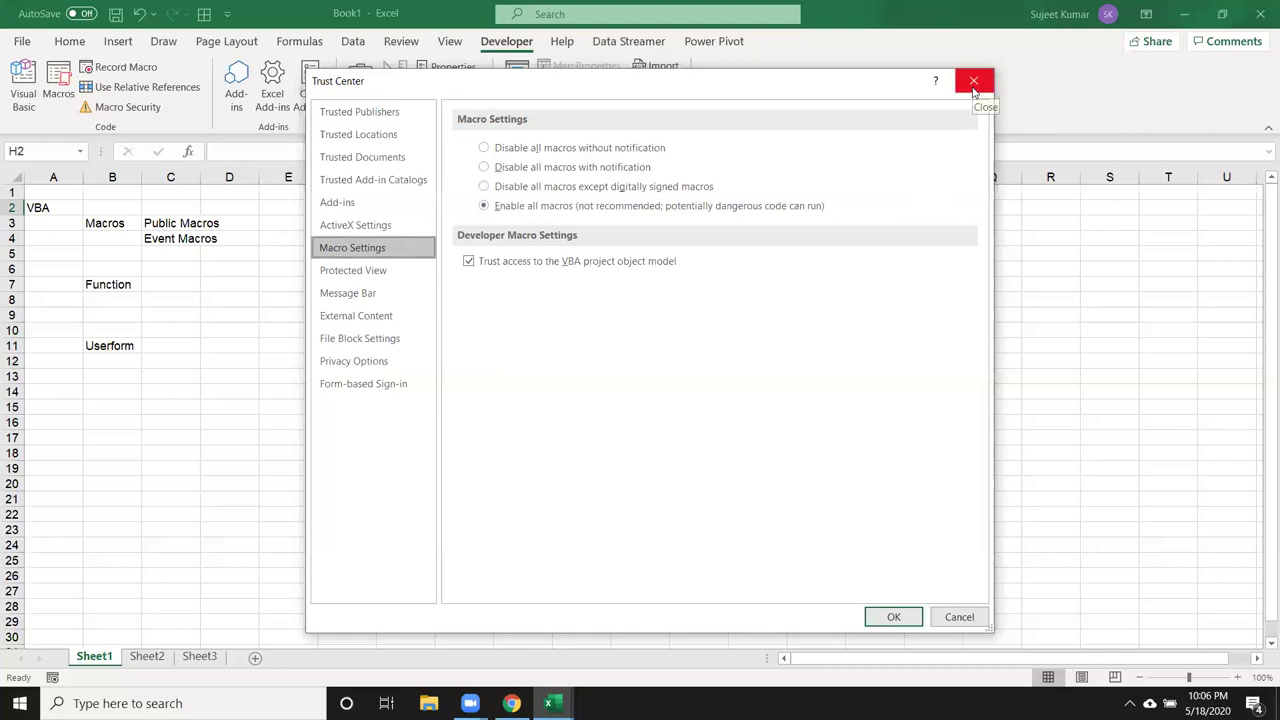
{"action": "left_click", "coordinate": [973, 82]}
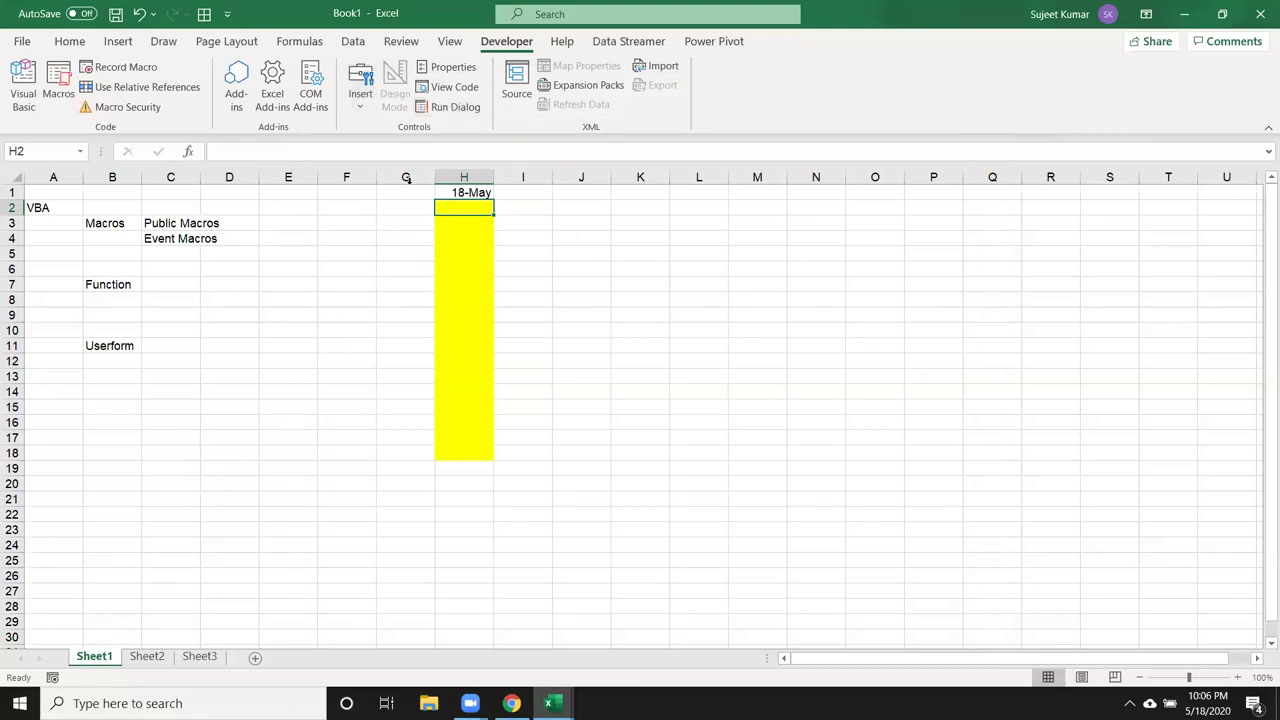
Set Sheet1's Visible property to 2 - xlSheetVeryHidden and close the Properties window.
{"action": "left_click", "coordinate": [449, 72]}
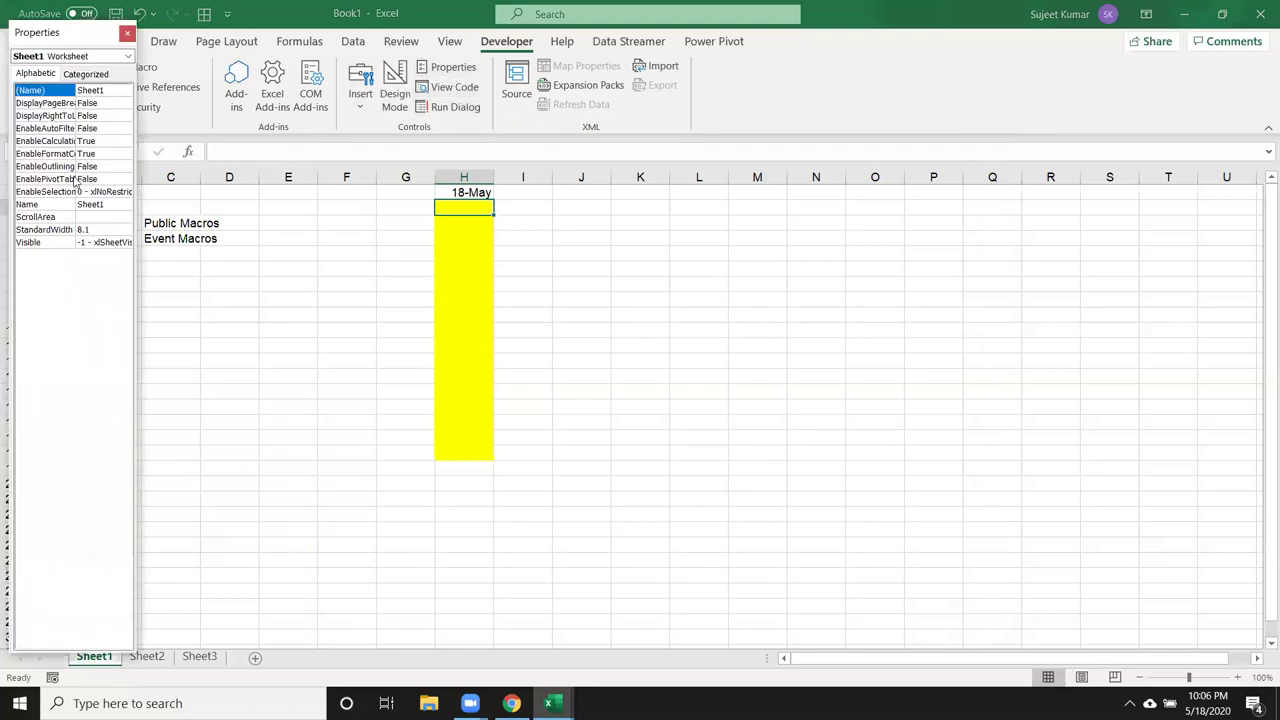
{"action": "left_click", "coordinate": [108, 245]}
{"action": "left_click", "coordinate": [124, 243]}
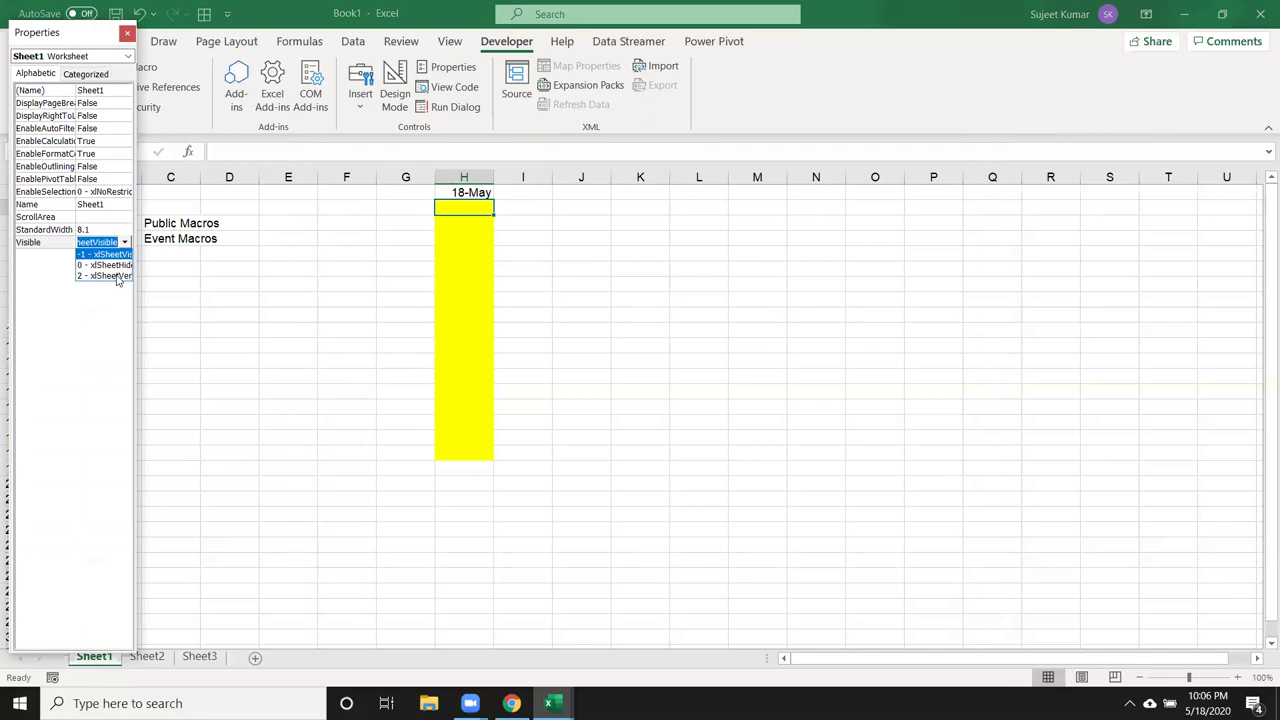
{"action": "left_click", "coordinate": [118, 277]}
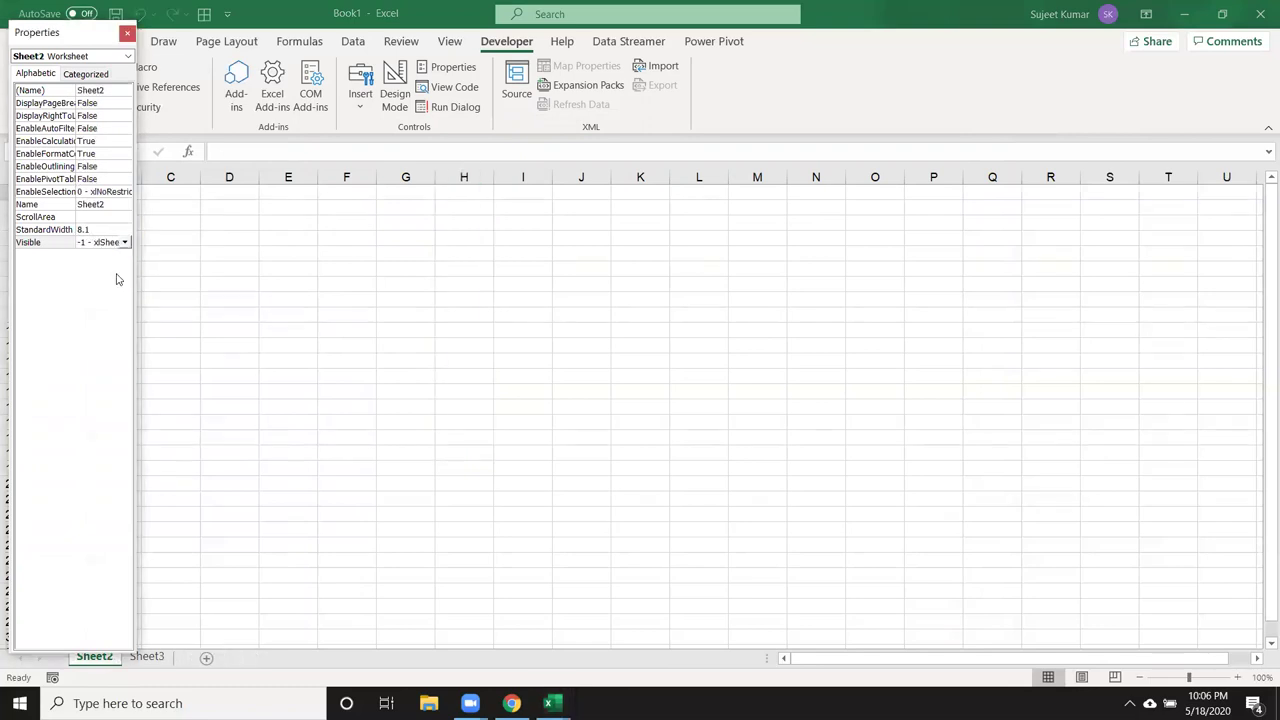
{"action": "left_click", "coordinate": [278, 299]}
{"action": "left_click", "coordinate": [127, 33]}
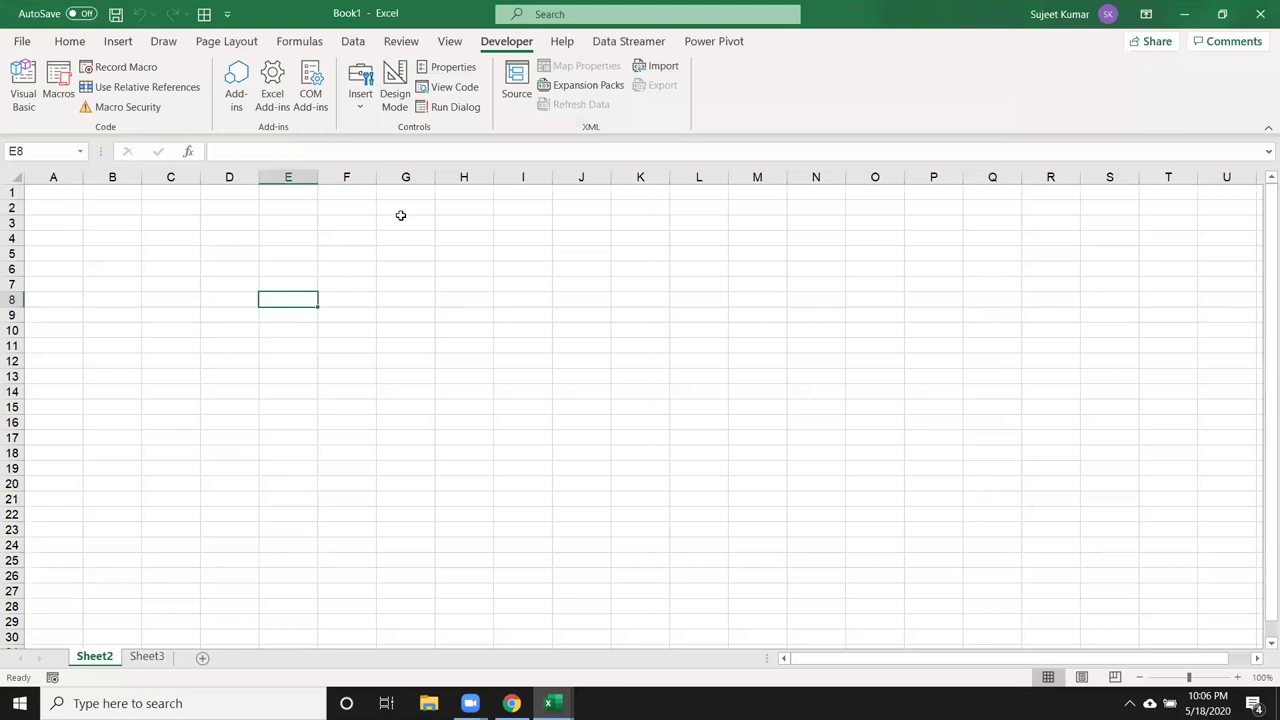
In the VBA editor, inspect Sheet3, Sheet2 and Sheet1 properties, confirming Sheet1 is 2 - xlSheetVeryHidden.
{"action": "left_click", "coordinate": [24, 99]}
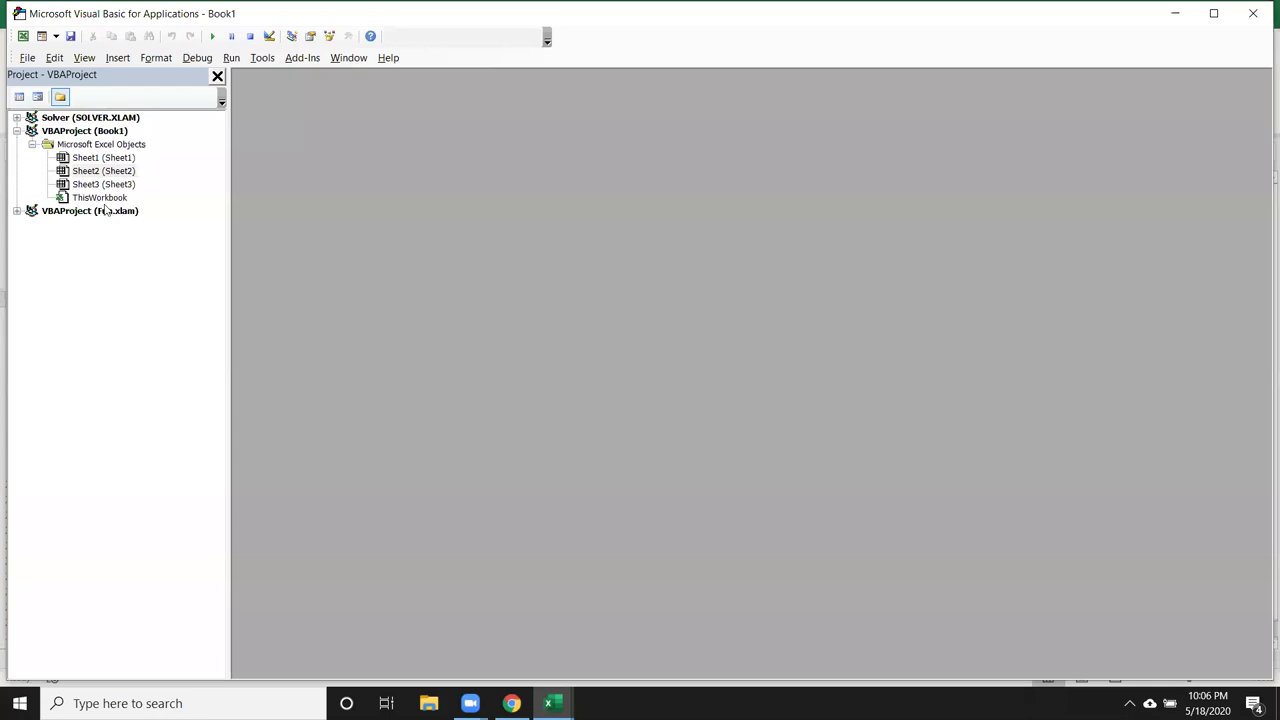
{"action": "left_click", "coordinate": [100, 185]}
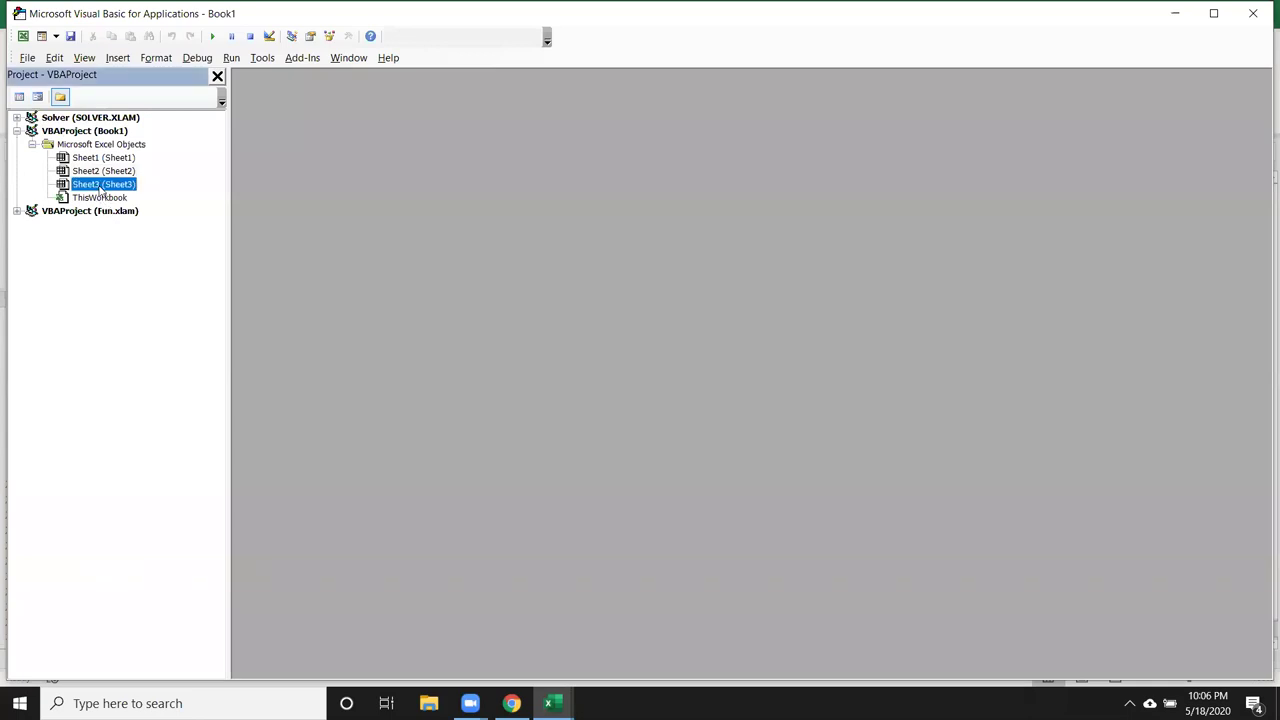
{"action": "left_click", "coordinate": [310, 36]}
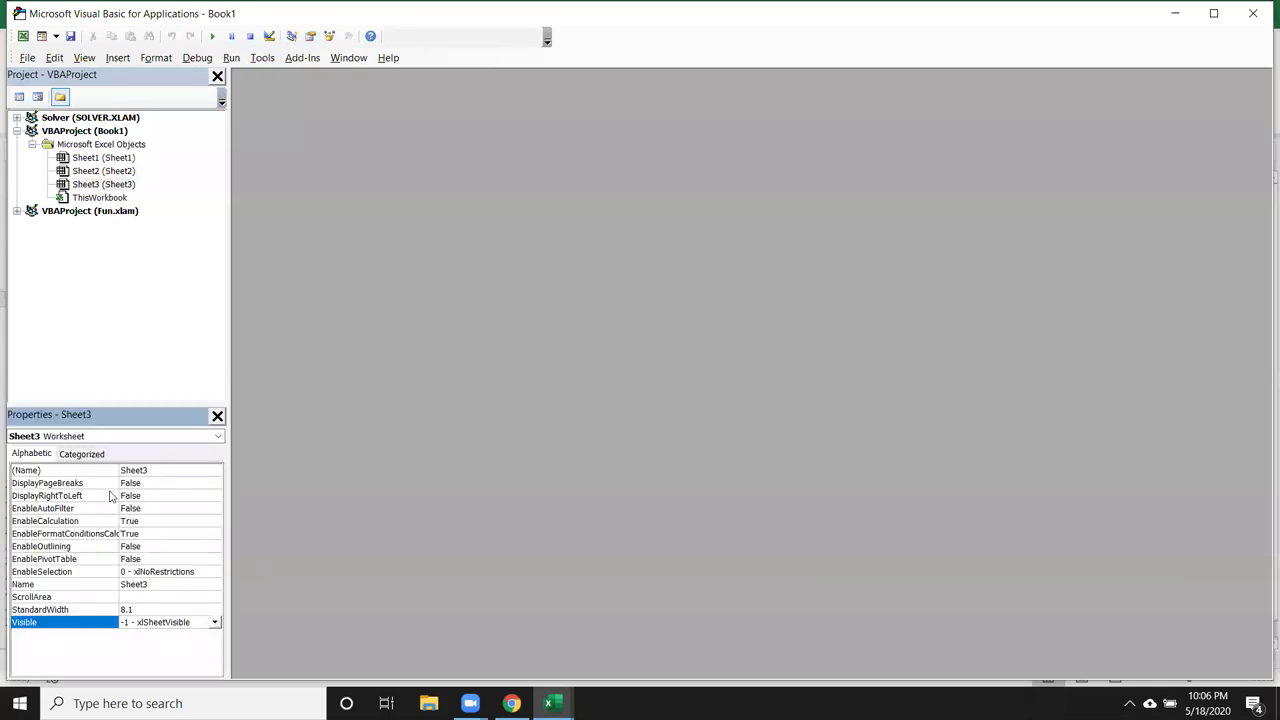
{"action": "left_click", "coordinate": [101, 174]}
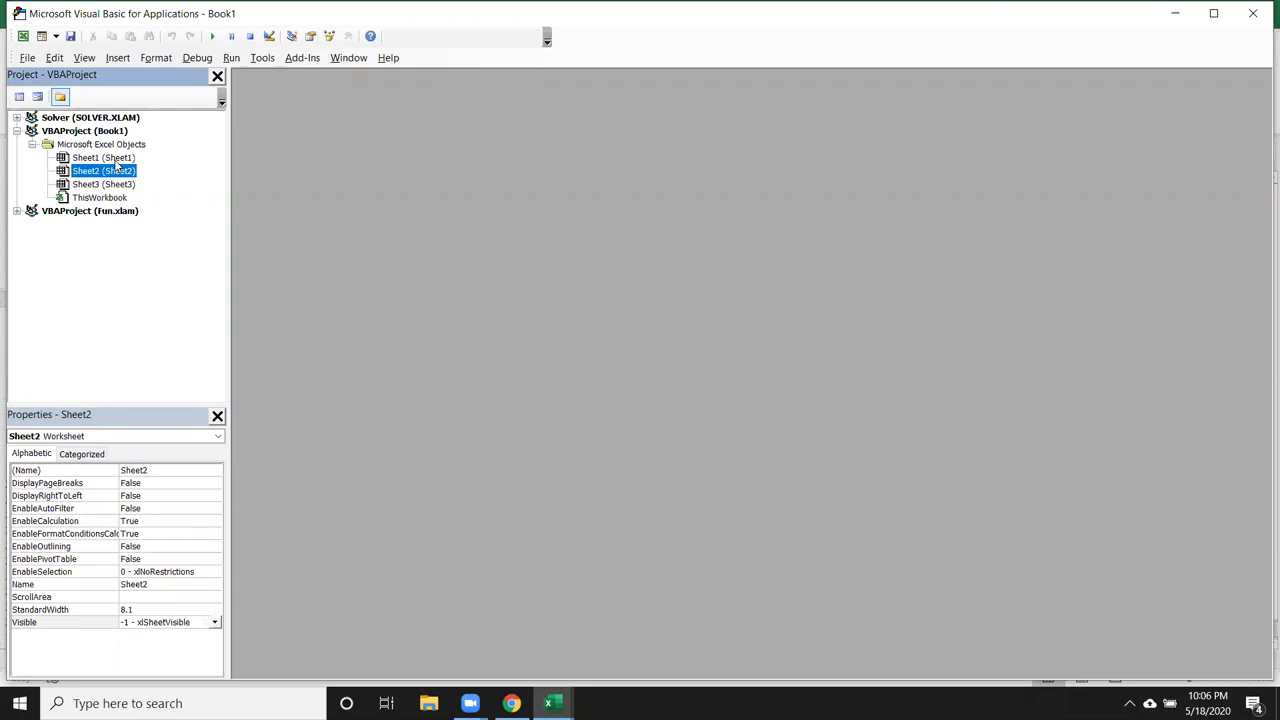
{"action": "left_click", "coordinate": [114, 159]}
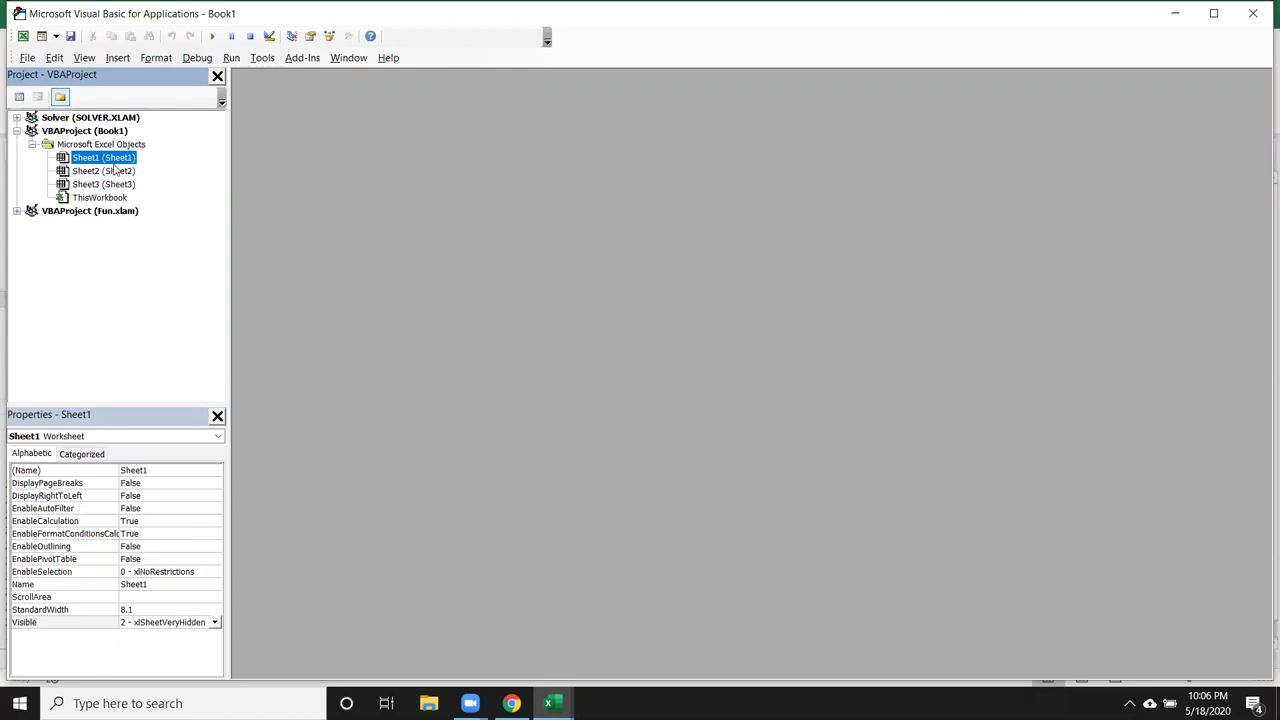
{"action": "left_click", "coordinate": [129, 622]}
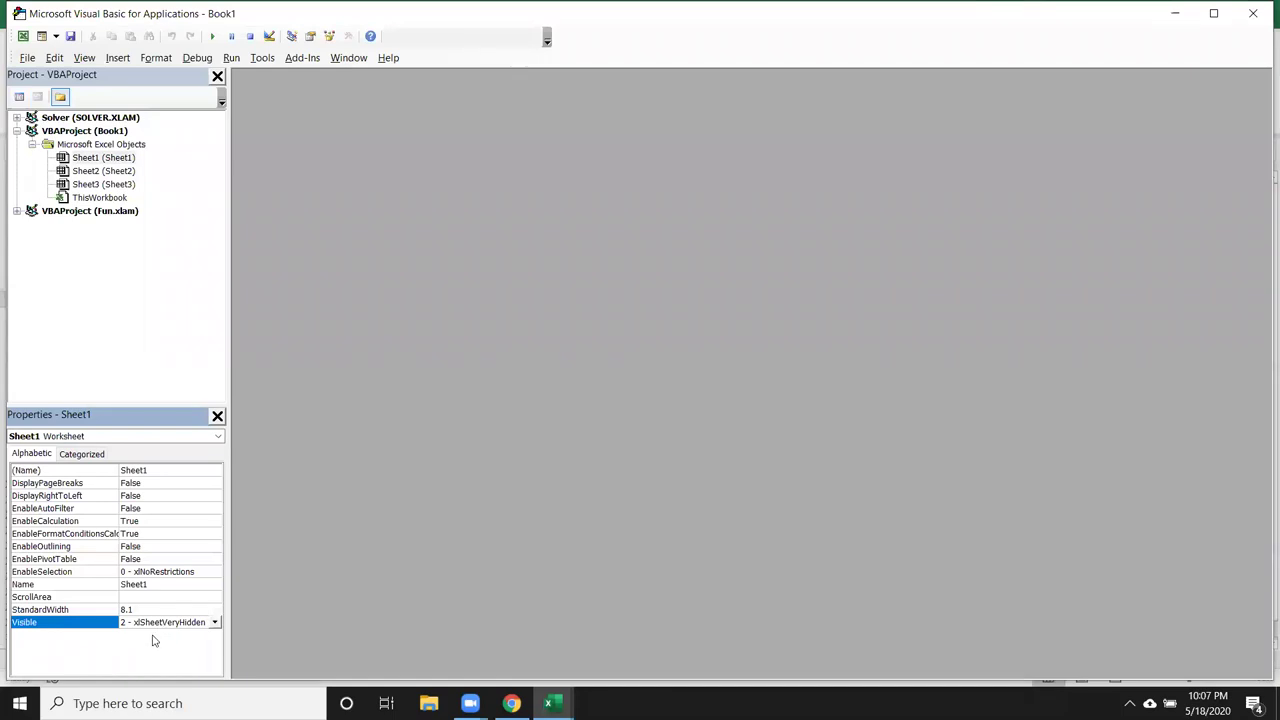
{"action": "double_click", "coordinate": [92, 200]}
Create a Workbook_Open procedure containing Sheet1.Visible = xlSheetVisible.
{"action": "left_click", "coordinate": [288, 78]}
{"action": "left_click", "coordinate": [281, 104]}
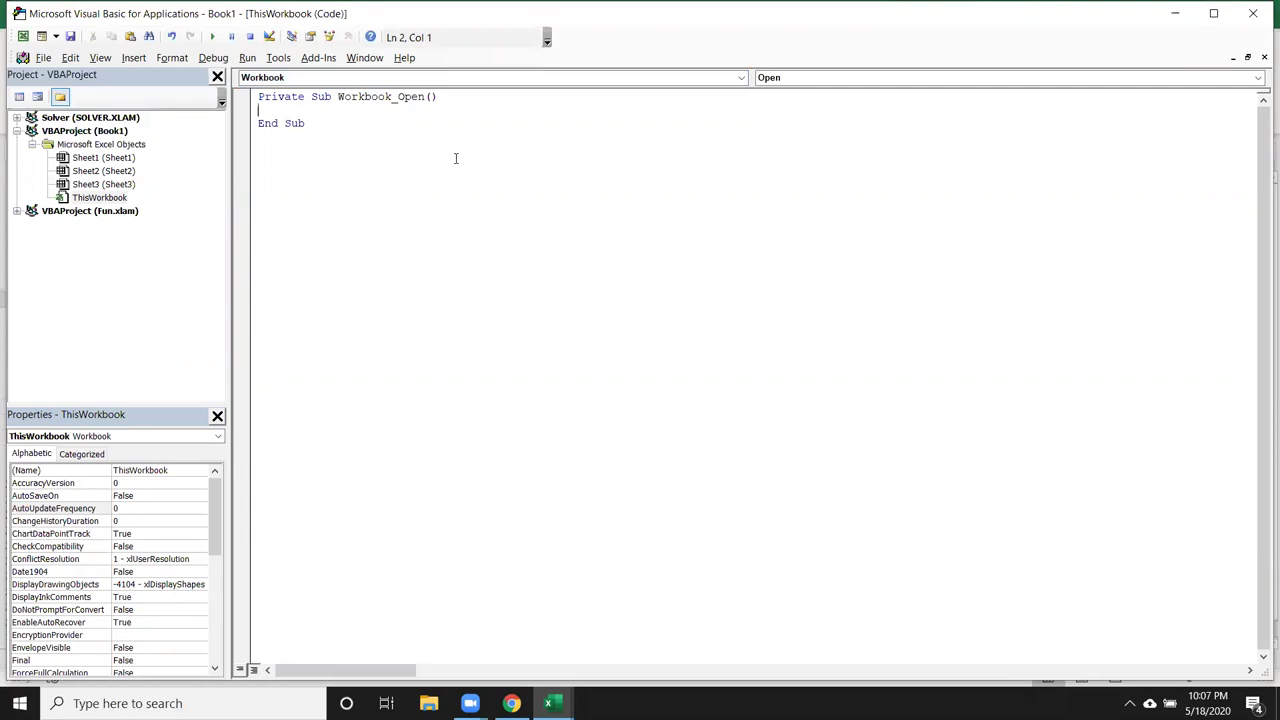
{"action": "key", "text": "Return"}
{"action": "key", "text": "Return"}
{"action": "type", "text": "sheet1"}
{"action": "type", "text": ".v"}
{"action": "key", "text": "Tab"}
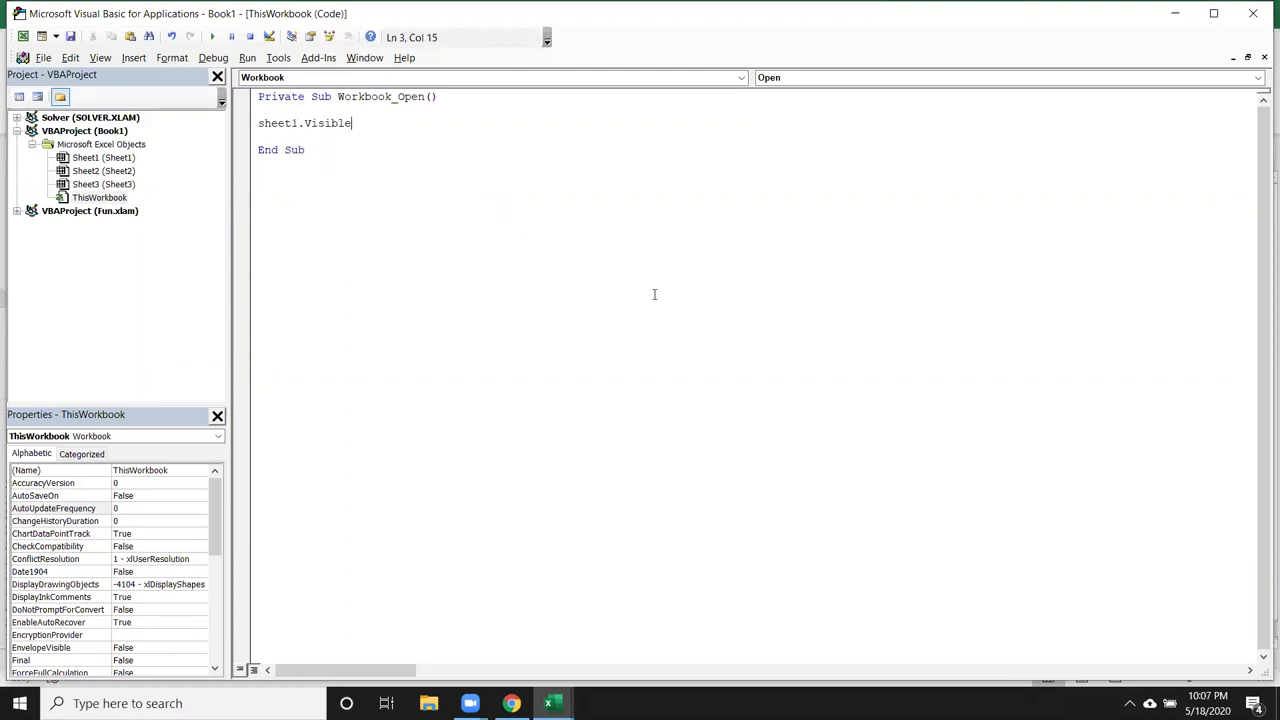
{"action": "key", "text": "Return"}
{"action": "type", "text": "sh"}
{"action": "key", "text": "BackSpace"}
{"action": "key", "text": "BackSpace"}
{"action": "type", "text": "="}
{"action": "key", "text": "Down"}
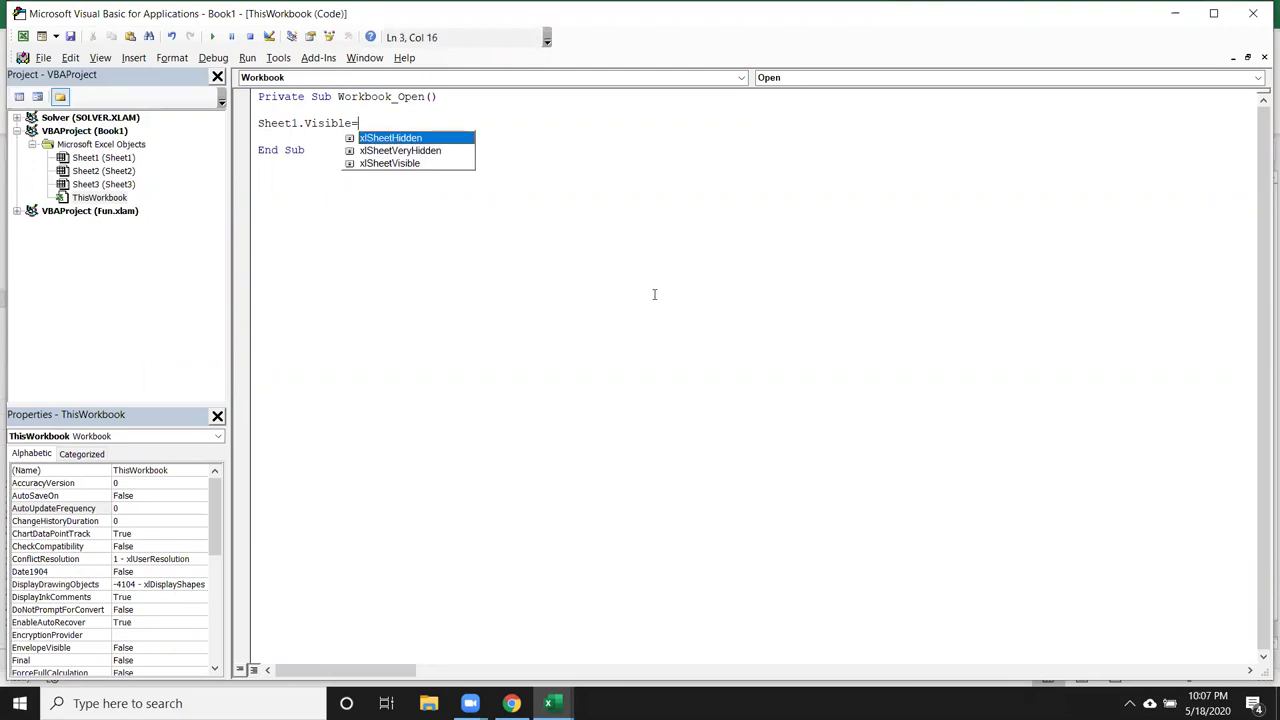
{"action": "key", "text": "Down"}
{"action": "key", "text": "Down"}
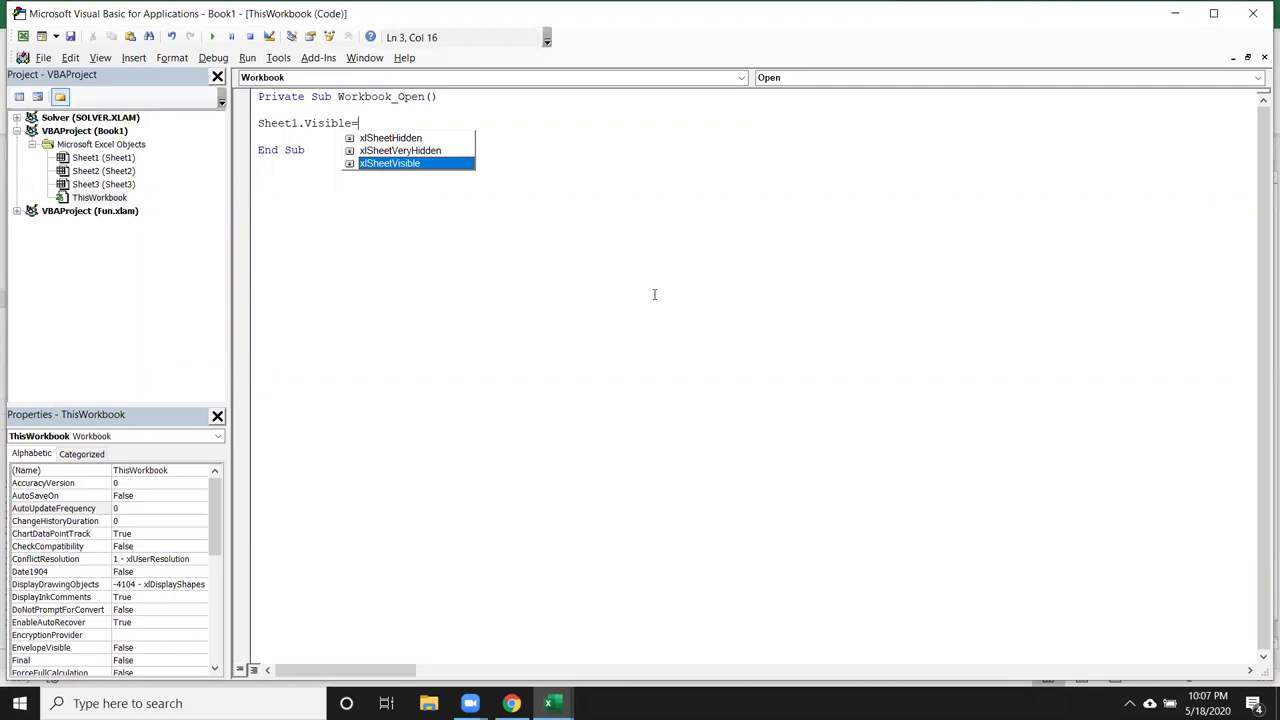
{"action": "key", "text": "Tab"}
{"action": "key", "text": "Return"}
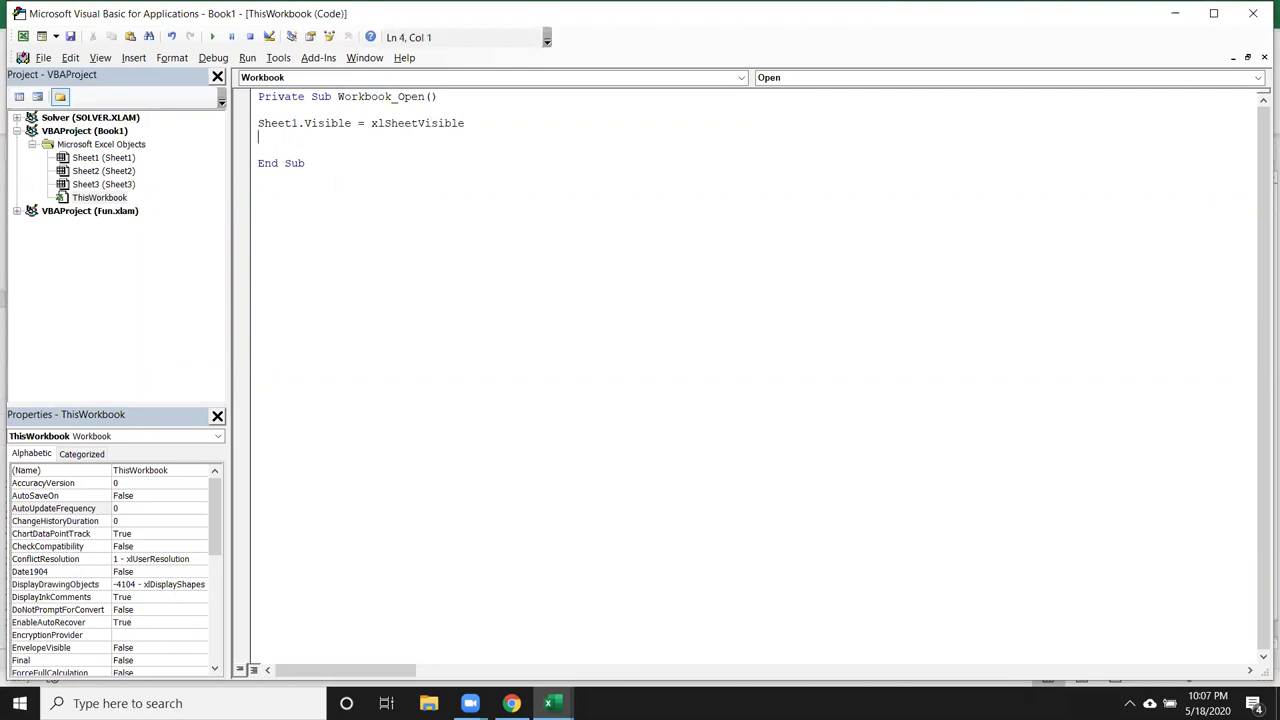
Duplicate the Sheet1.Visible line twice and change both copies to Sheet2.
{"action": "key", "text": "shift+Down"}
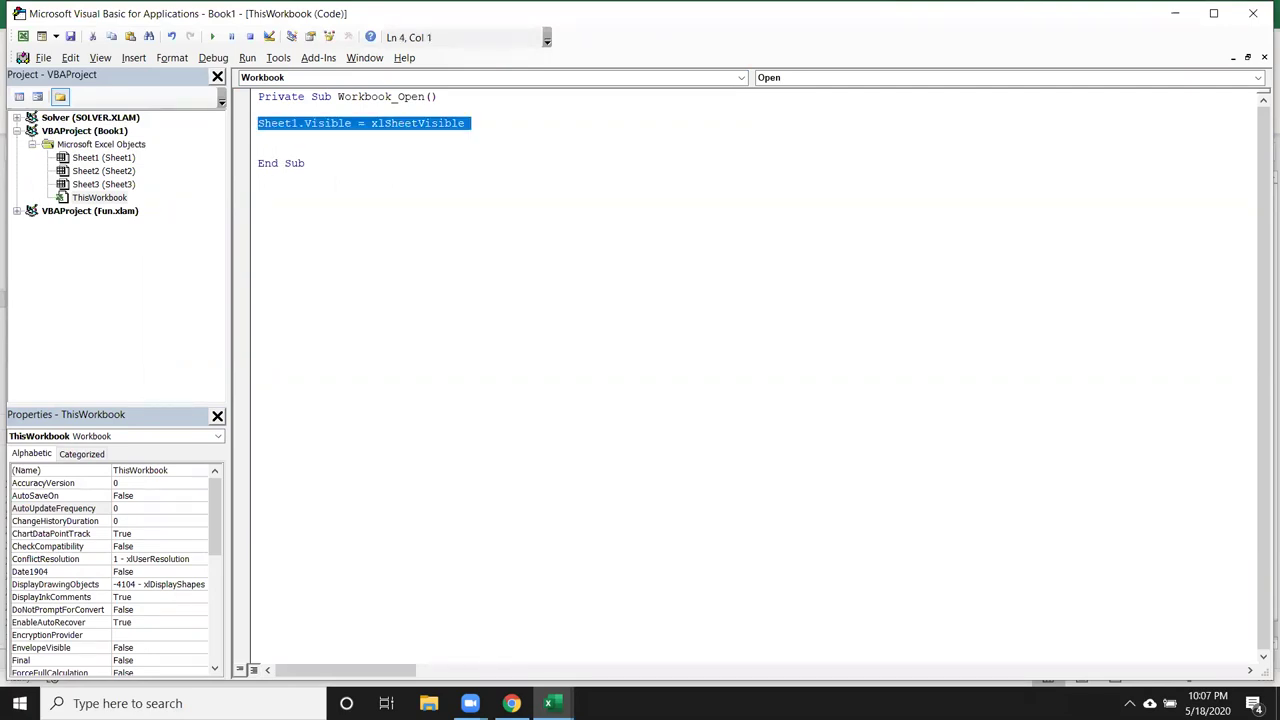
{"action": "key", "text": "ctrl+c"}
{"action": "key", "text": "ctrl+v"}
{"action": "key", "text": "ctrl+v"}
{"action": "key", "text": "ctrl+v"}
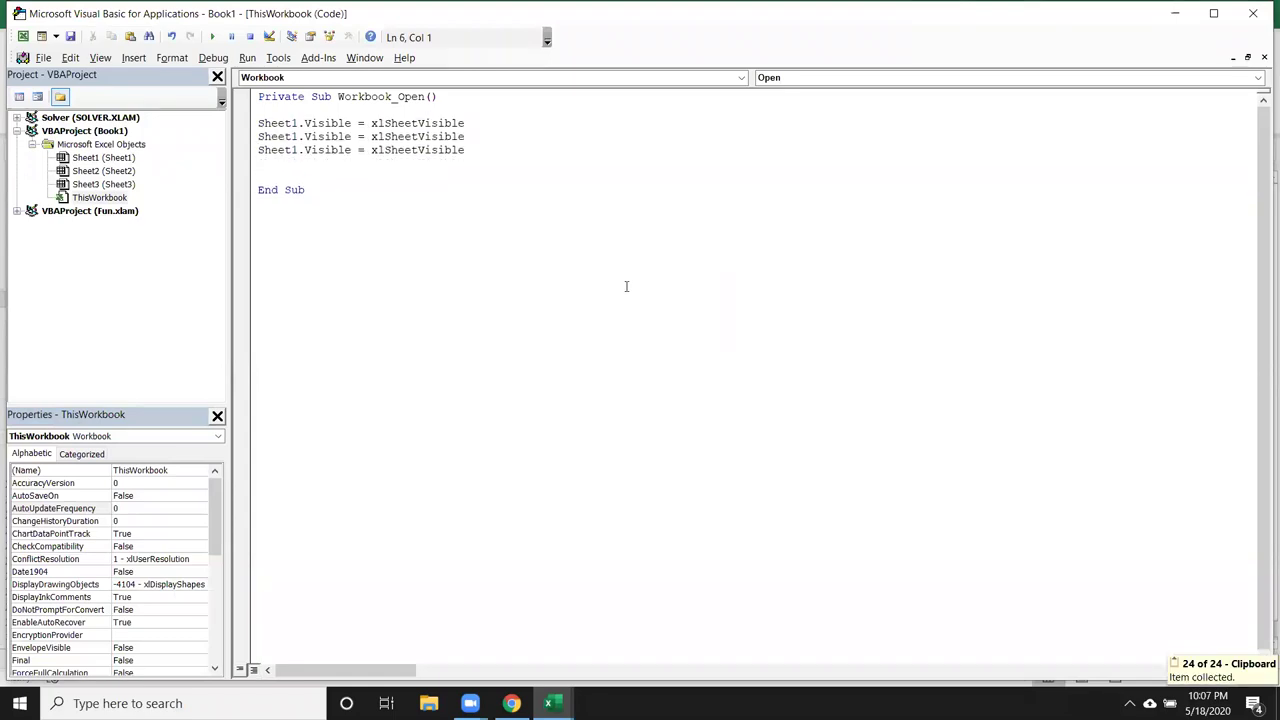
{"action": "key", "text": "BackSpace"}
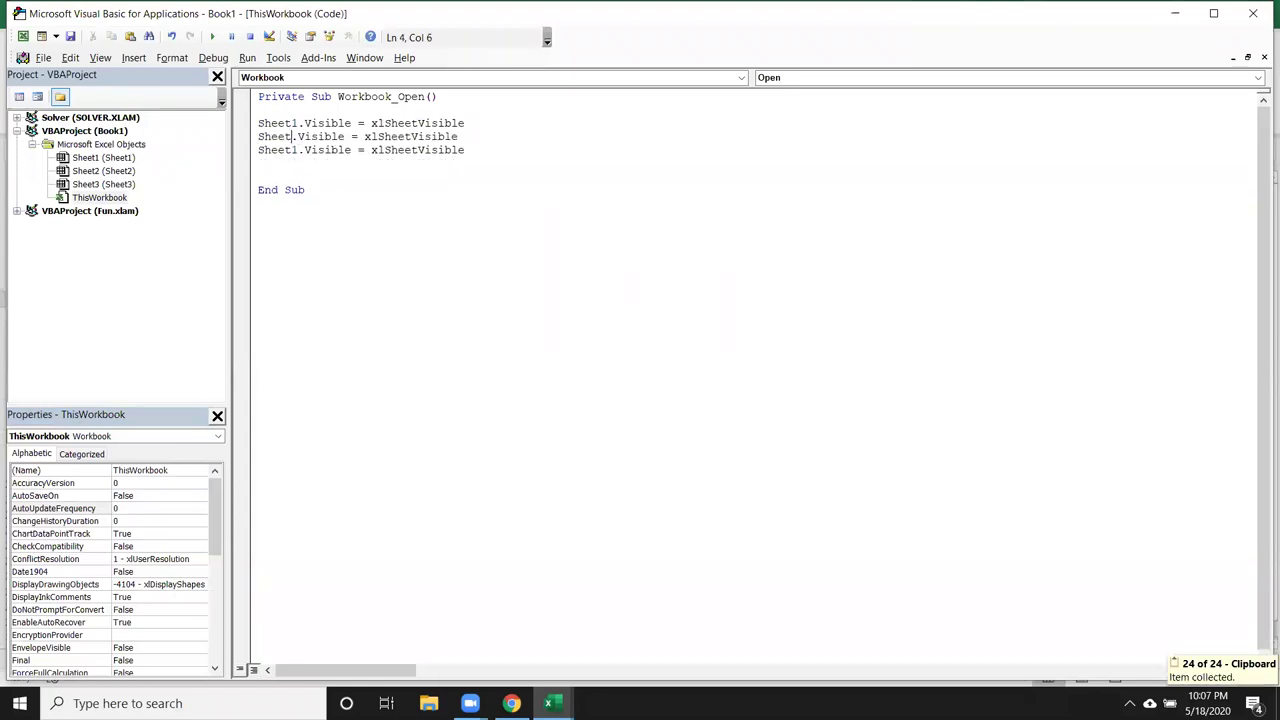
{"action": "type", "text": "2"}
{"action": "key", "text": "Down"}
{"action": "key", "text": "BackSpace"}
{"action": "type", "text": "2"}
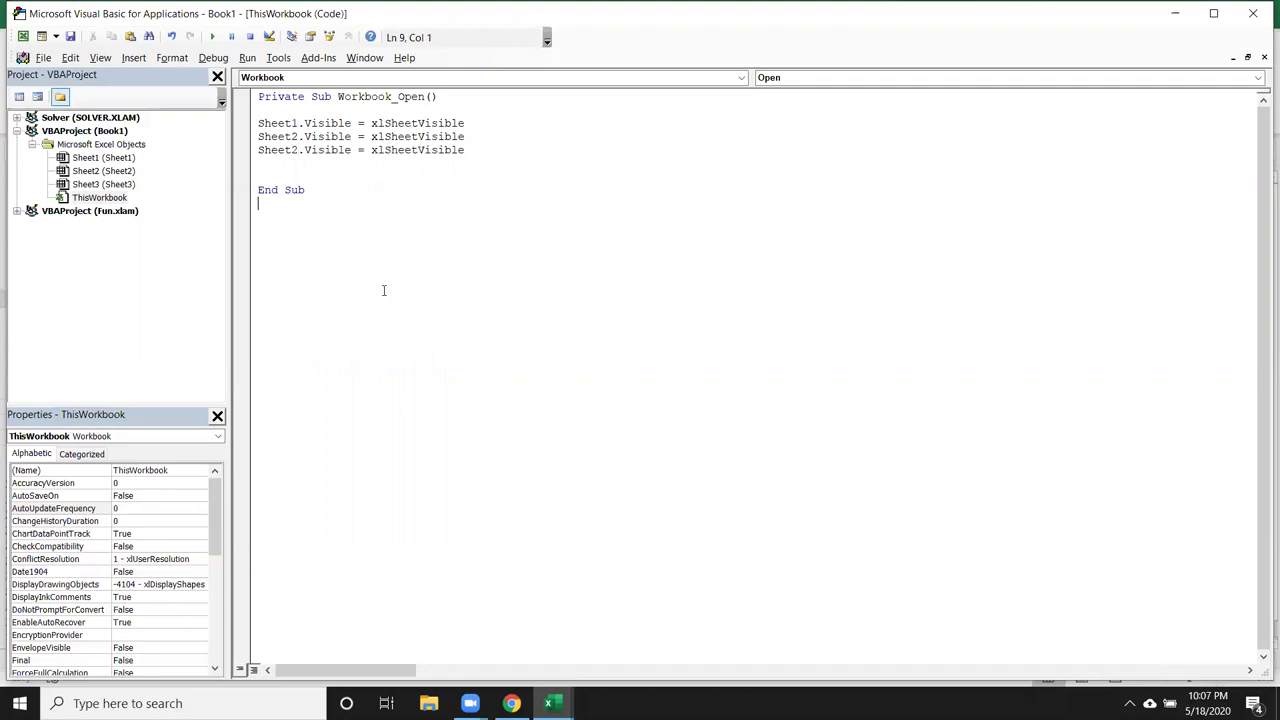
{"action": "left_click", "coordinate": [772, 78]}
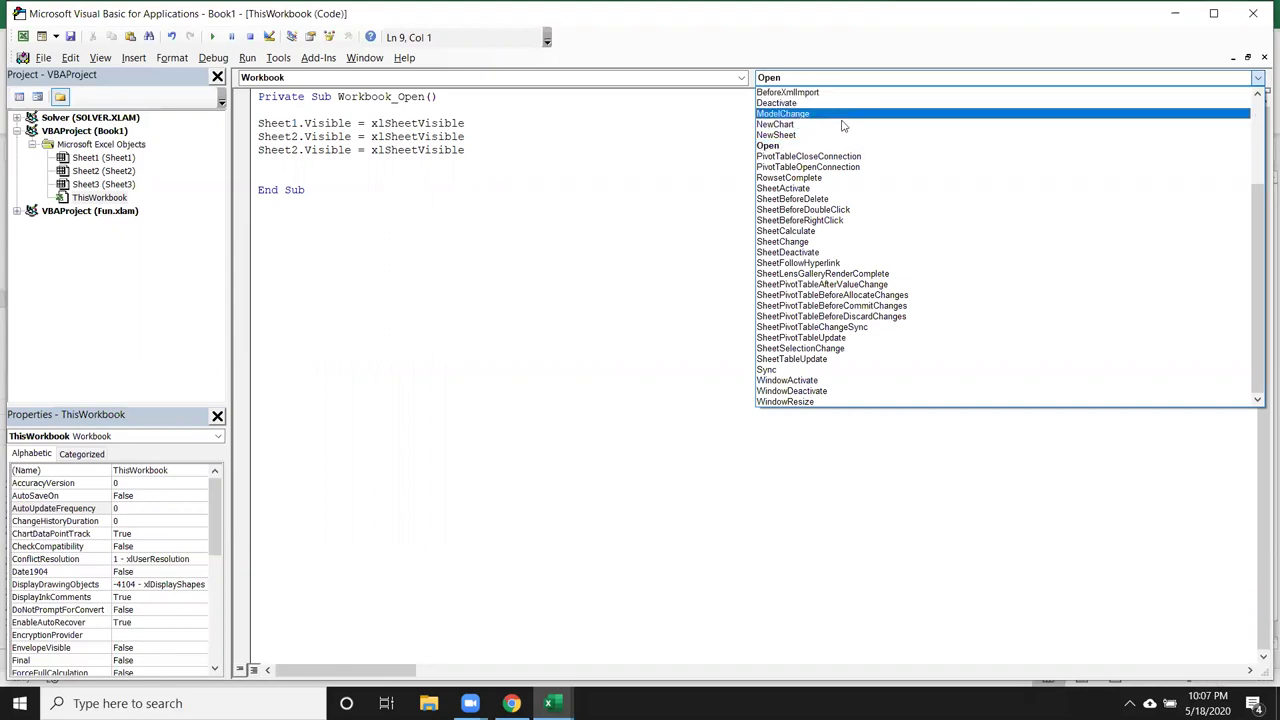
Insert an empty Workbook_BeforeClose event procedure in ThisWorkbook.
{"action": "scroll", "coordinate": [850, 157], "scroll_direction": "up", "scroll_amount": 1}
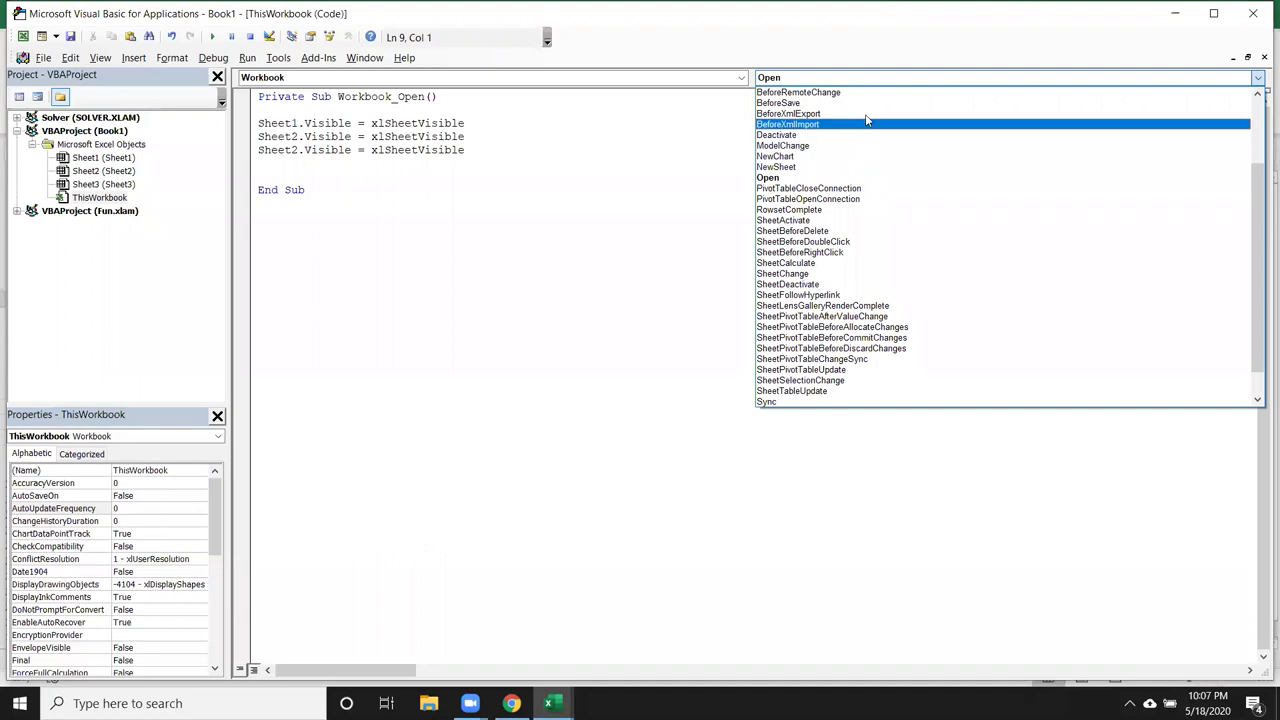
{"action": "scroll", "coordinate": [882, 119], "scroll_direction": "up", "scroll_amount": 1}
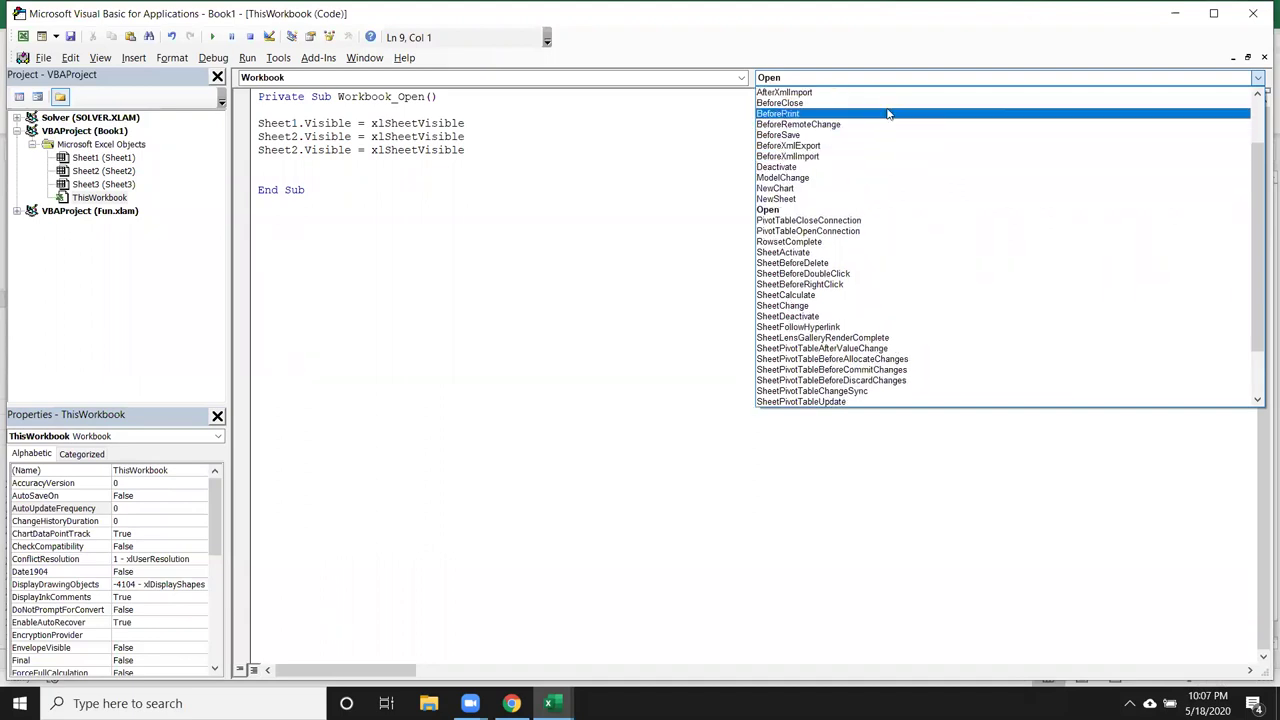
{"action": "left_click", "coordinate": [885, 106]}
{"action": "left_click", "coordinate": [350, 257]}
{"action": "left_click", "coordinate": [477, 206]}
{"action": "left_click_drag", "start_coordinate": [477, 206], "coordinate": [258, 190]}
{"action": "left_click", "coordinate": [326, 112]}
{"action": "key", "text": "Return"}
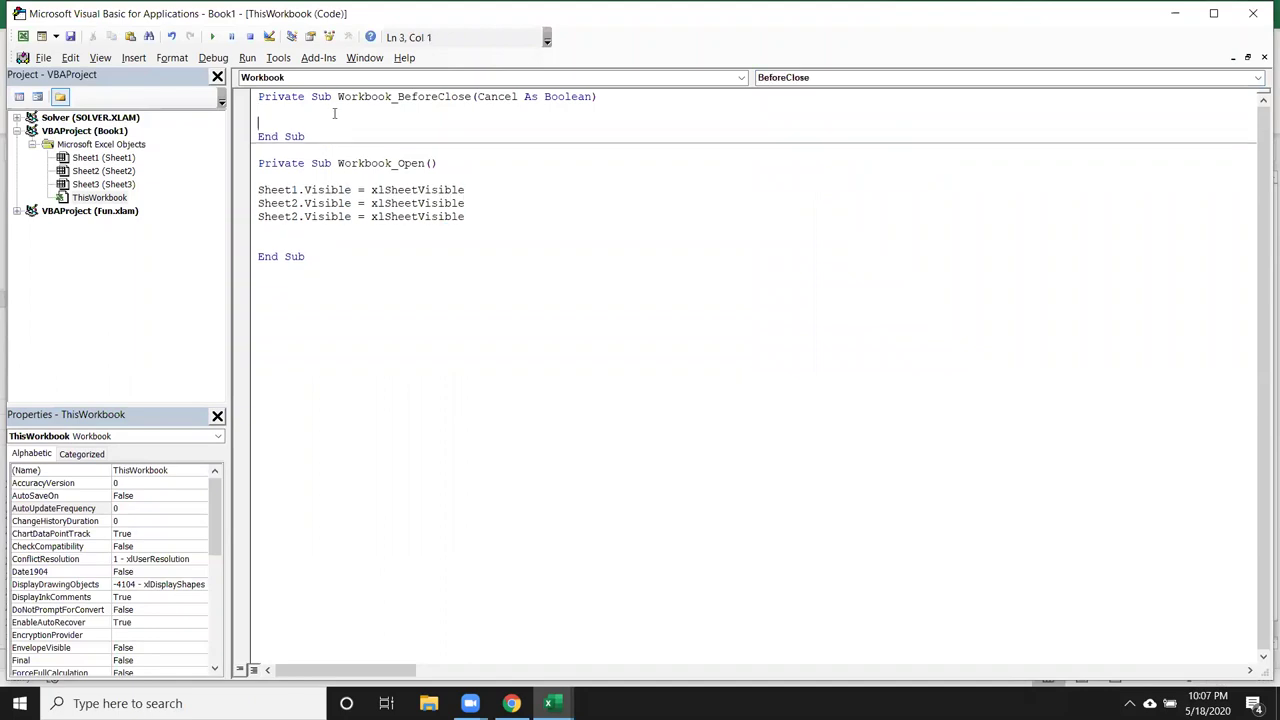
Write Sheet1.Visible = xlSheetVeryHidden inside Workbook_BeforeClose.
{"action": "type", "text": "sheet1."}
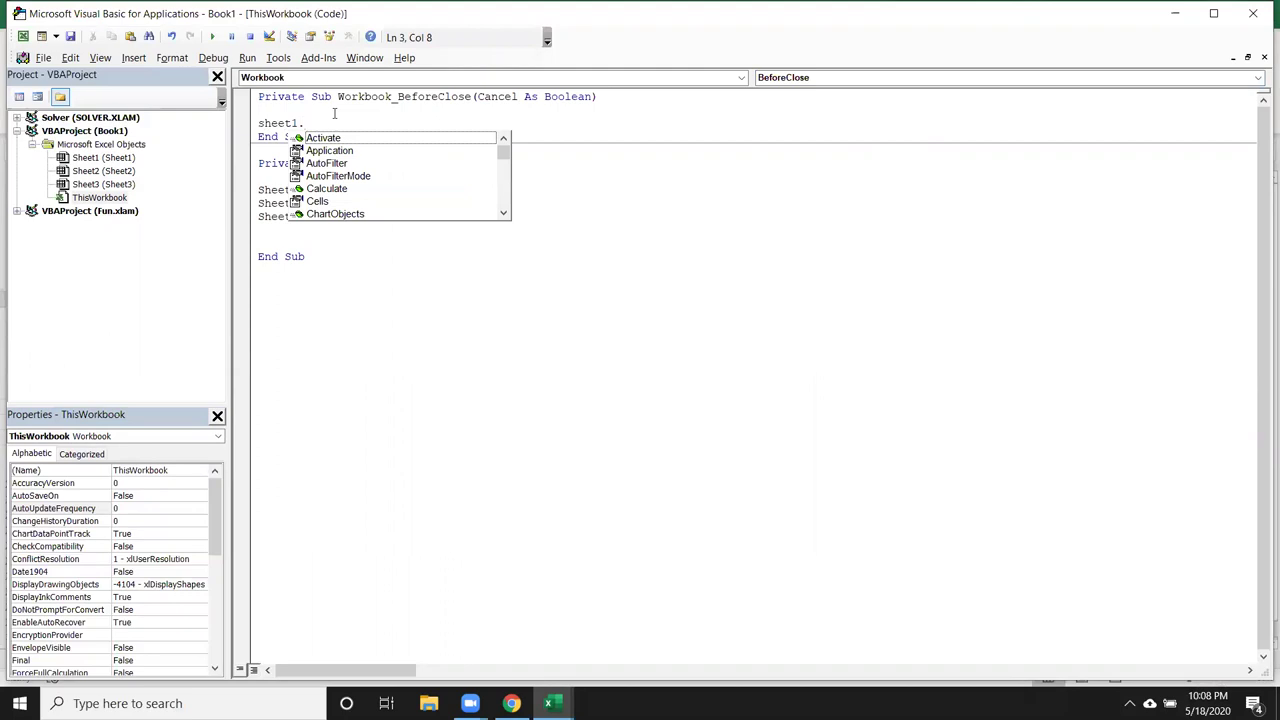
{"action": "type", "text": "v"}
{"action": "key", "text": "Tab"}
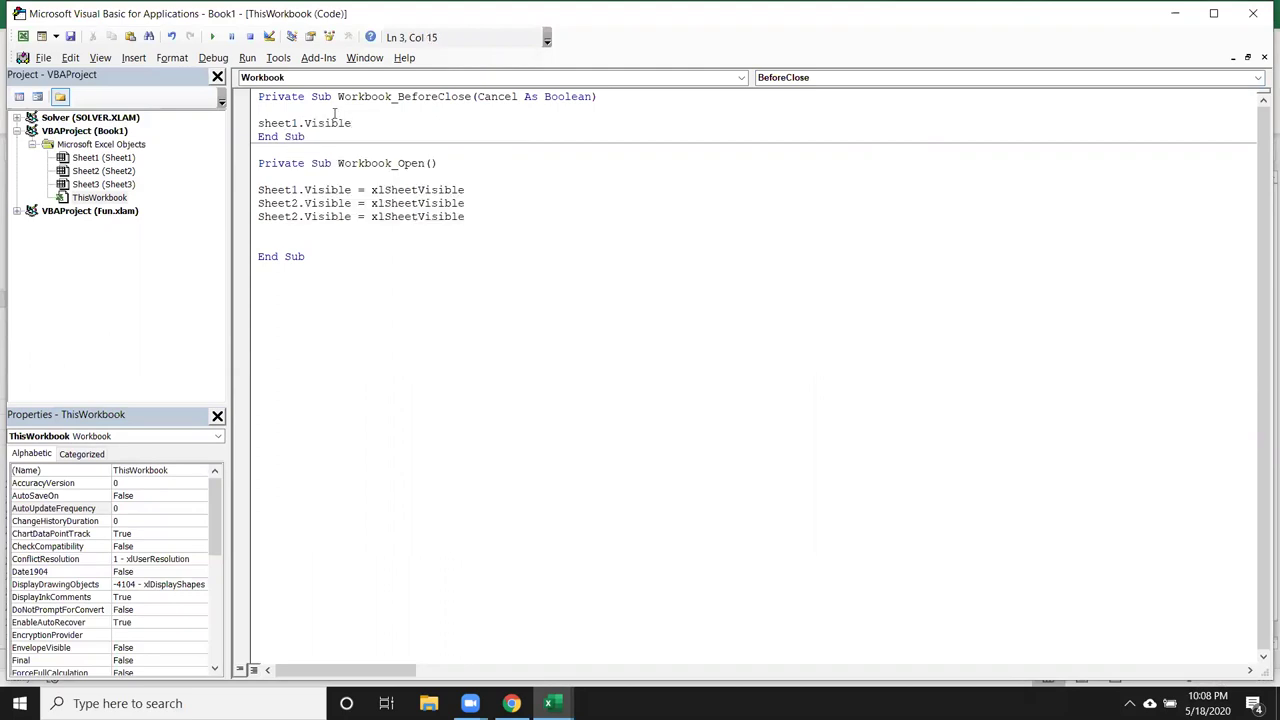
{"action": "type", "text": "="}
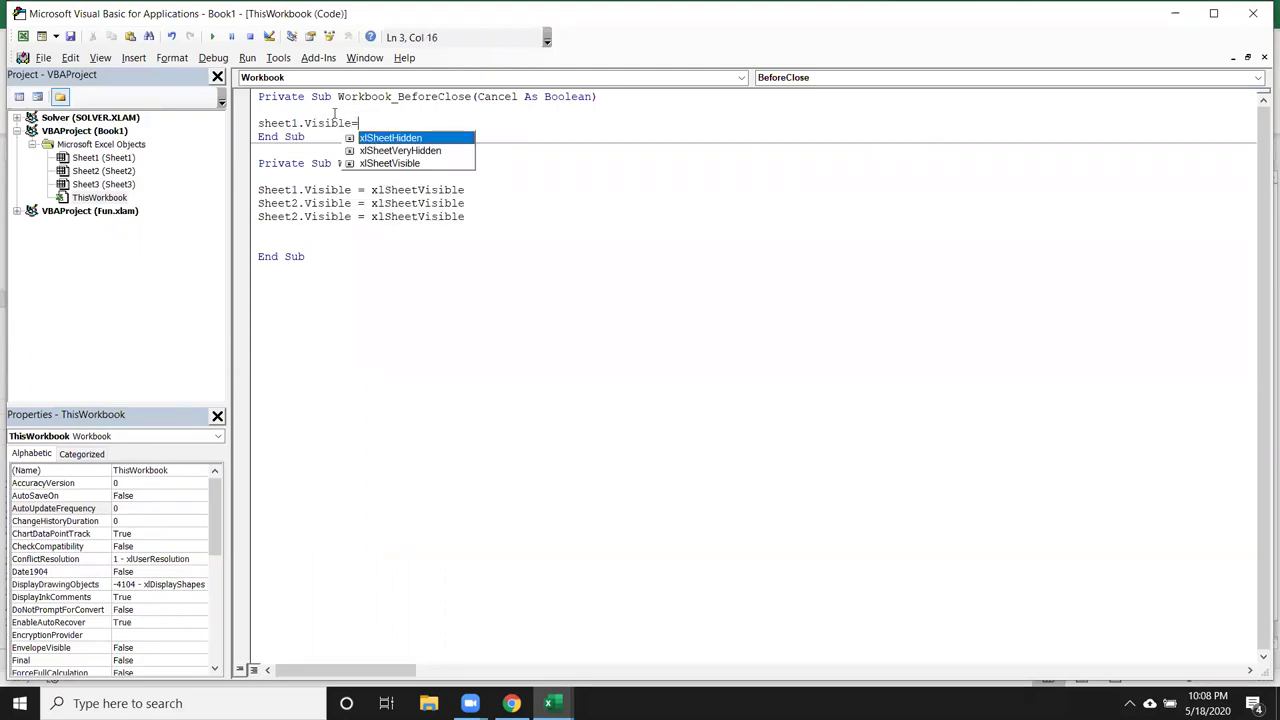
{"action": "key", "text": "Down"}
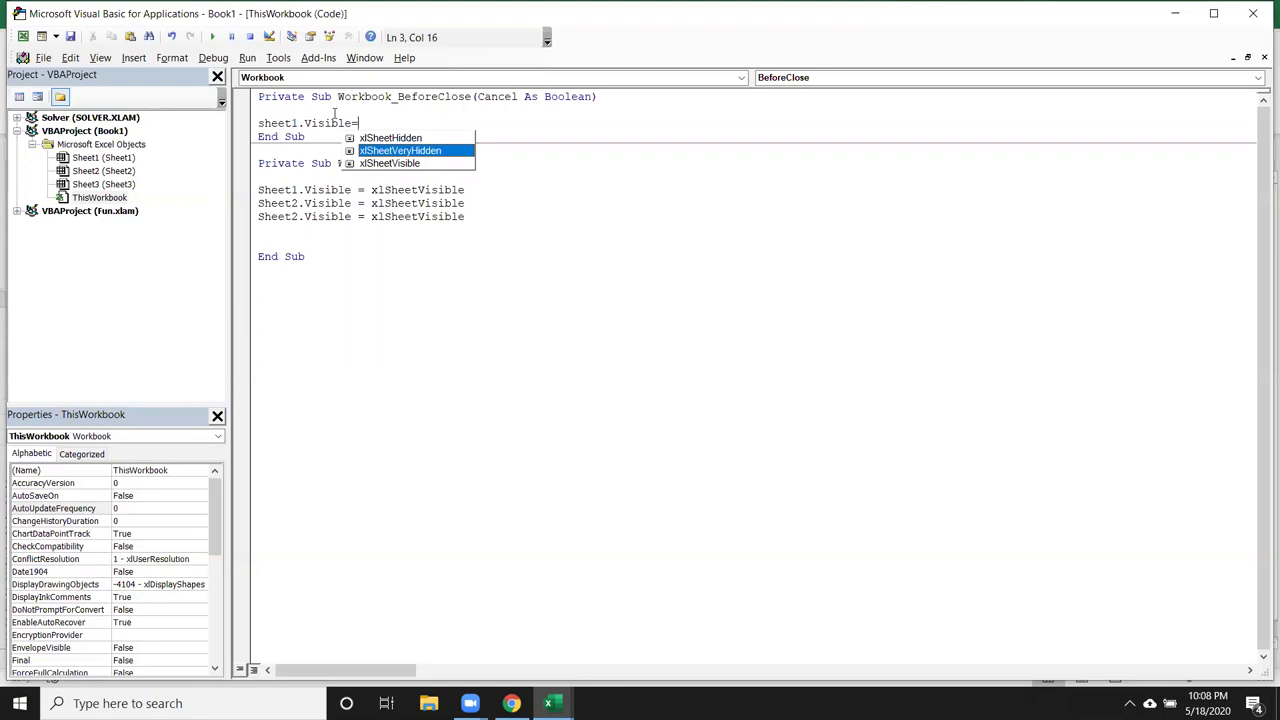
{"action": "key", "text": "Up"}
{"action": "key", "text": "Down"}
{"action": "key", "text": "Down"}
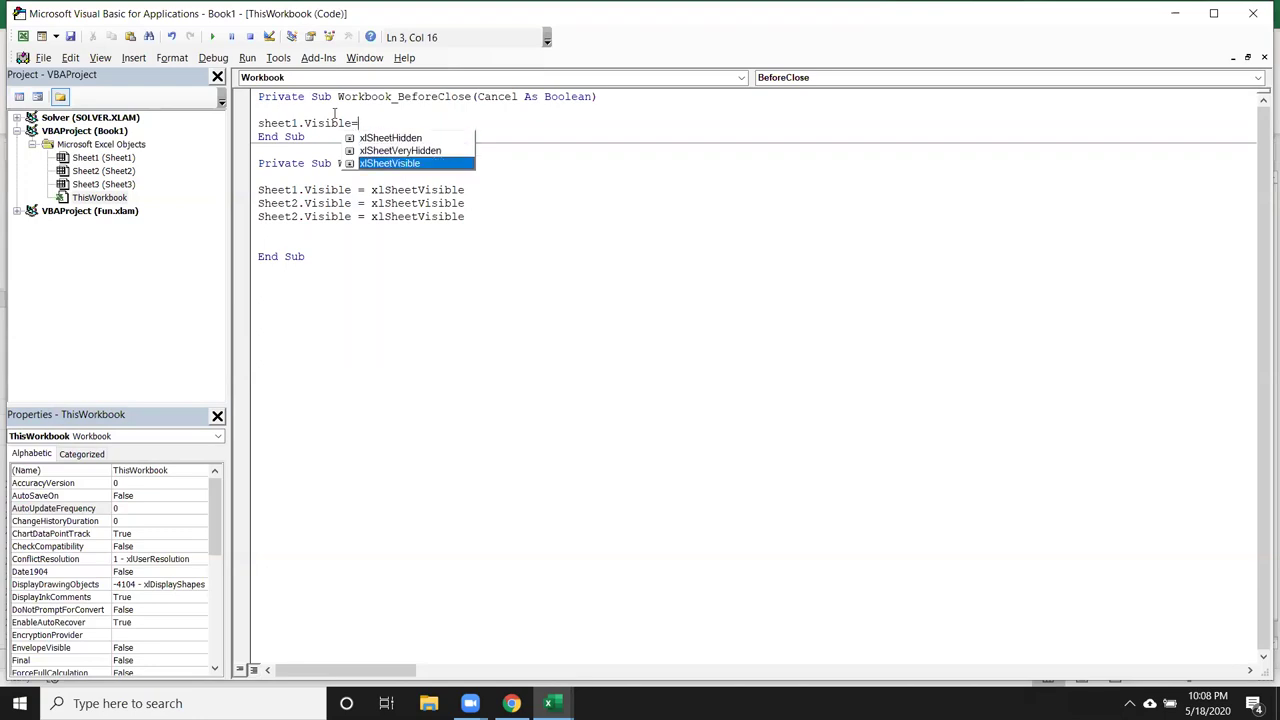
{"action": "key", "text": "Up"}
{"action": "key", "text": "Up"}
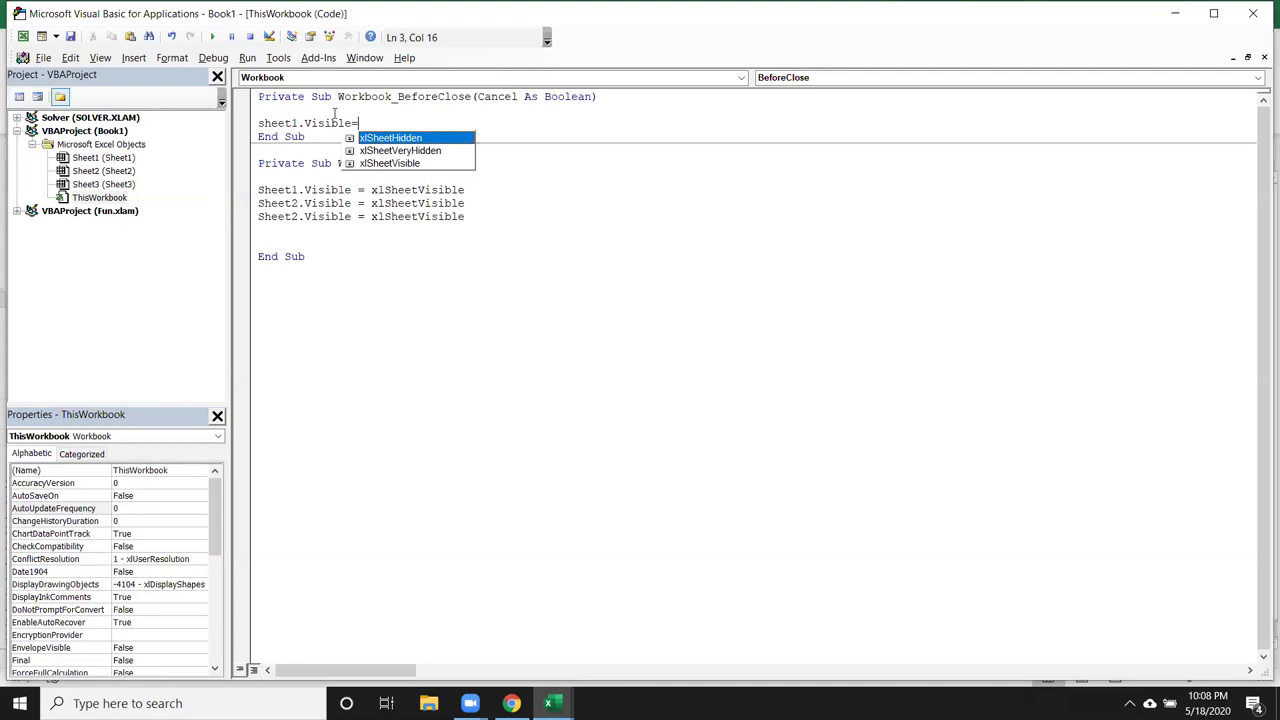
{"action": "key", "text": "Down"}
{"action": "key", "text": "Tab"}
{"action": "key", "text": "ctrl+z"}
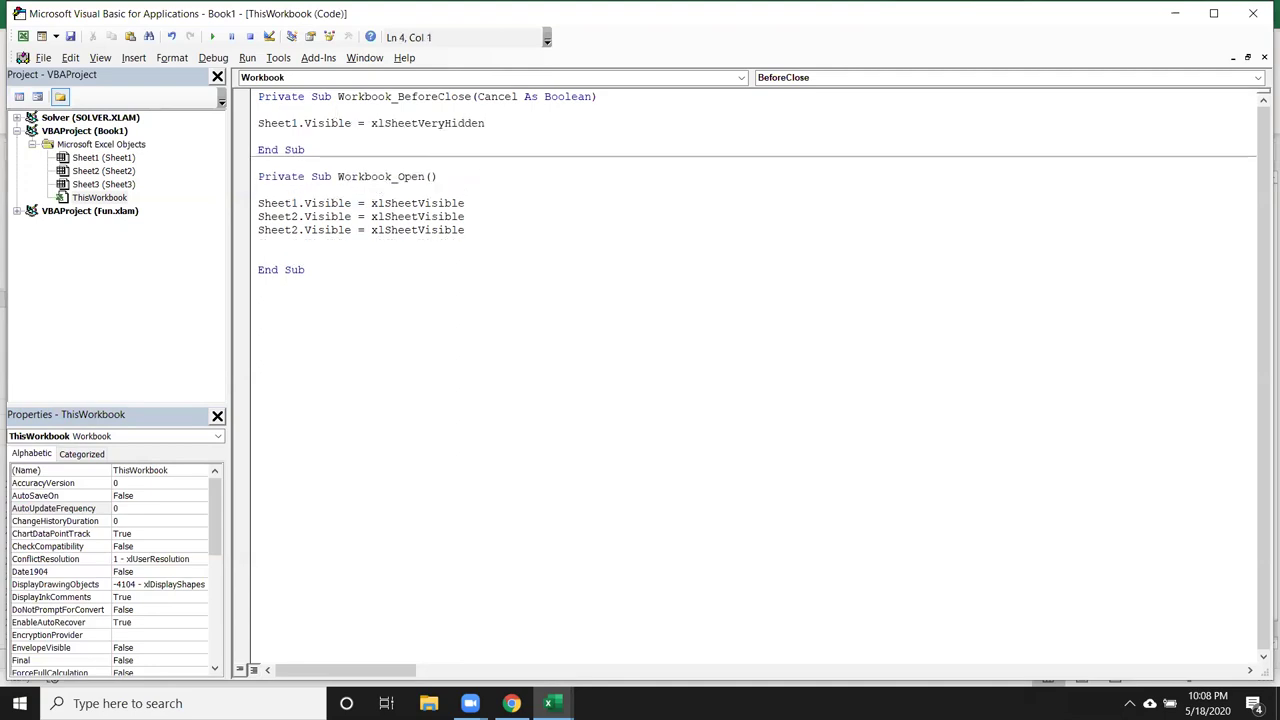
Duplicate the Sheet1 very hidden line and remove the 1 from the copy's sheet name.
{"action": "key", "text": "Up"}
{"action": "key", "text": "shift+Down"}
{"action": "key", "text": "ctrl+c"}
{"action": "key", "text": "ctrl+v"}
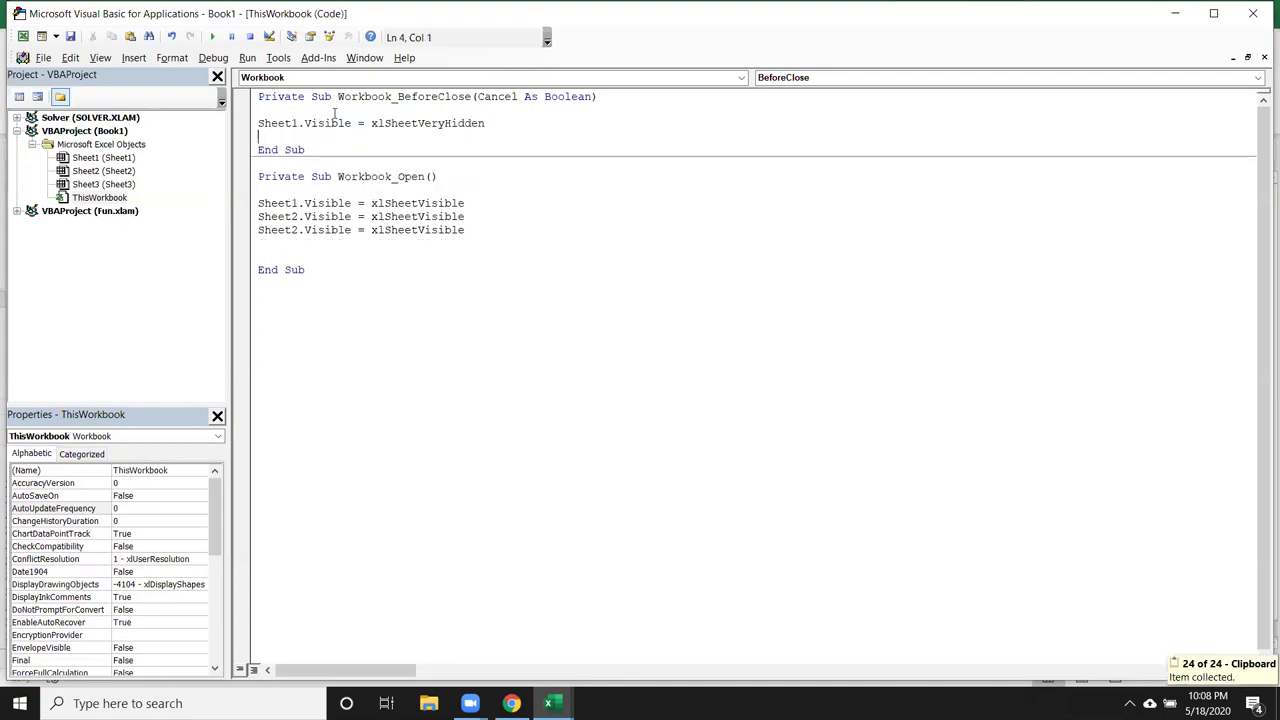
{"action": "key", "text": "ctrl+v"}
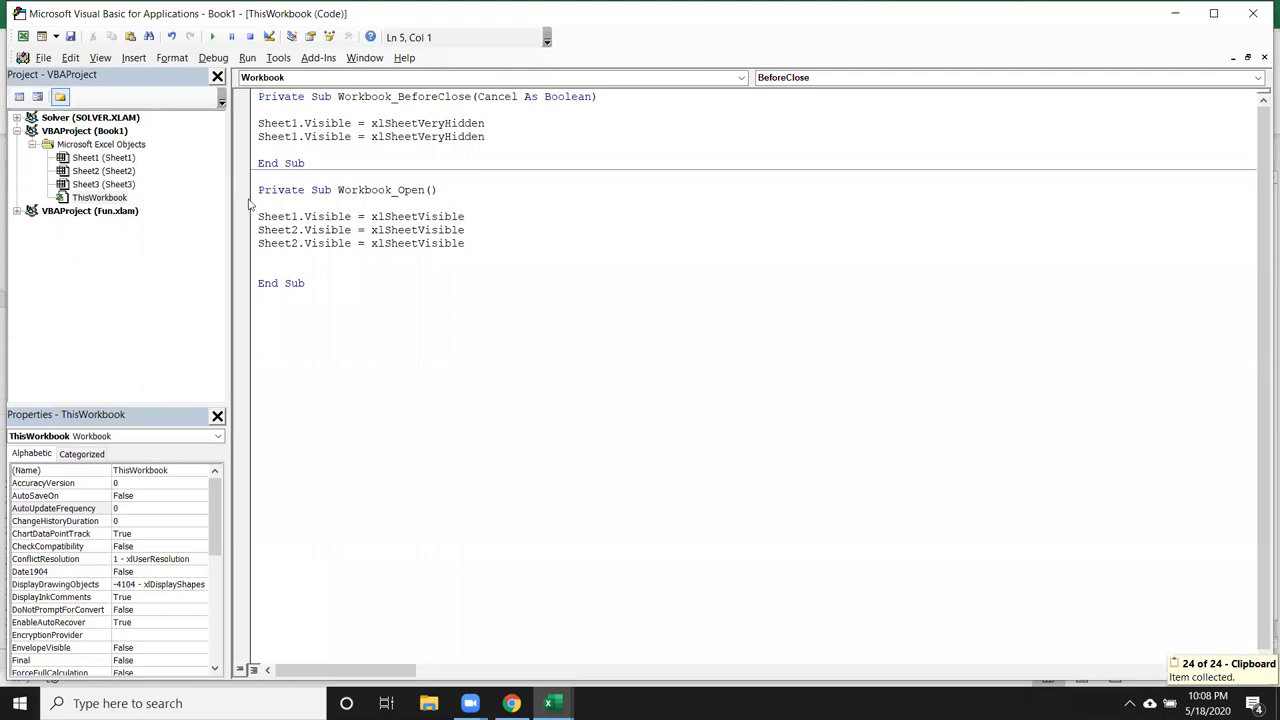
{"action": "left_click", "coordinate": [297, 137]}
{"action": "key", "text": "BackSpace"}
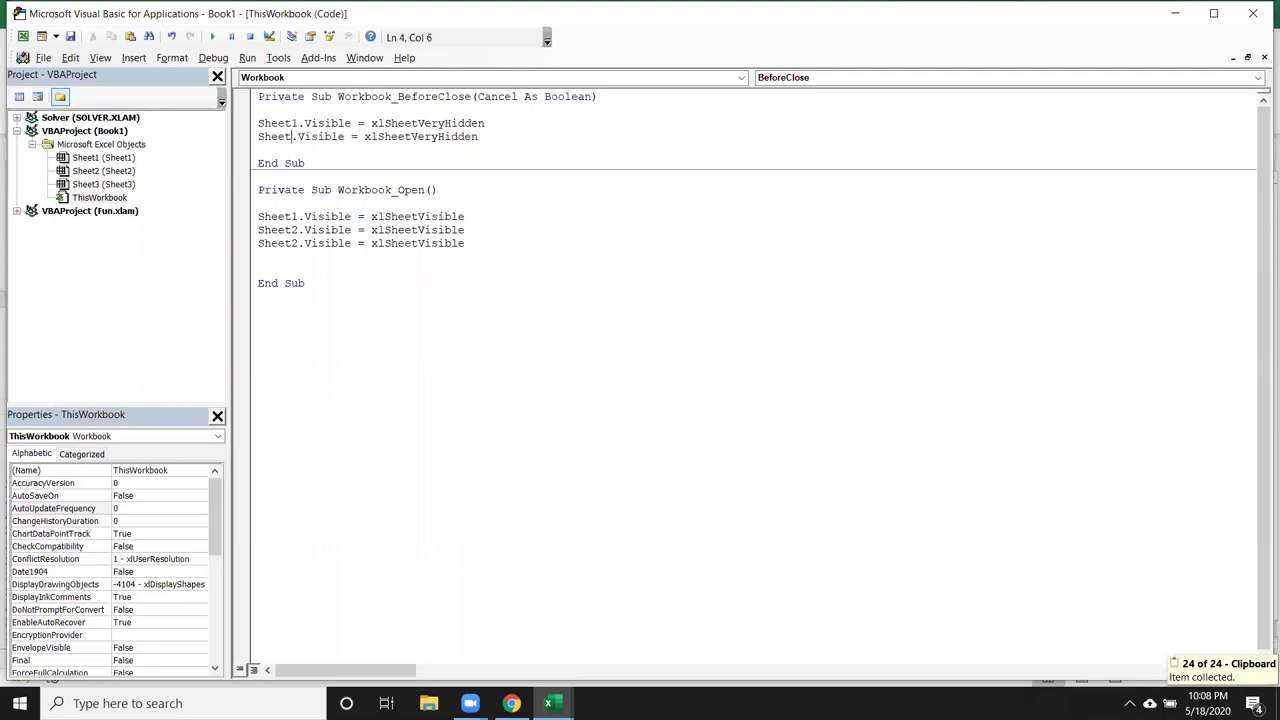
Complete the copy as Sheet2.Visible = xlSheetVeryHidden and compare it with the Workbook_Open lines.
{"action": "type", "text": "2"}
{"action": "left_click", "coordinate": [321, 153]}
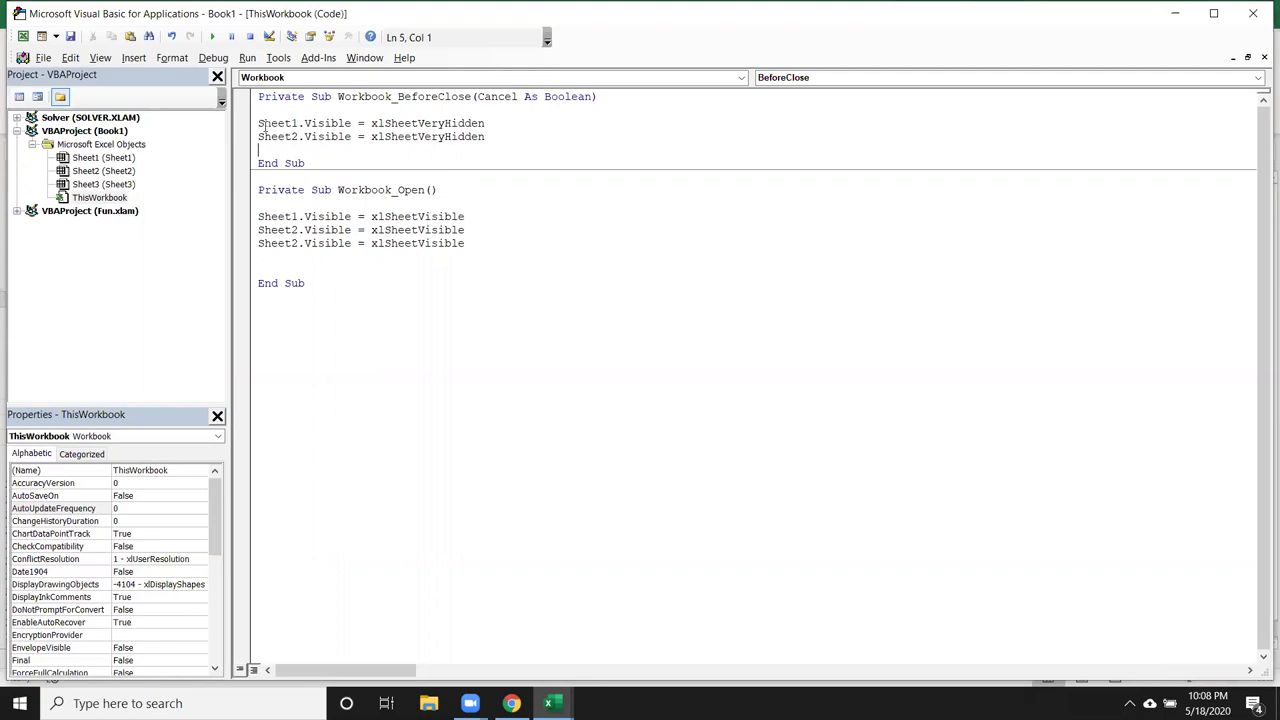
{"action": "left_click_drag", "start_coordinate": [259, 124], "coordinate": [270, 147]}
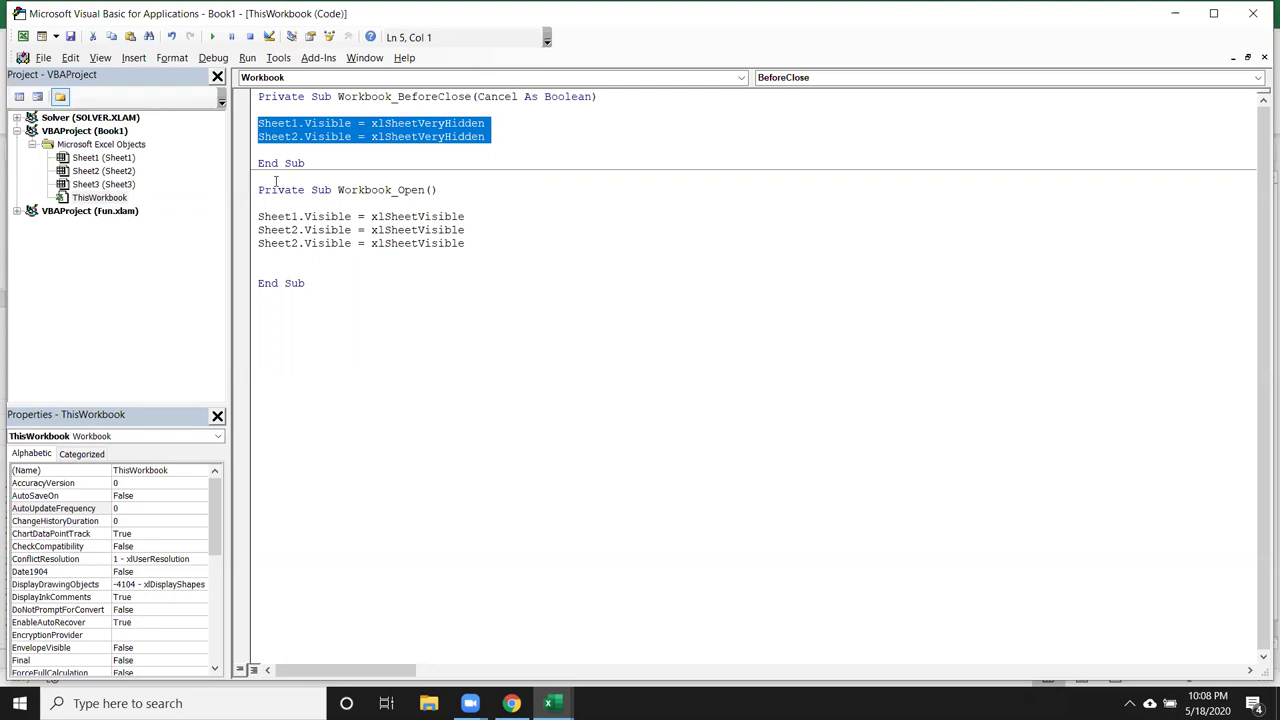
{"action": "left_click_drag", "start_coordinate": [259, 216], "coordinate": [313, 253]}
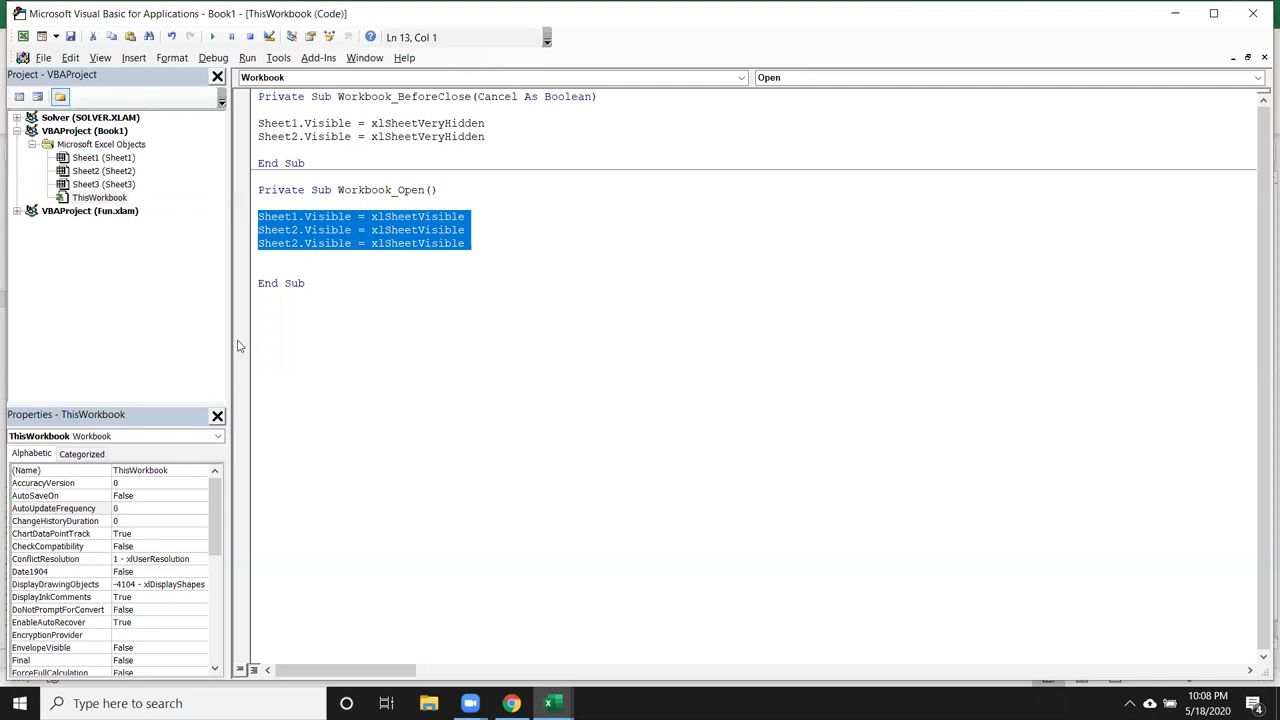
Copy the Sheet2 very hidden line below and change the copy to Sheet3.
{"action": "left_click_drag", "start_coordinate": [258, 140], "coordinate": [266, 151]}
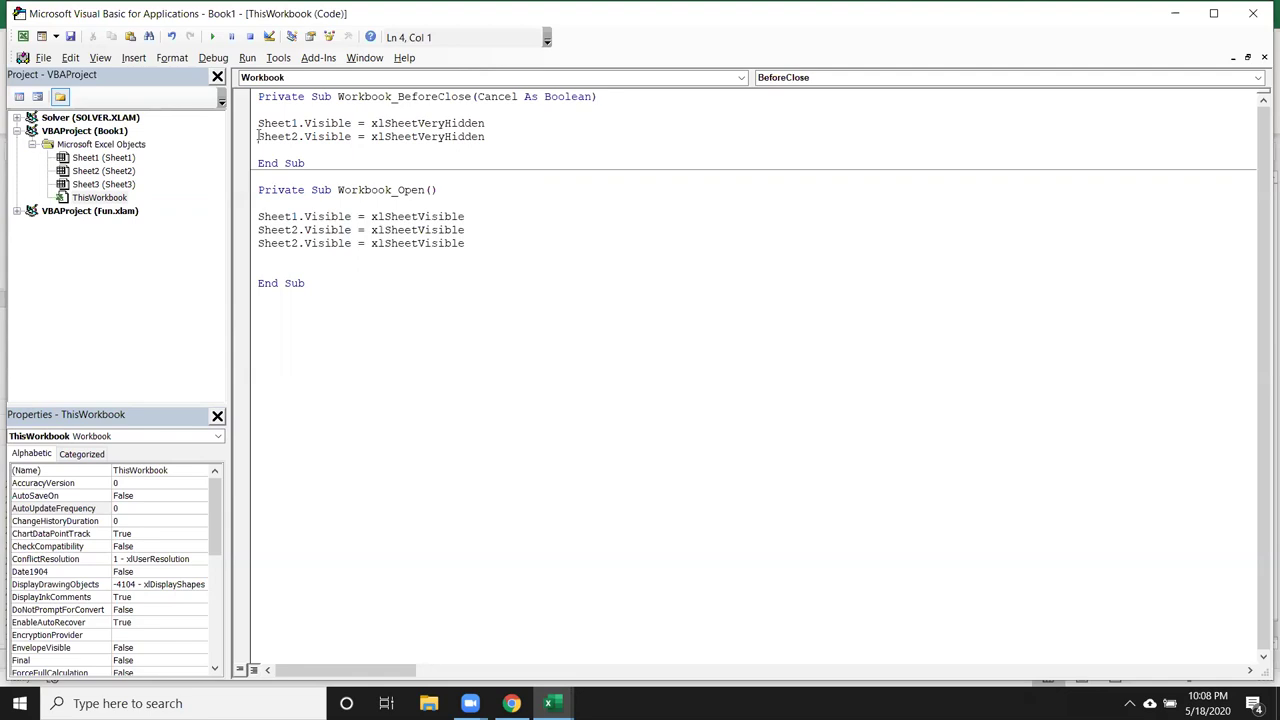
{"action": "key", "text": "ctrl+c"}
{"action": "left_click", "coordinate": [271, 149]}
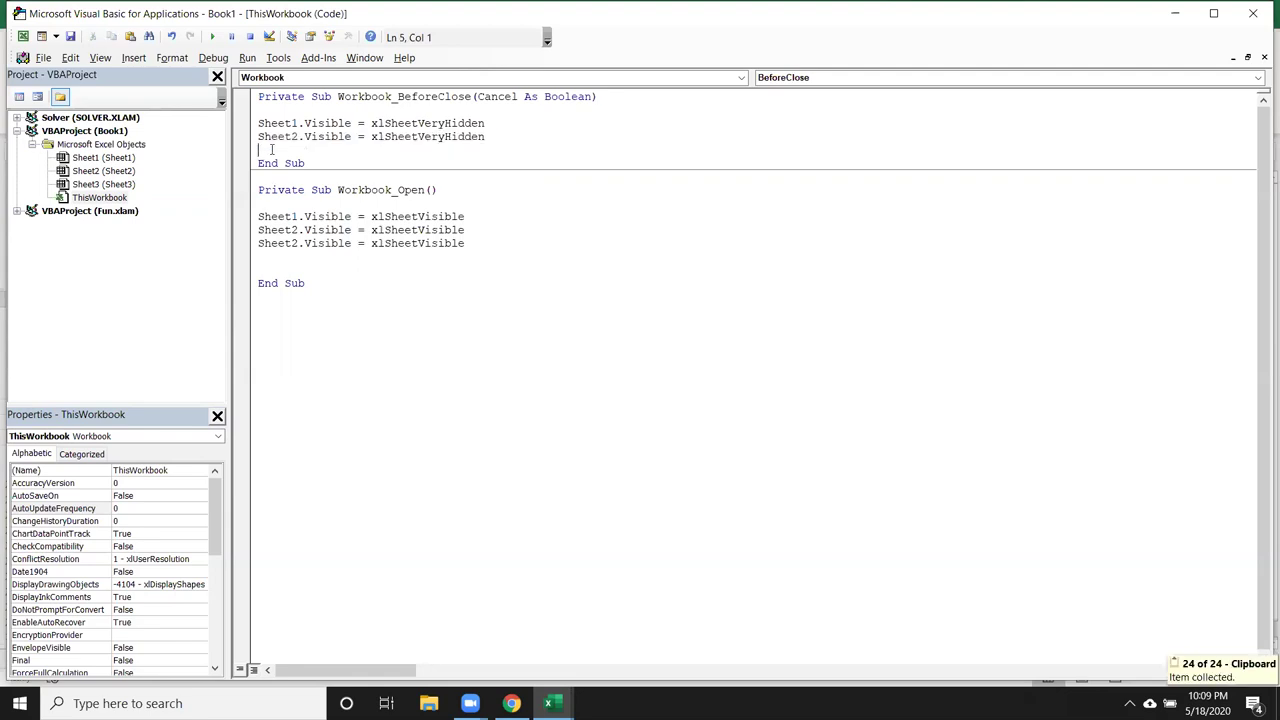
{"action": "key", "text": "ctrl+v"}
{"action": "left_click", "coordinate": [291, 150]}
{"action": "type", "text": "3"}
{"action": "key", "text": "Delete"}
Add a blank line before End Sub, review both procedures, and return to Excel with Alt+F11.
{"action": "left_click", "coordinate": [354, 178]}
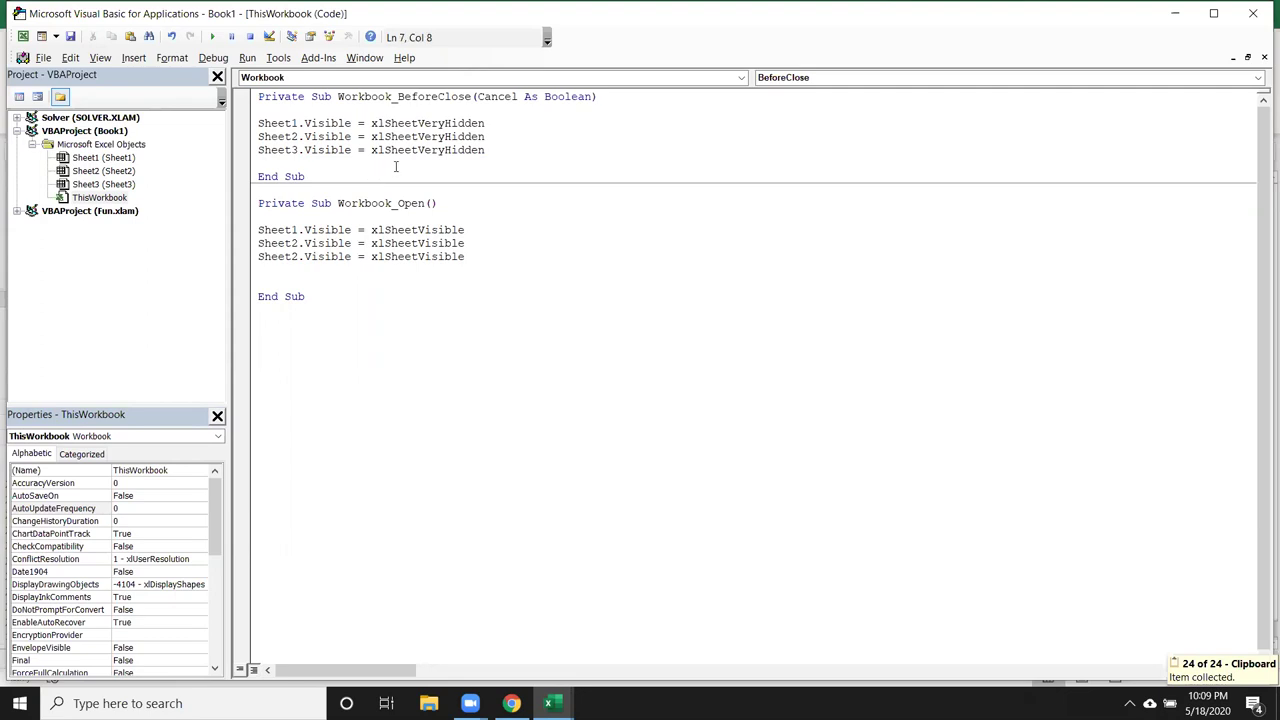
{"action": "left_click", "coordinate": [336, 160]}
{"action": "key", "text": "Return"}
{"action": "key", "text": "Up"}
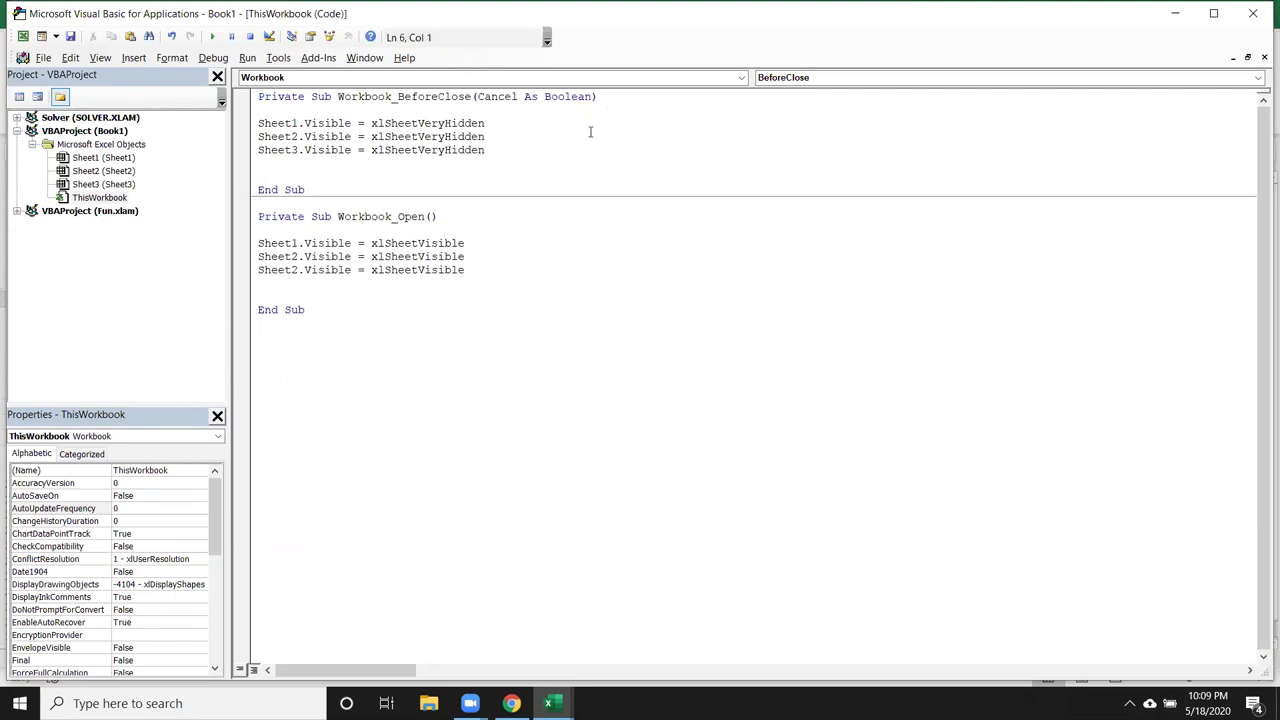
{"action": "left_click_drag", "start_coordinate": [503, 164], "coordinate": [261, 113]}
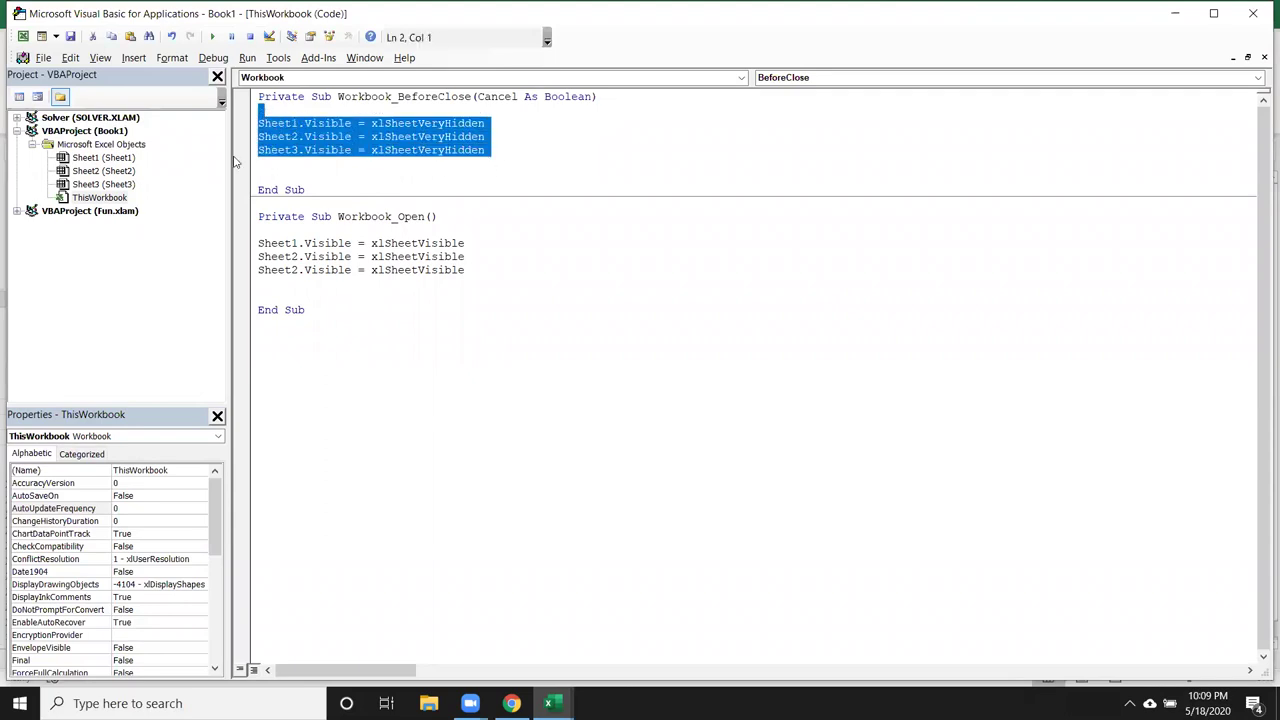
{"action": "left_click_drag", "start_coordinate": [258, 243], "coordinate": [290, 283]}
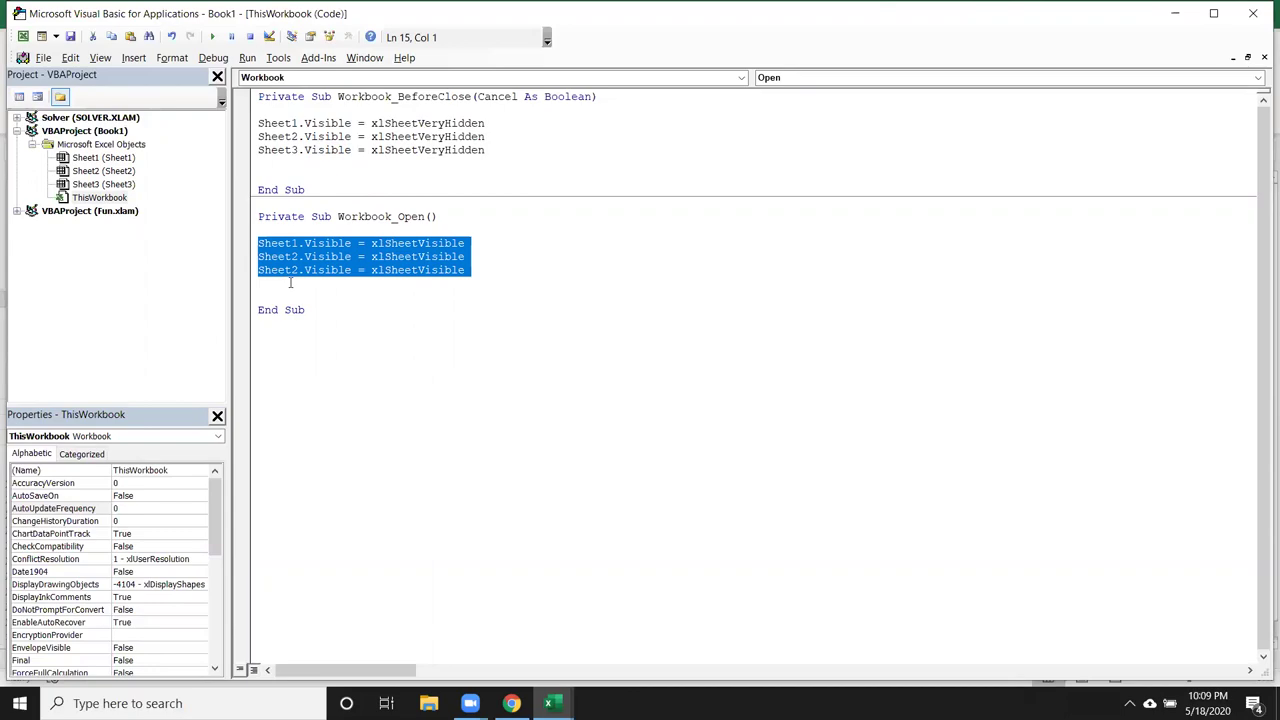
{"action": "key", "text": "alt+F11"}
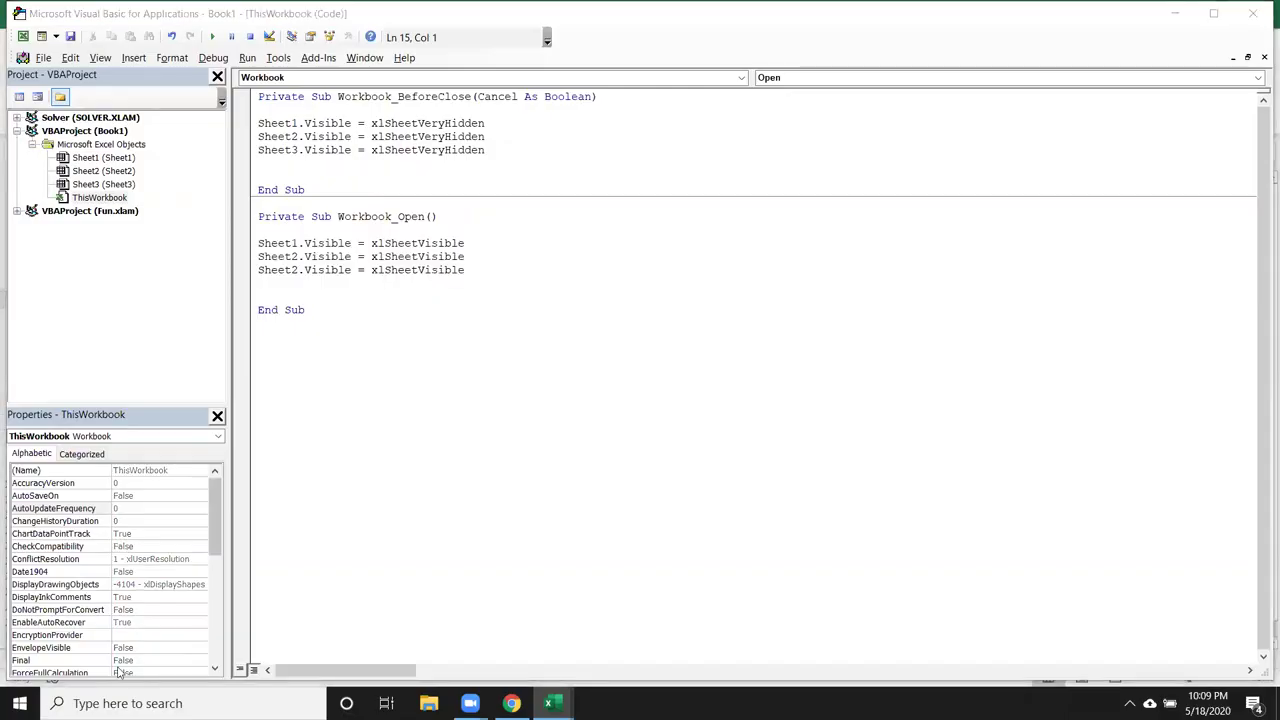
Hide Sheet2, unhide it again from Sheet3's tab menu, then open Macro Security.
{"action": "right_click", "coordinate": [99, 659]}
{"action": "left_click", "coordinate": [143, 598]}
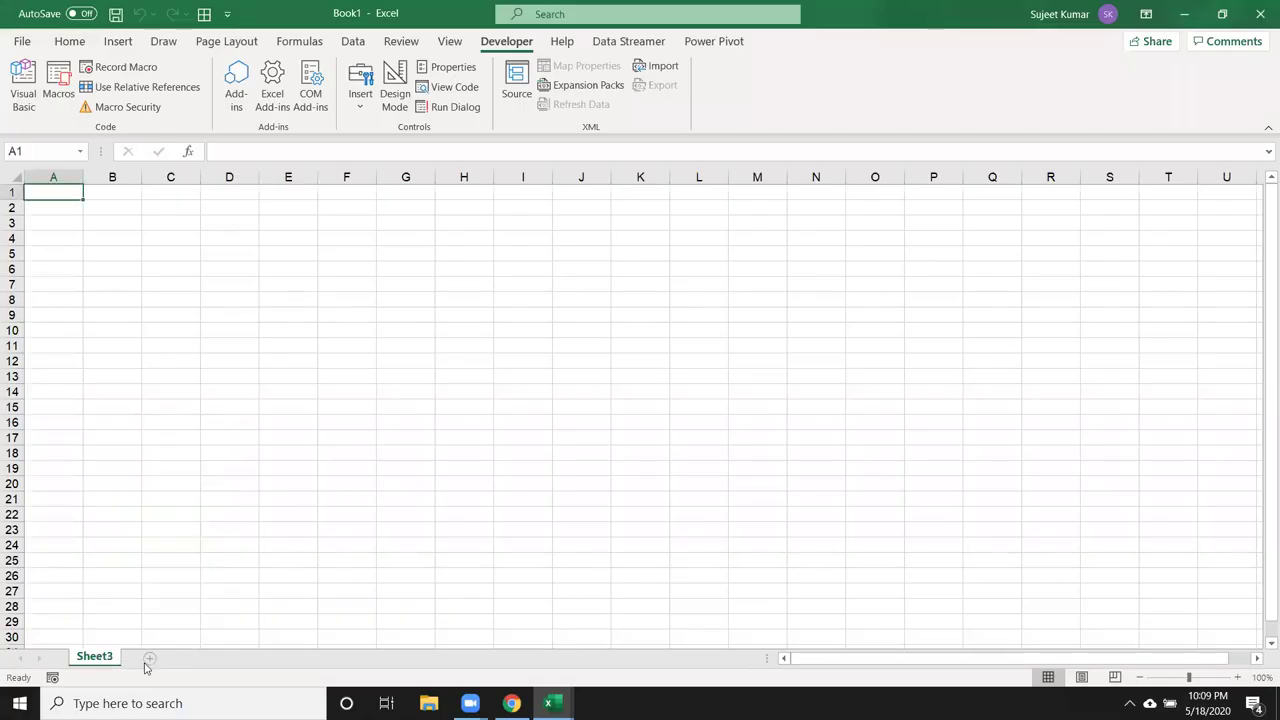
{"action": "right_click", "coordinate": [109, 660]}
{"action": "left_click", "coordinate": [155, 621]}
{"action": "left_click", "coordinate": [175, 666]}
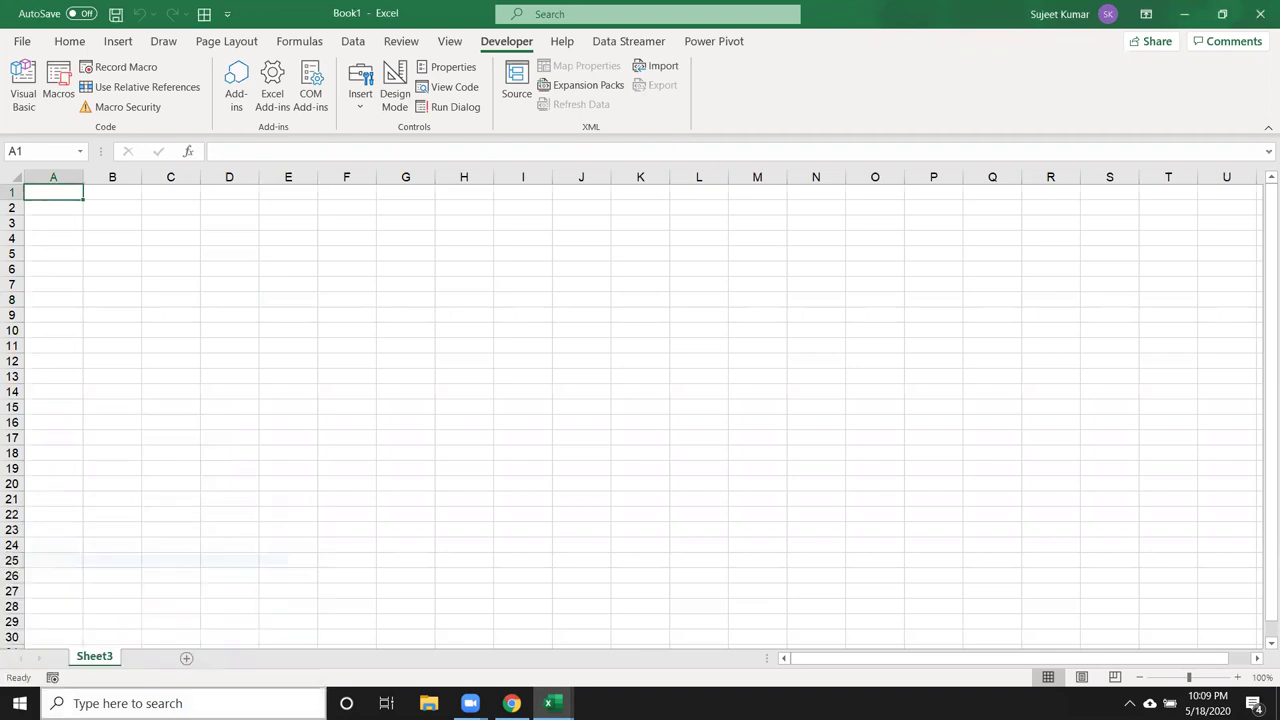
{"action": "left_click", "coordinate": [288, 300]}
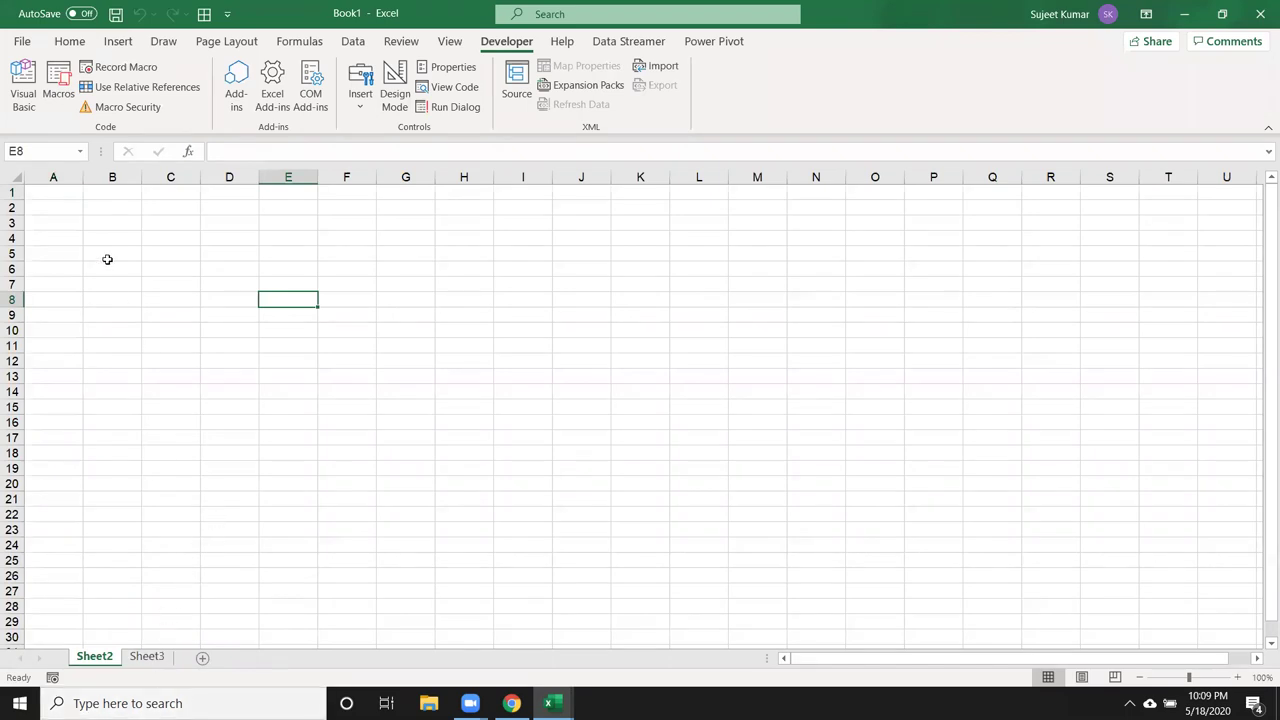
{"action": "left_click", "coordinate": [118, 106]}
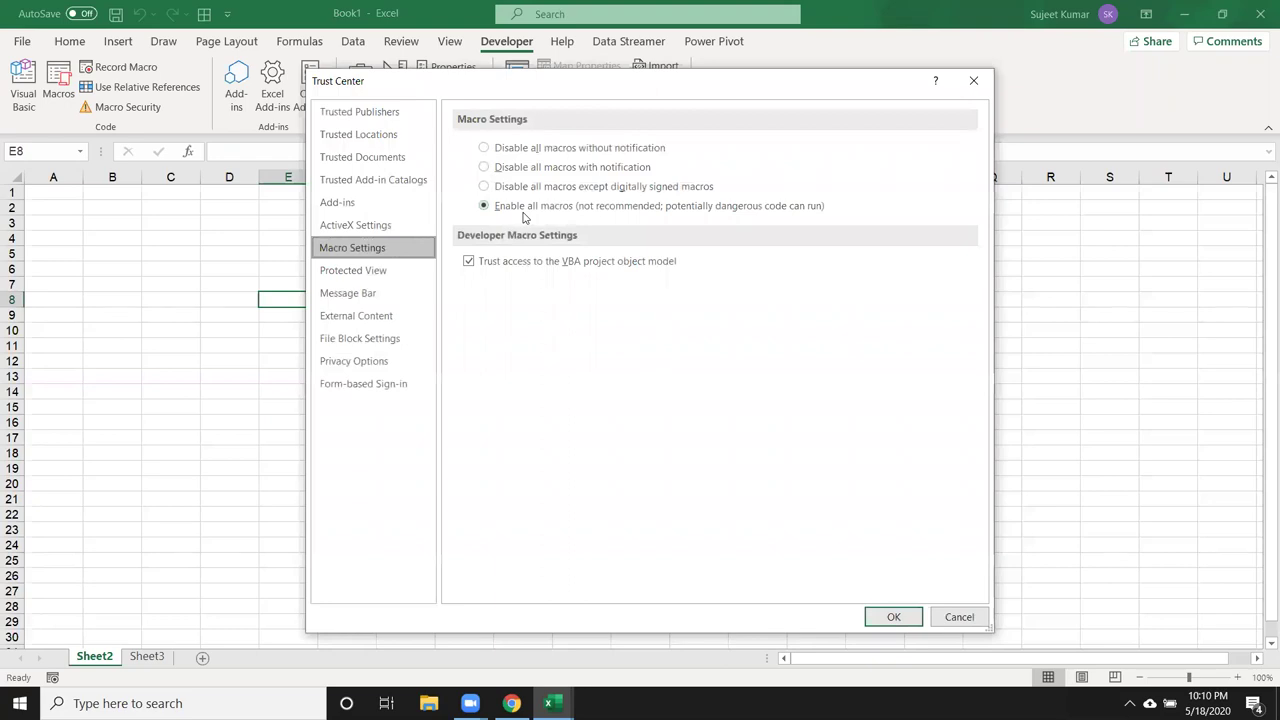
Close the Trust Center after confirming all macros are enabled.
{"action": "left_click", "coordinate": [975, 82]}
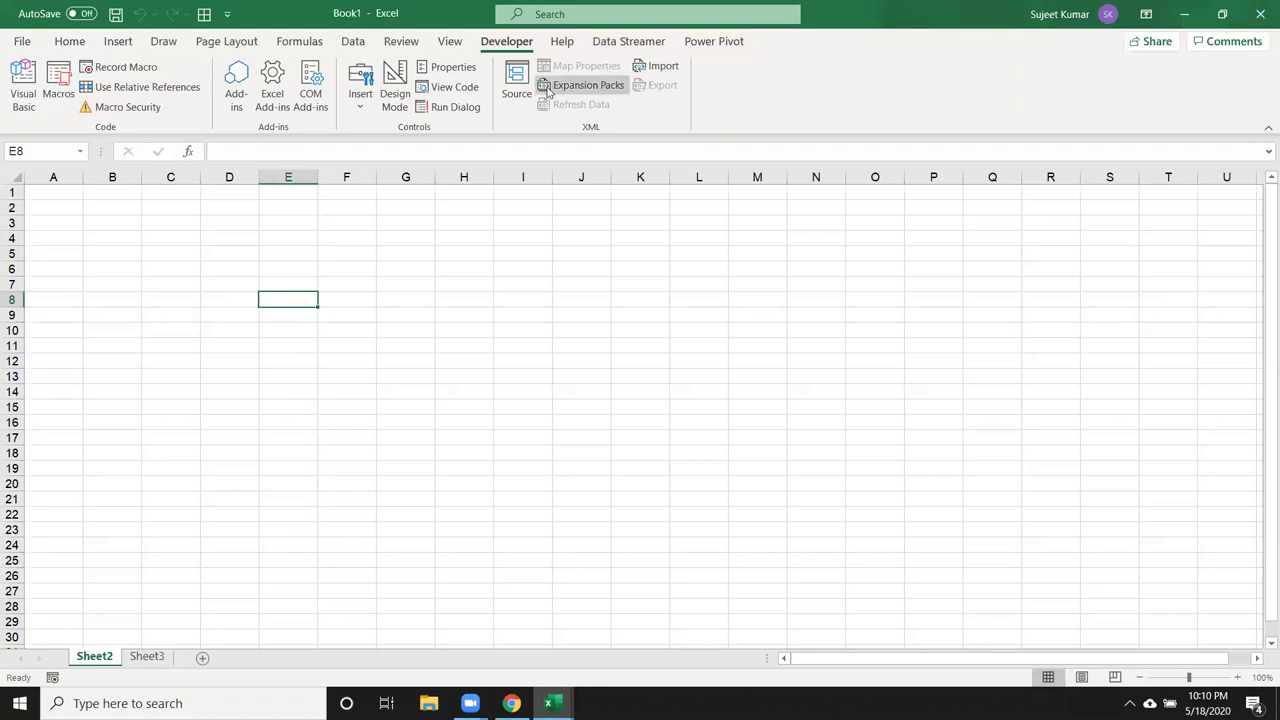
{"action": "left_click", "coordinate": [120, 107]}
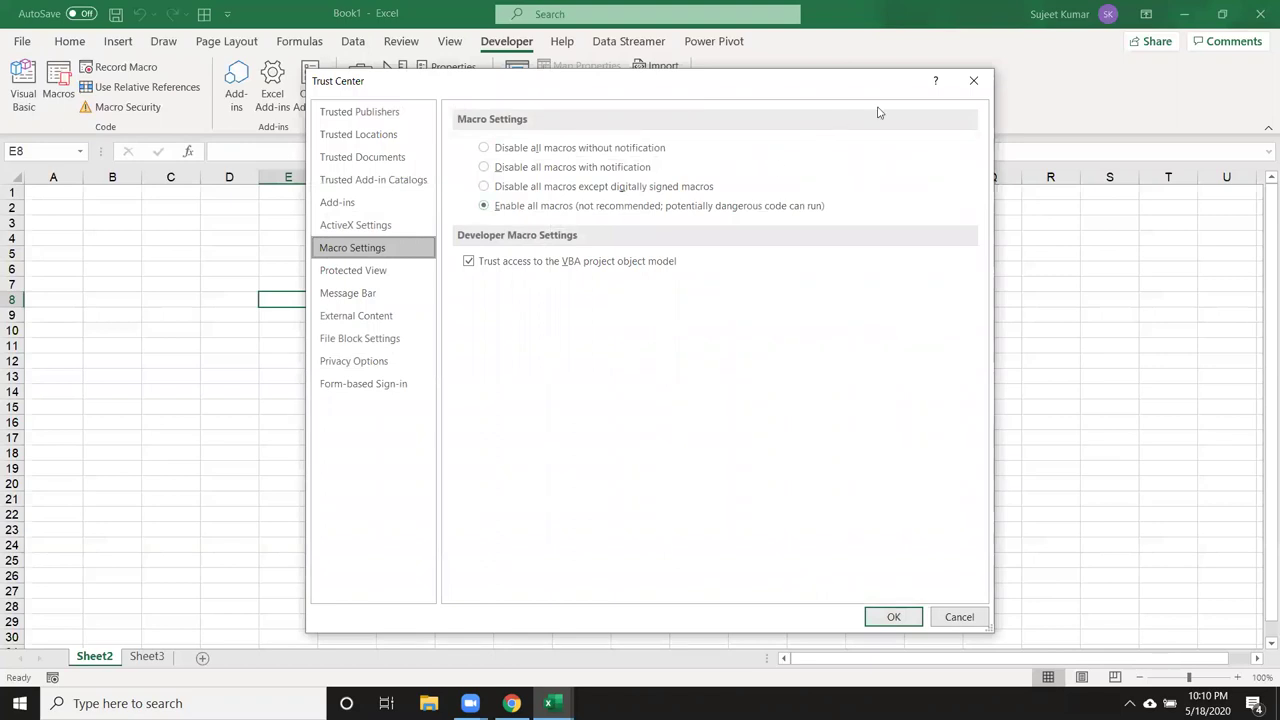
{"action": "left_click", "coordinate": [978, 90]}
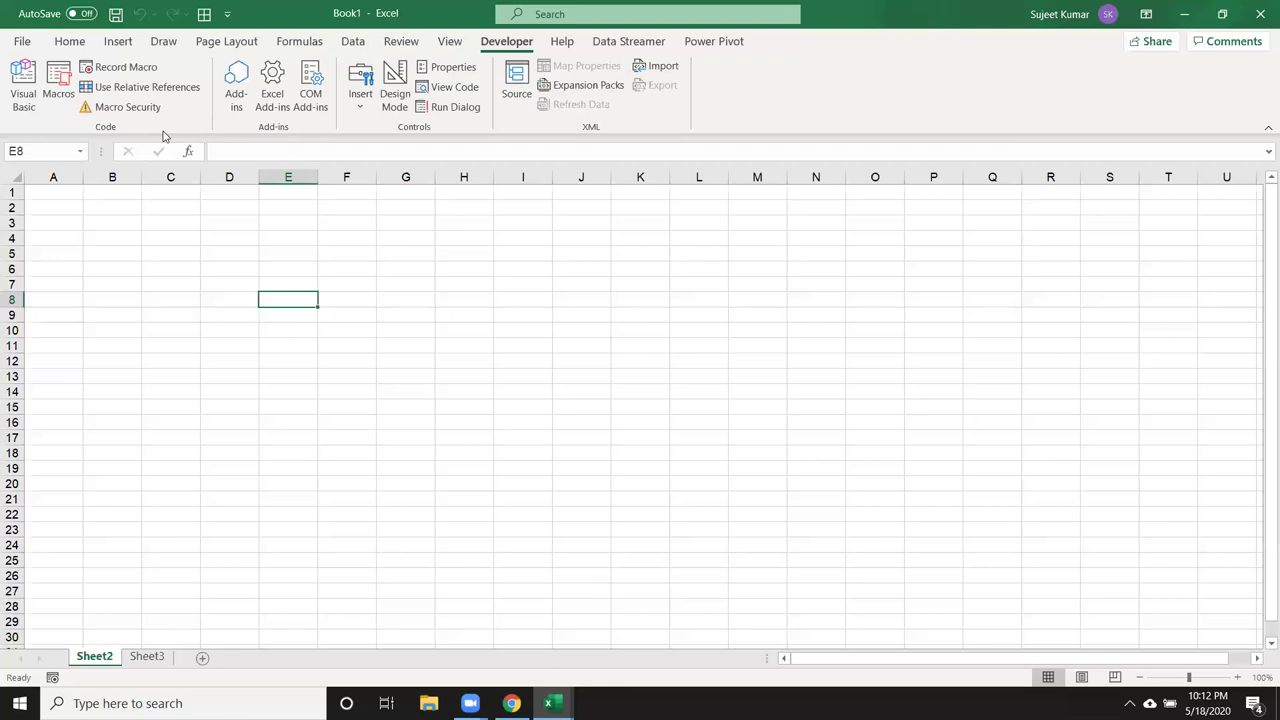
{"action": "left_click", "coordinate": [223, 217]}
{"action": "left_click", "coordinate": [251, 334]}
{"action": "left_click", "coordinate": [245, 376]}
{"action": "left_click", "coordinate": [454, 496]}
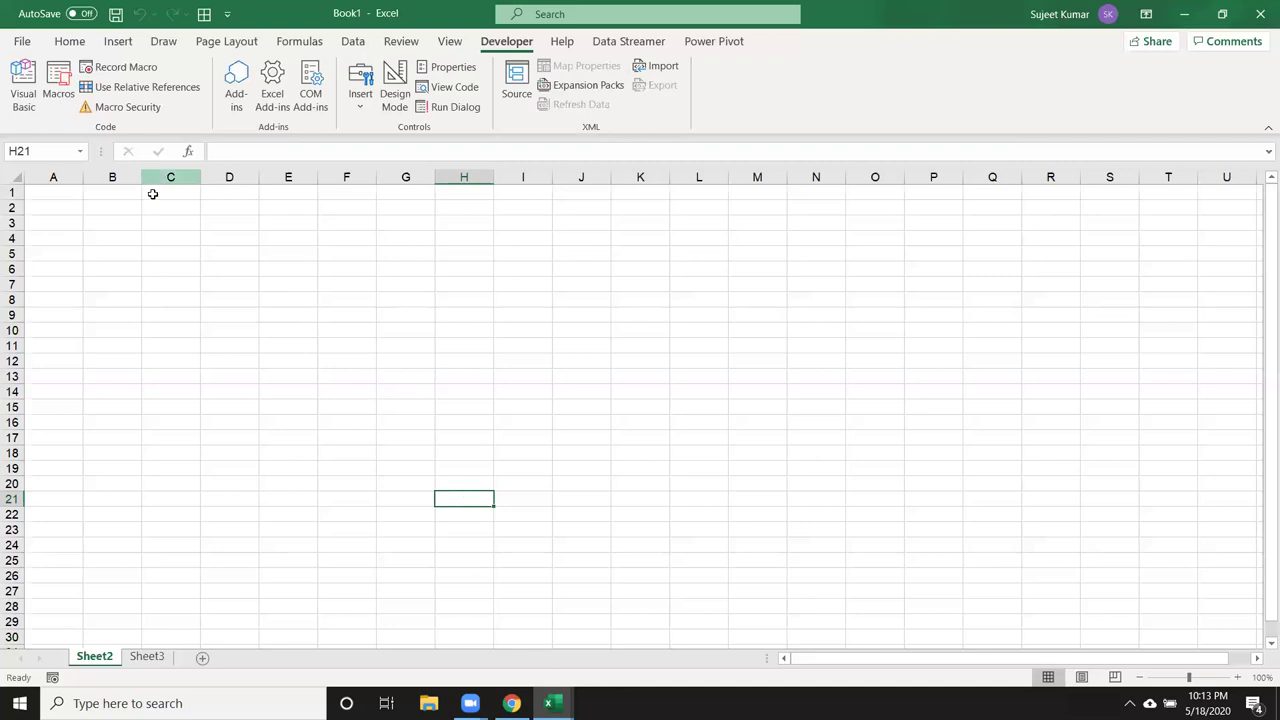
{"action": "left_click_drag", "start_coordinate": [90, 240], "coordinate": [91, 517]}
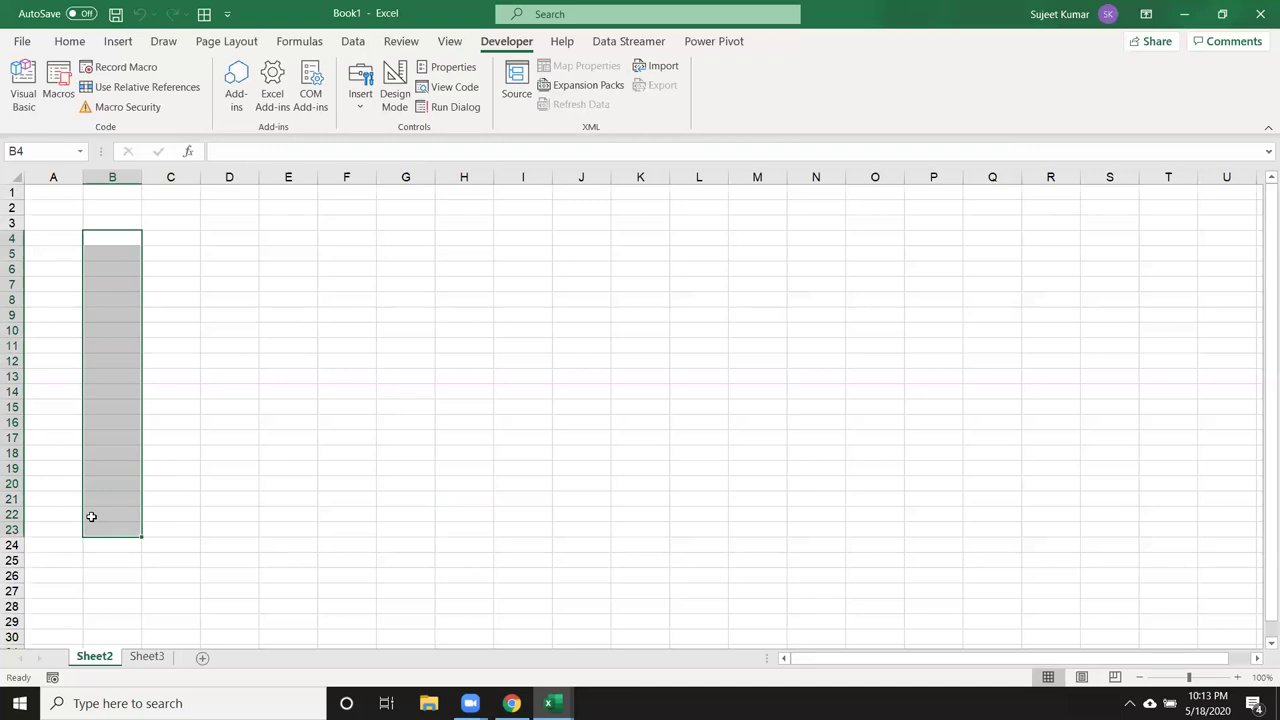
{"action": "left_click", "coordinate": [115, 210]}
{"action": "mouse_move", "coordinate": [116, 241]}
{"action": "left_mouse_down"}
{"action": "mouse_move", "coordinate": [128, 446]}
{"action": "mouse_move", "coordinate": [126, 430]}
{"action": "left_mouse_up"}
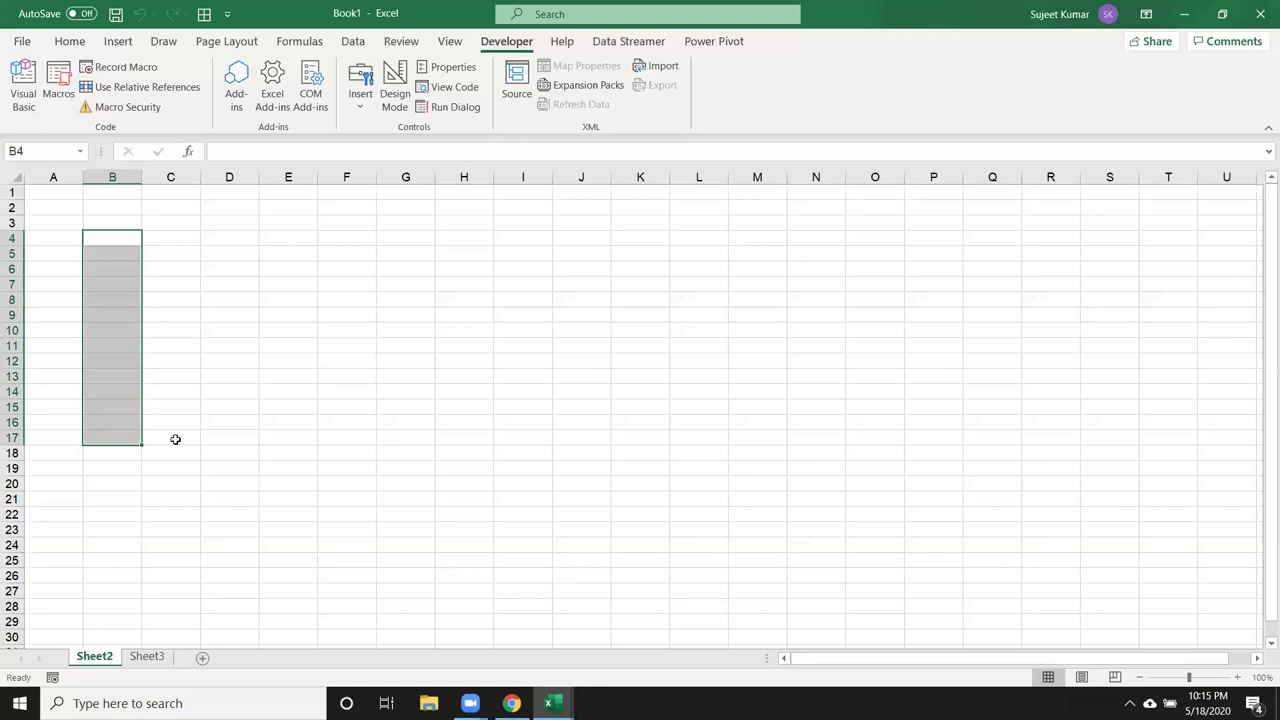
Adjust the macro security settings, then return to the worksheet with cell O4 selected.
{"action": "left_click", "coordinate": [219, 299]}
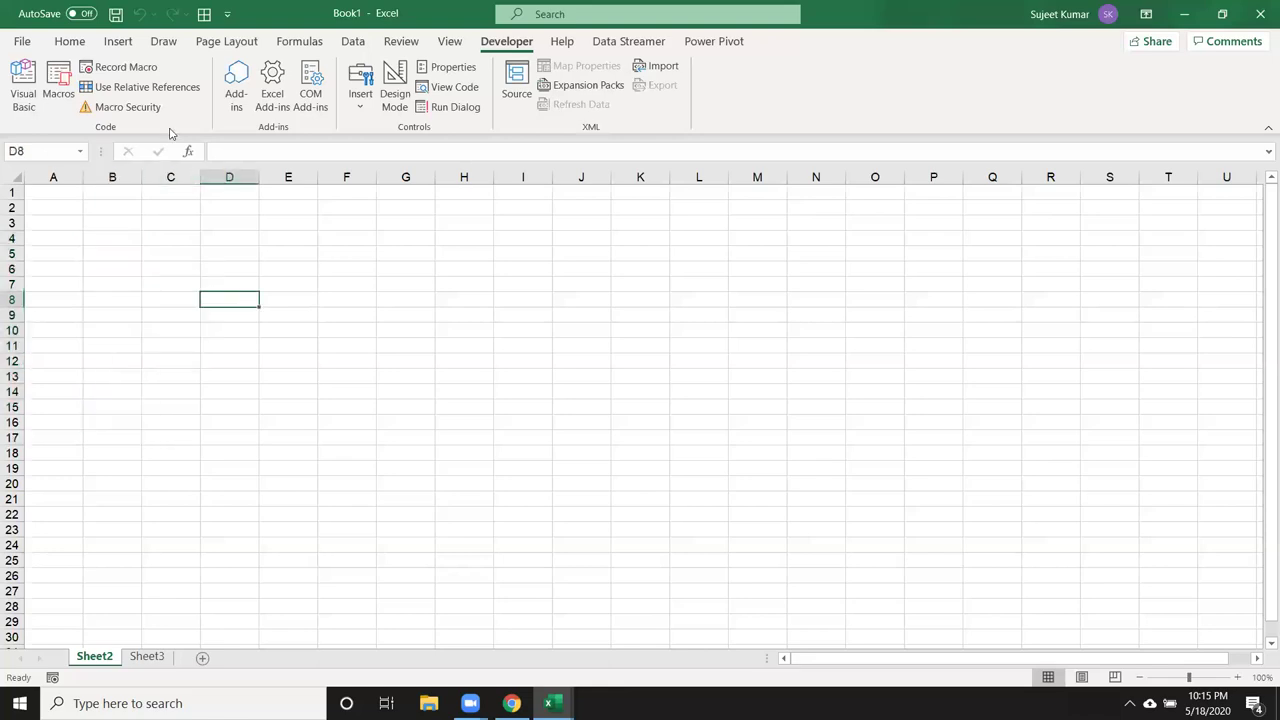
{"action": "left_click", "coordinate": [125, 107]}
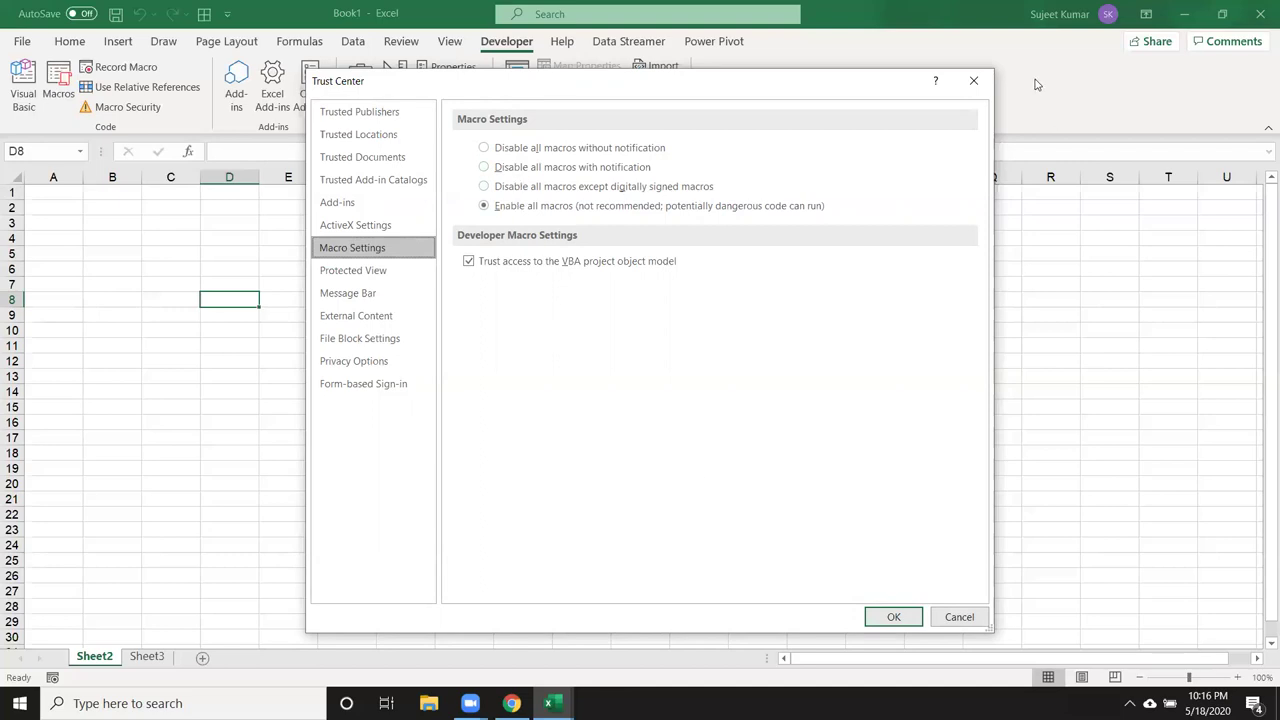
{"action": "left_click", "coordinate": [973, 80]}
{"action": "left_click", "coordinate": [850, 240]}
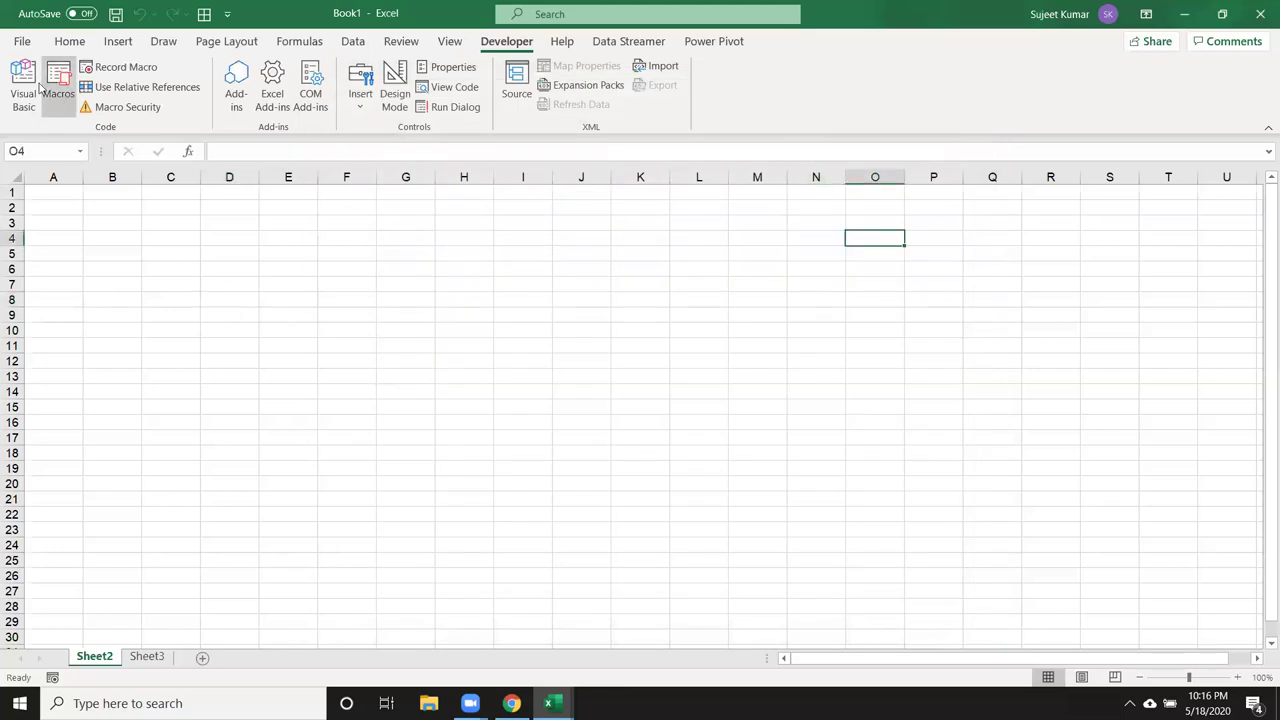
{"action": "left_click", "coordinate": [22, 44]}
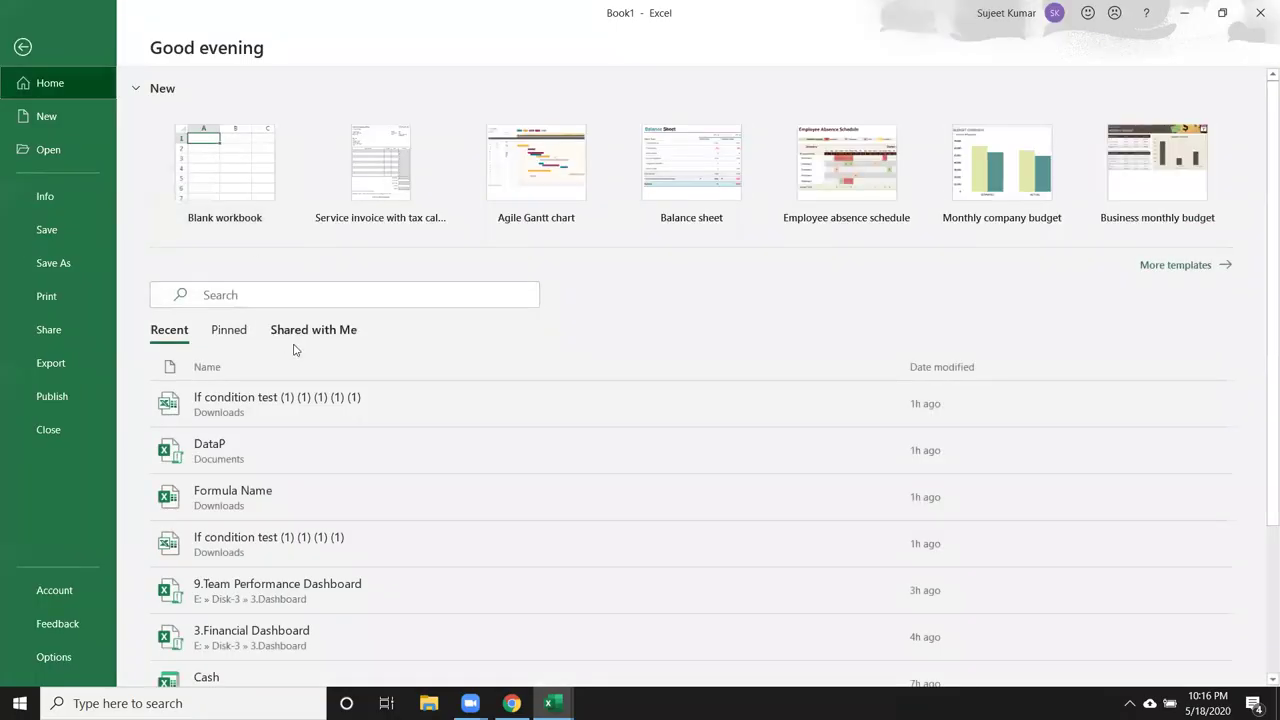
{"action": "left_click", "coordinate": [22, 47]}
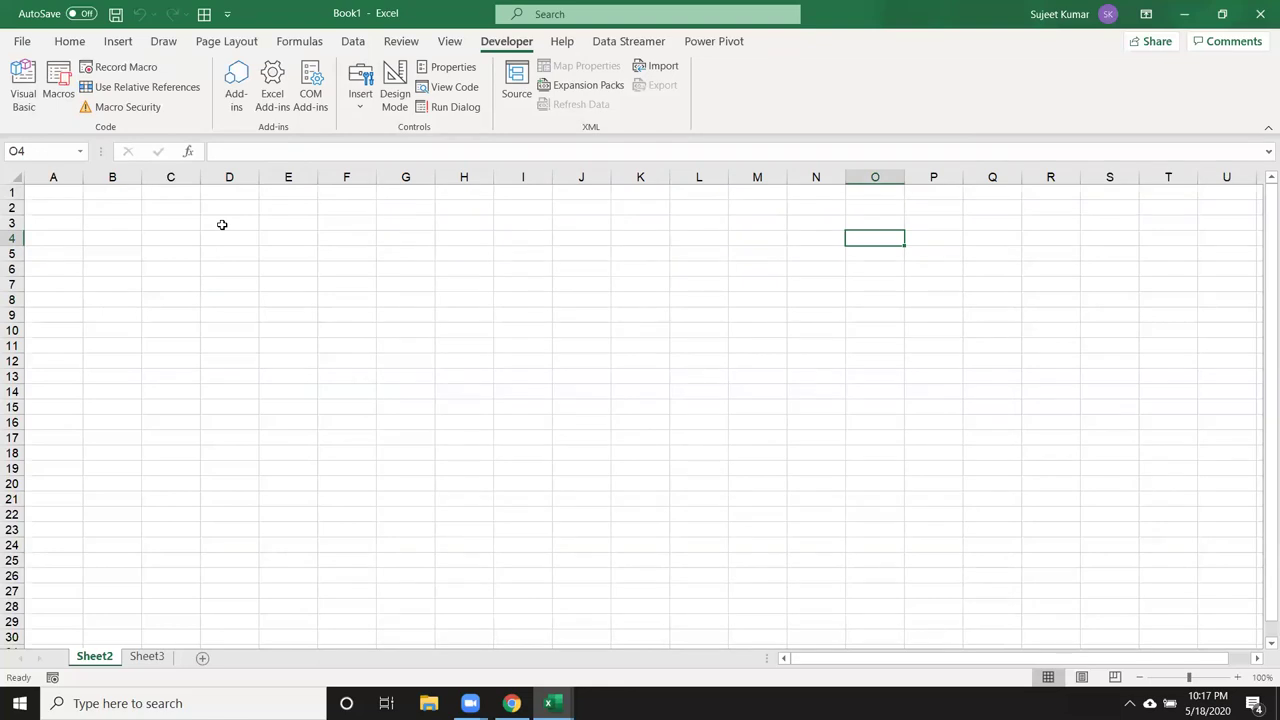
Glance at the code editor and Sheet2's tab menu without making changes.
{"action": "left_click", "coordinate": [24, 80]}
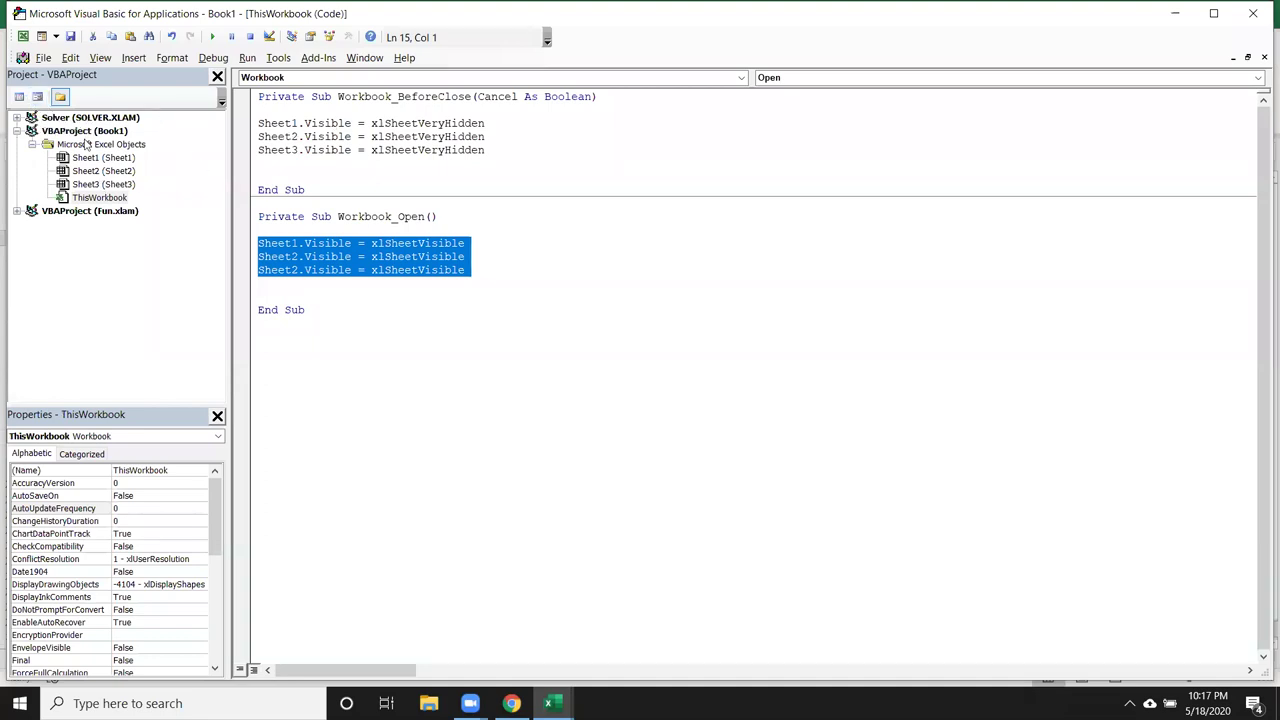
{"action": "left_click", "coordinate": [1169, 12]}
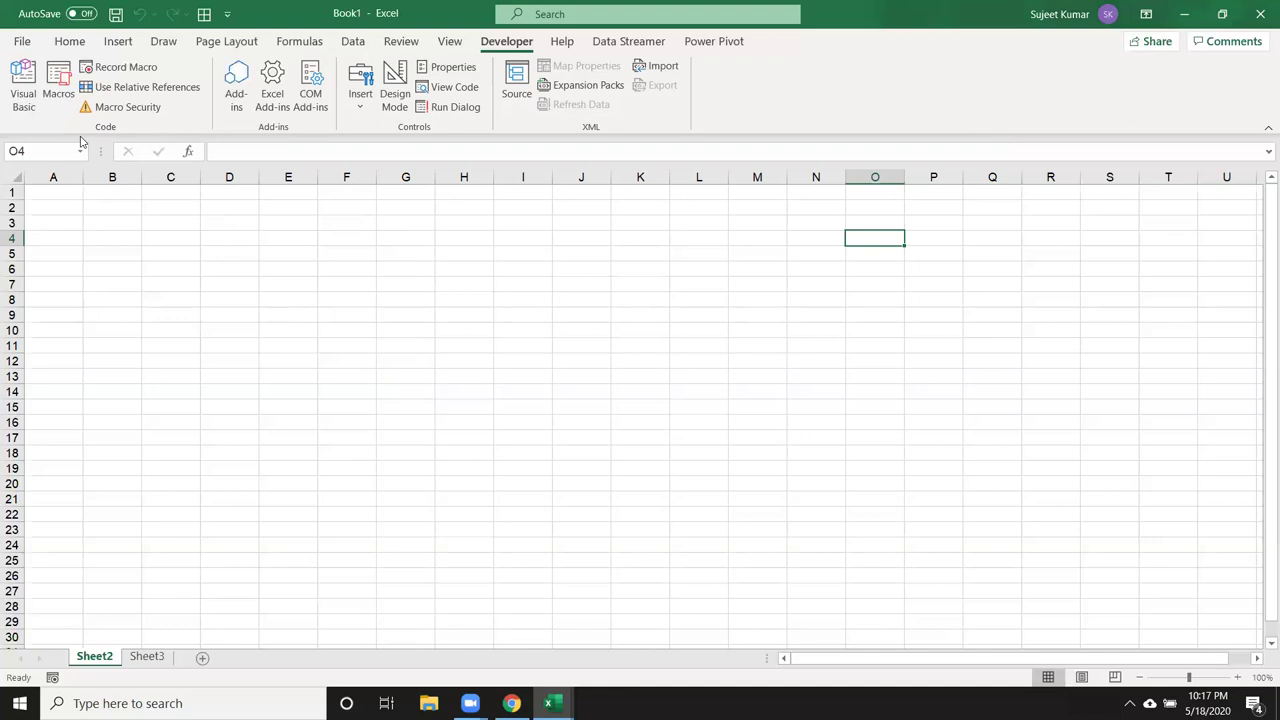
{"action": "left_click", "coordinate": [218, 270]}
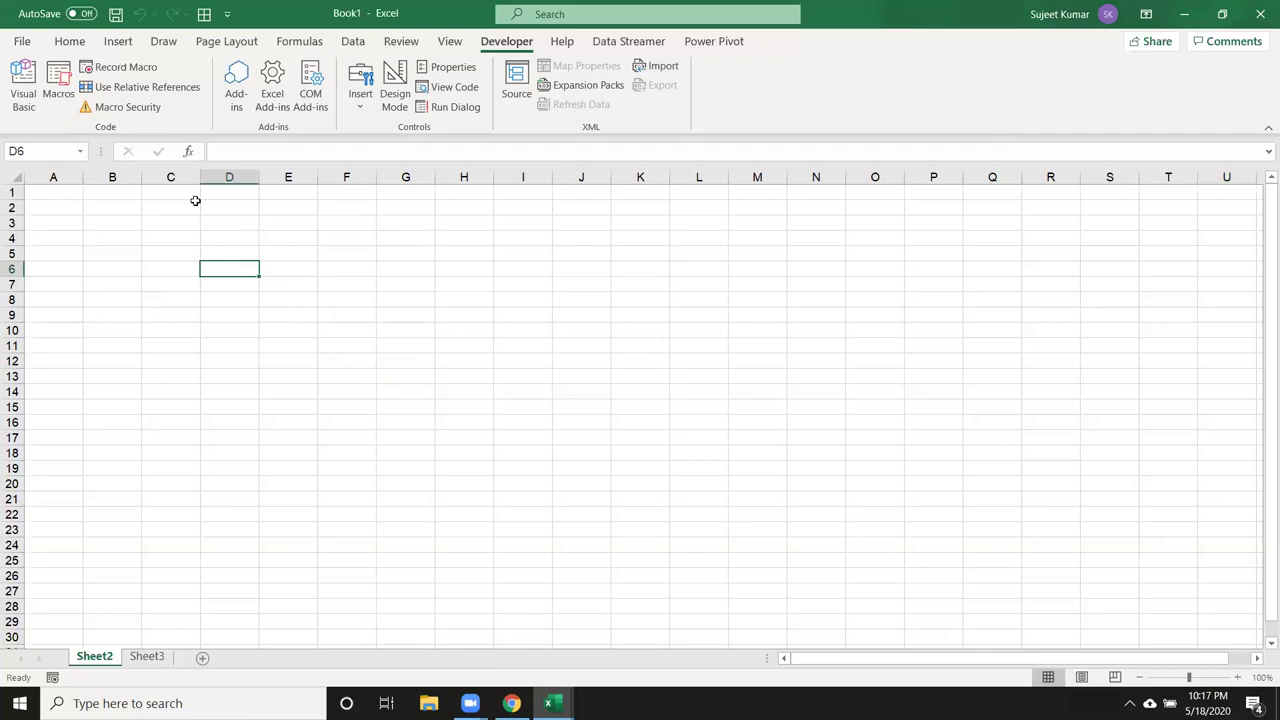
{"action": "left_click", "coordinate": [86, 45]}
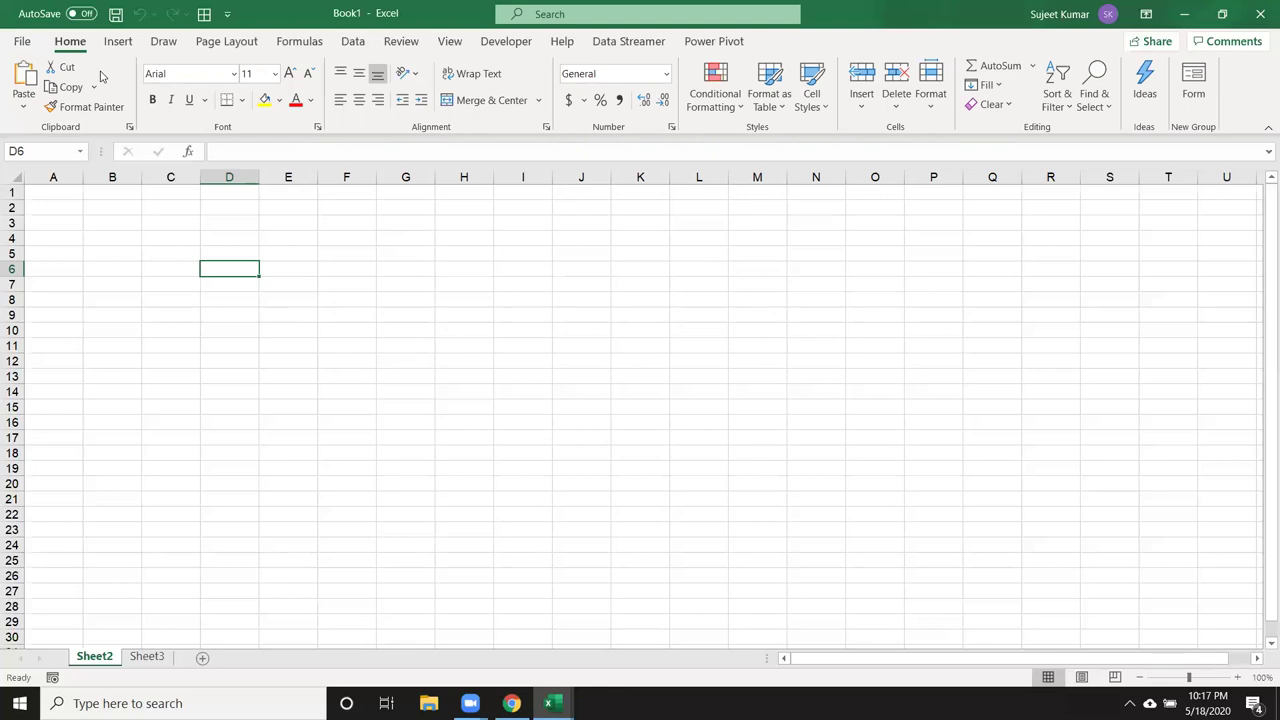
{"action": "right_click", "coordinate": [102, 658]}
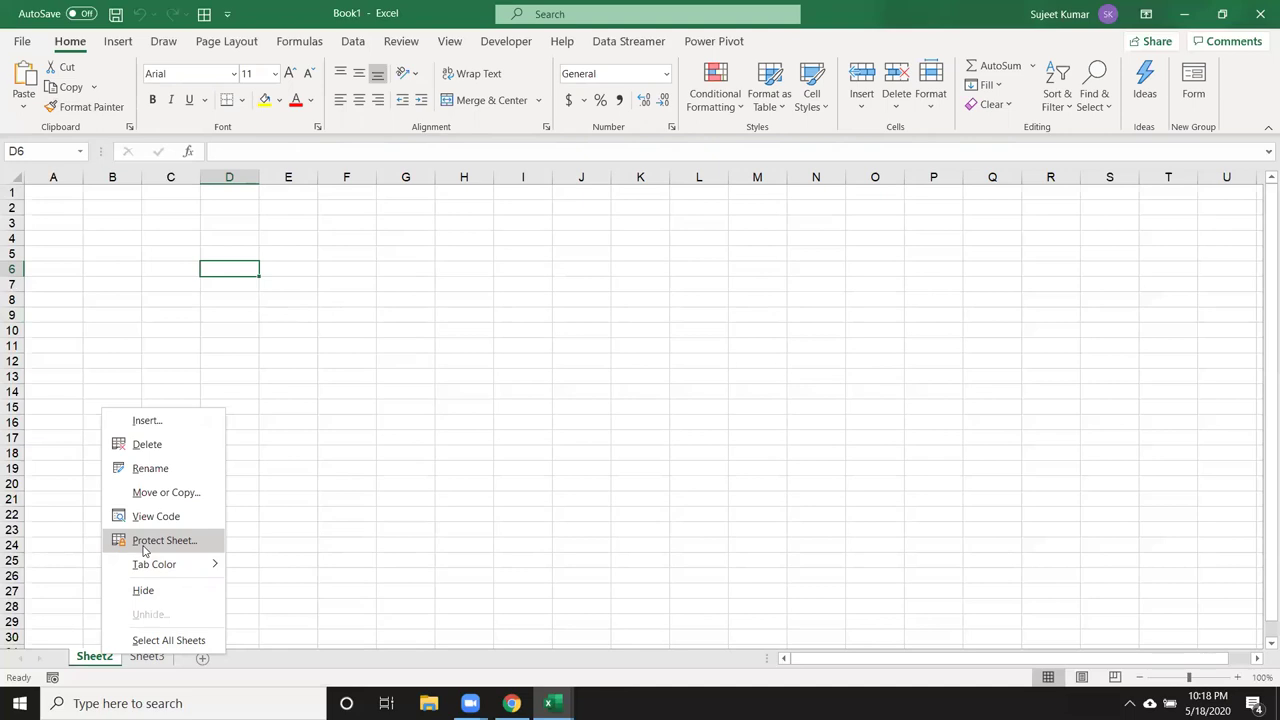
{"action": "left_click", "coordinate": [446, 355]}
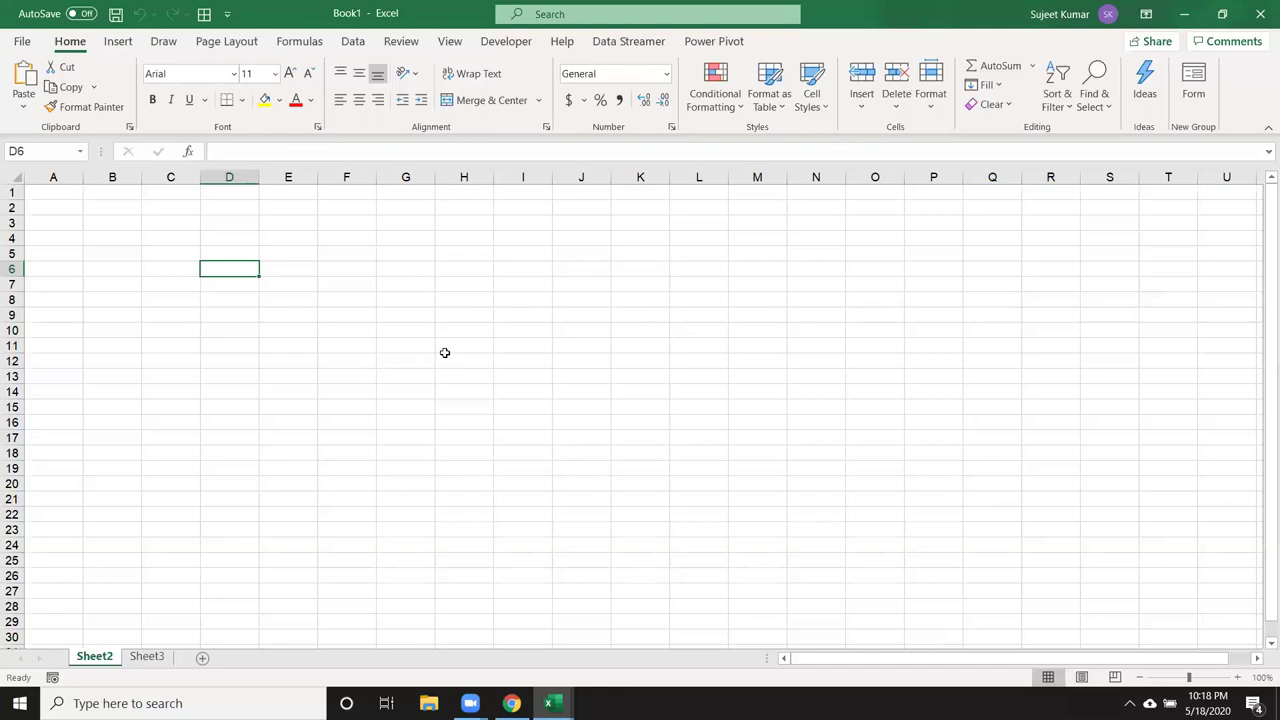
From the Developer tab, open the Visual Basic editor and insert a new module.
{"action": "left_click", "coordinate": [506, 41]}
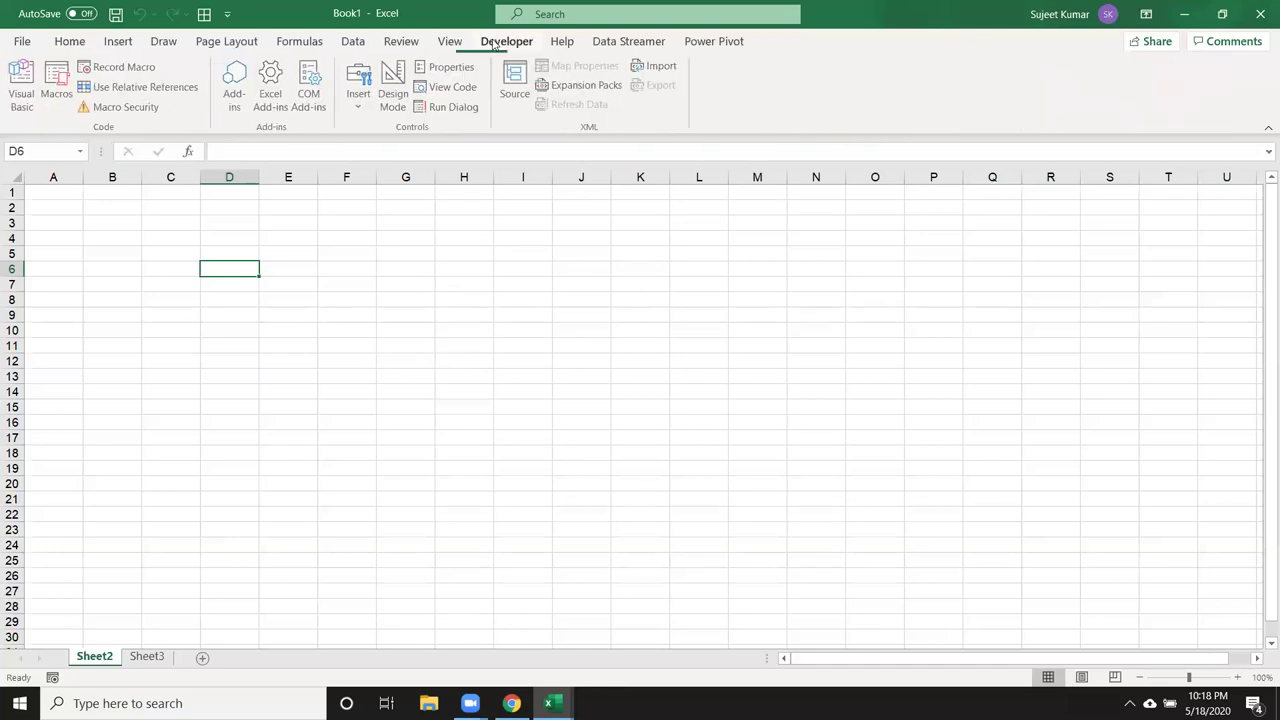
{"action": "left_click", "coordinate": [23, 90]}
{"action": "left_click", "coordinate": [361, 342]}
{"action": "left_click", "coordinate": [133, 57]}
{"action": "left_click", "coordinate": [142, 111]}
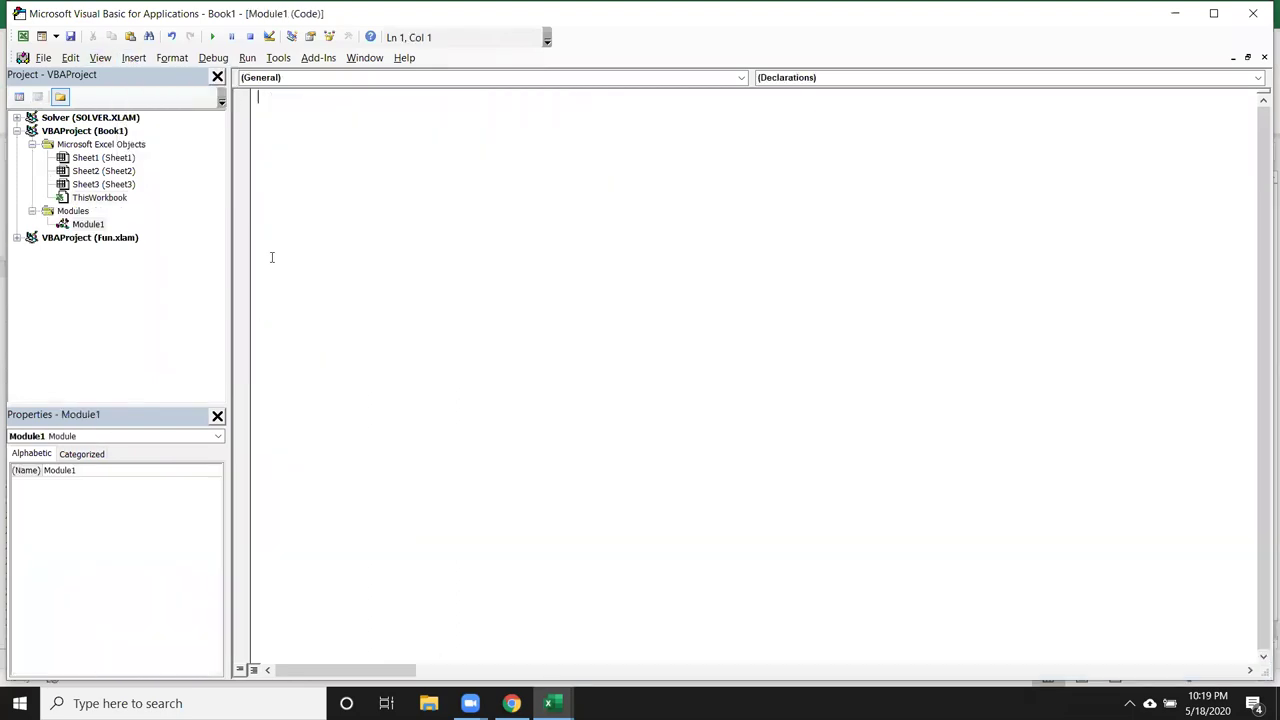
Write the rr_1 procedure header and the loop line For i = 1 To Sheets.Count.
{"action": "type", "text": "sub rr"}
{"action": "type", "text": "1()"}
{"action": "key", "text": "Return"}
{"action": "key", "text": "Return"}
{"action": "key", "text": "Return"}
{"action": "key", "text": "Return"}
{"action": "left_click", "coordinate": [258, 123]}
{"action": "type", "text": "for "}
{"action": "type", "text": "1 = 1 to sheet"}
{"action": "type", "text": "."}
{"action": "key", "text": "BackSpace"}
{"action": "type", "text": "s"}
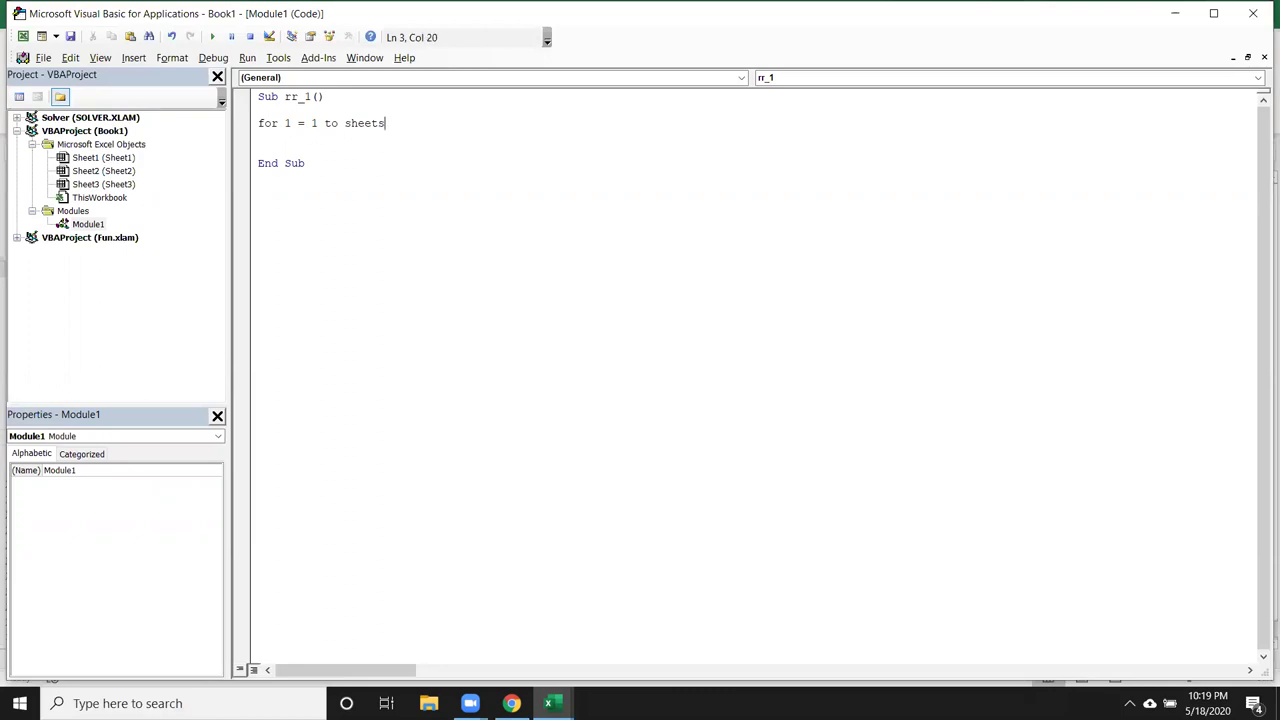
{"action": "type", "text": ".c"}
{"action": "key", "text": "Down"}
{"action": "key", "text": "Down"}
{"action": "key", "text": "Up"}
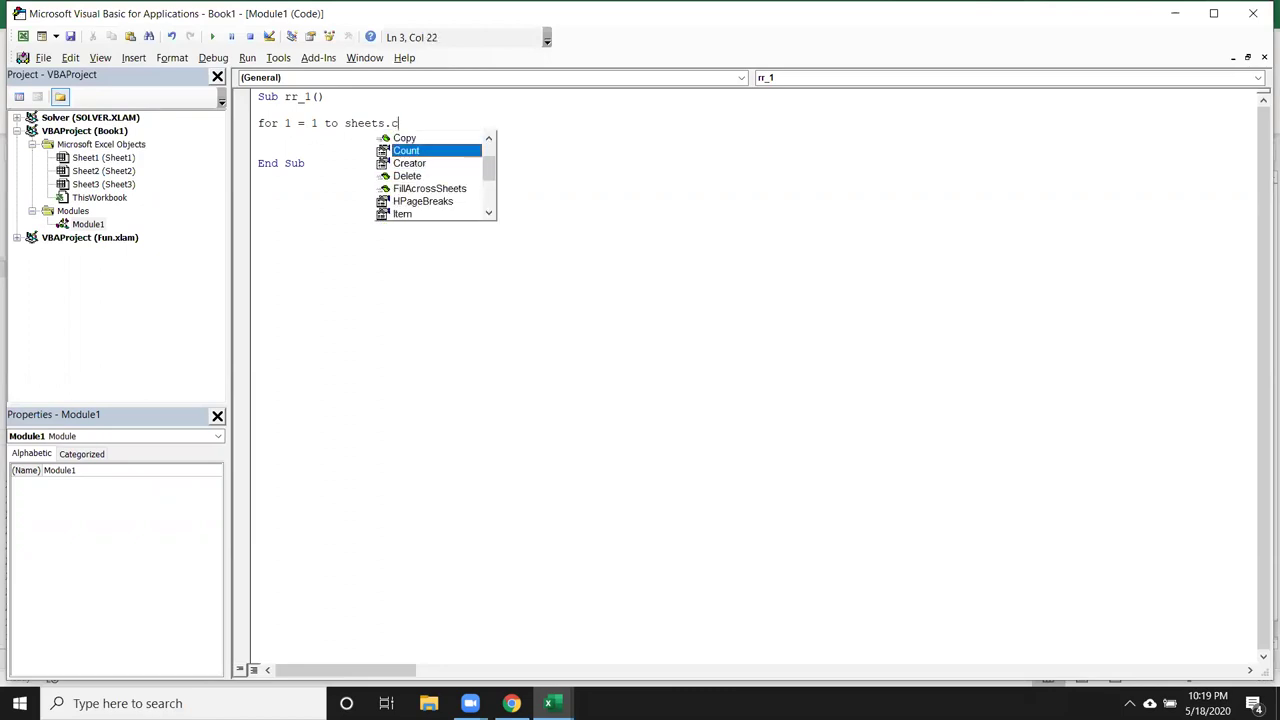
{"action": "key", "text": "Return"}
{"action": "key", "text": "Left"}
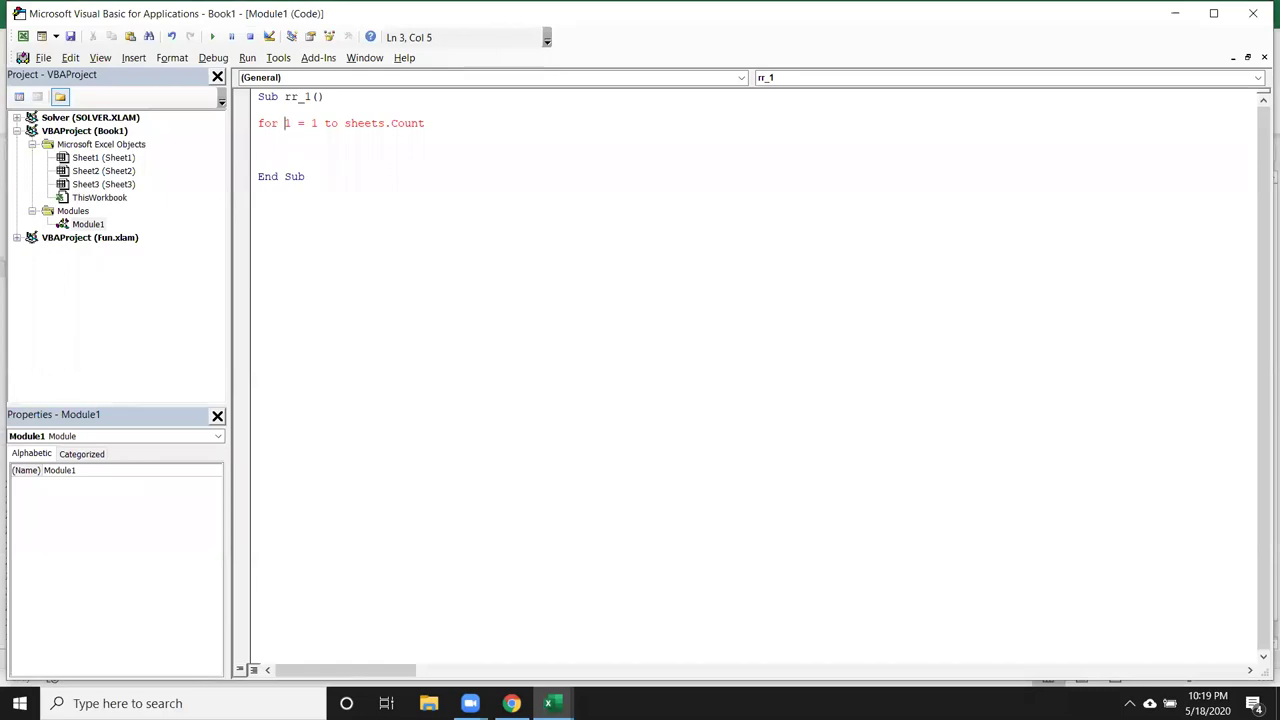
{"action": "key", "text": "Delete"}
{"action": "type", "text": "i"}
{"action": "key", "text": "Down"}
Close the loop with Next i and add a Sheets(i).Unprotect line using the sheet password.
{"action": "key", "text": "Return"}
{"action": "key", "text": "Return"}
{"action": "type", "text": "next i"}
{"action": "key", "text": "Up"}
{"action": "key", "text": "Up"}
{"action": "key", "text": "Return"}
{"action": "key", "text": "Up"}
{"action": "type", "text": "sheets(i"}
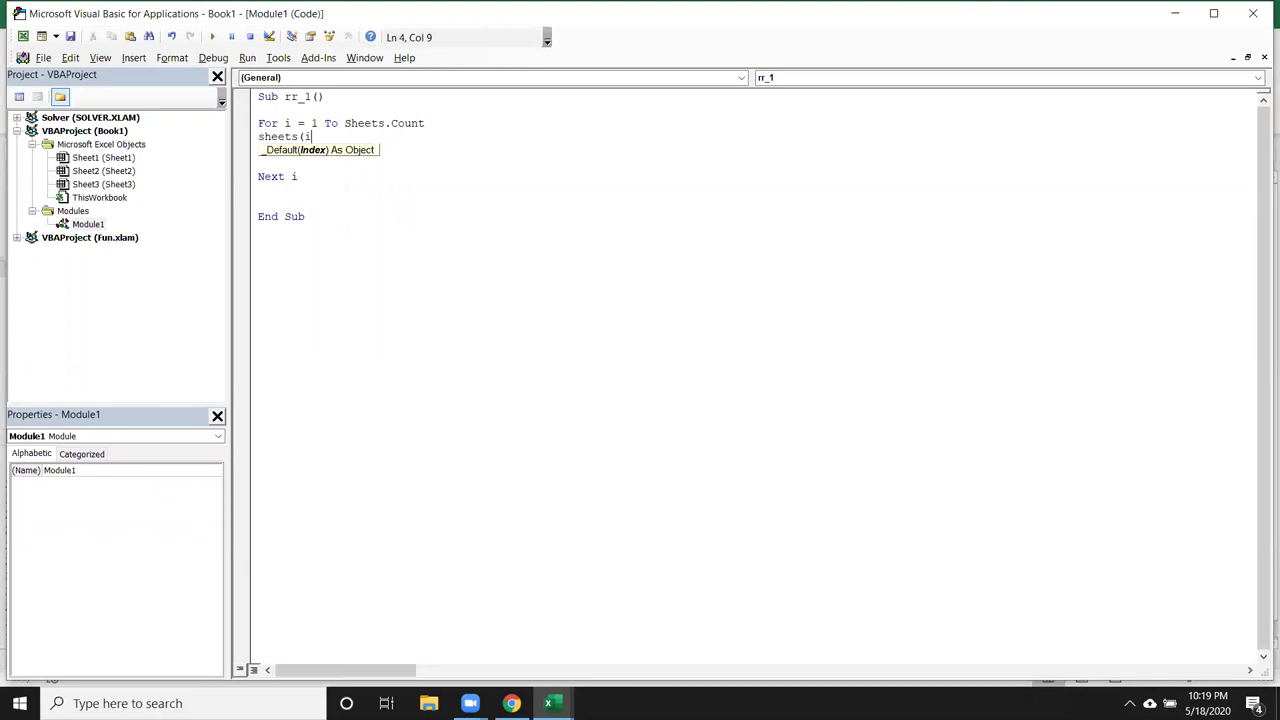
{"action": "type", "text": ")."}
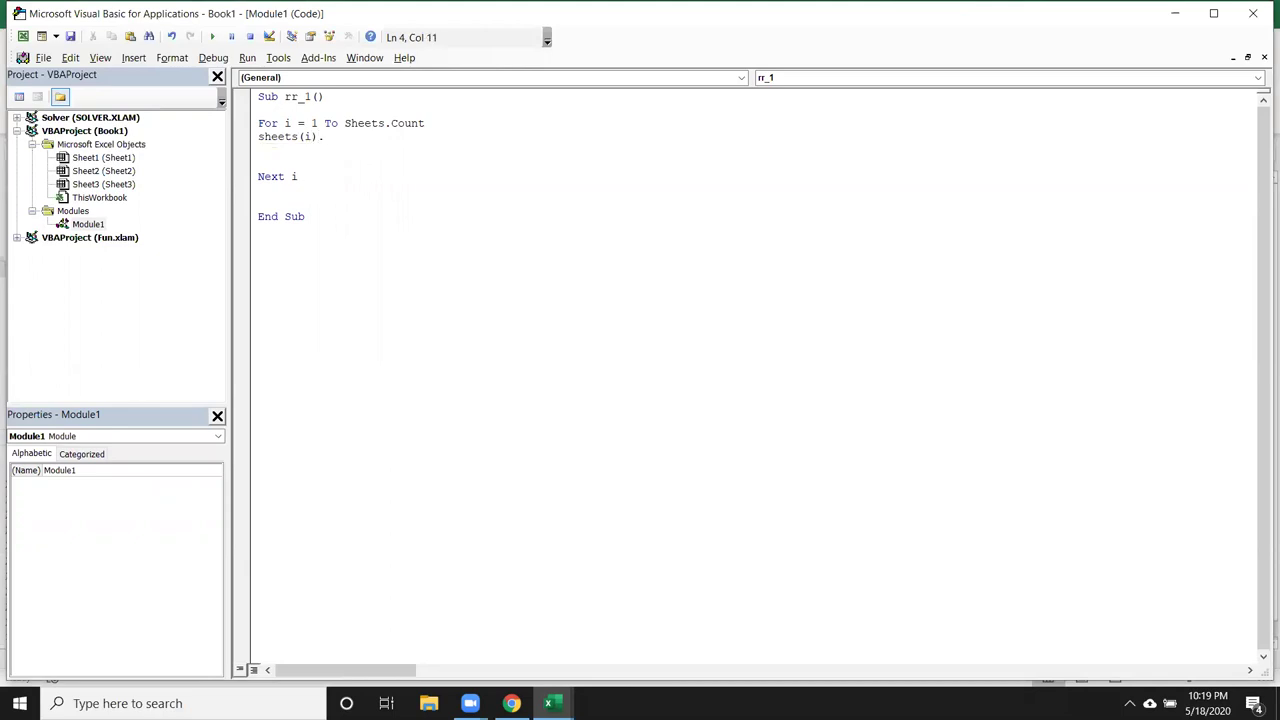
{"action": "type", "text": "unprotect "}
{"action": "key", "text": "Return"}
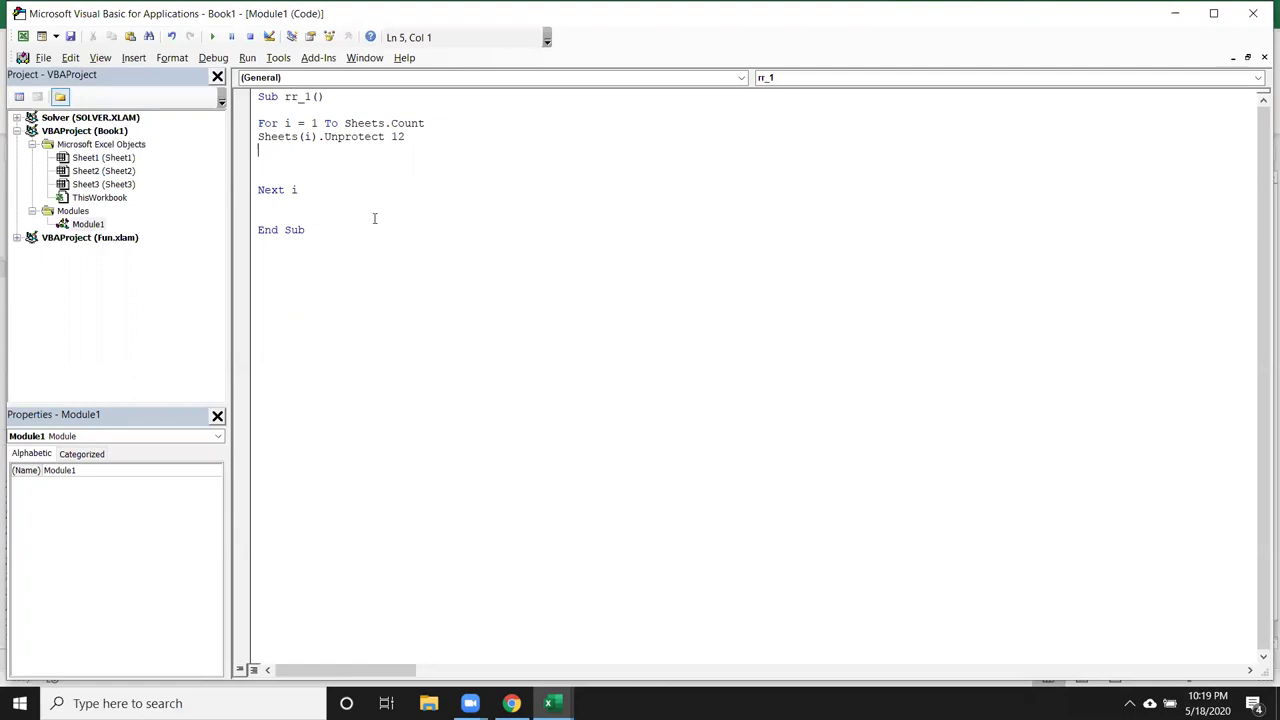
Return to Excel and open the Macros list to confirm rr_1 is there.
{"action": "left_click", "coordinate": [342, 240]}
{"action": "left_click", "coordinate": [300, 174]}
{"action": "left_click", "coordinate": [309, 156]}
{"action": "key", "text": "alt+F11"}
{"action": "left_click", "coordinate": [58, 80]}
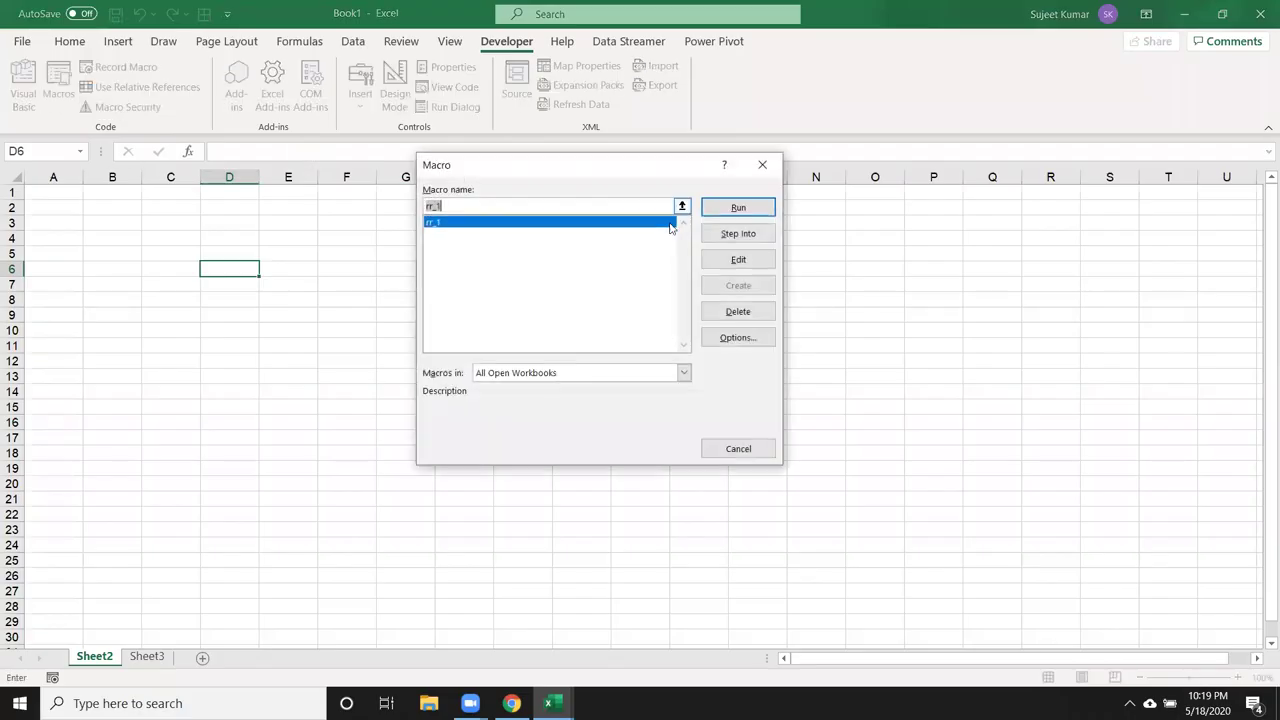
Check rr_1's options in the Macro dialog, then close both macro dialogs.
{"action": "left_click", "coordinate": [763, 166]}
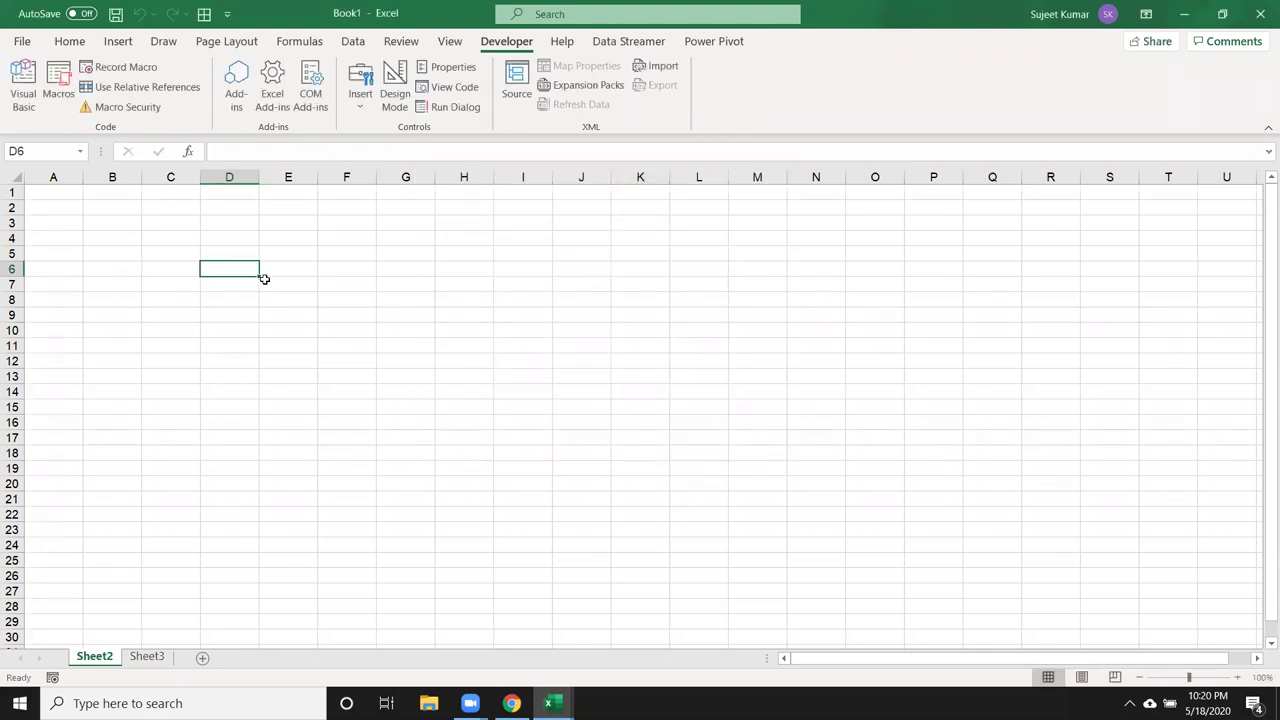
{"action": "left_click", "coordinate": [62, 92]}
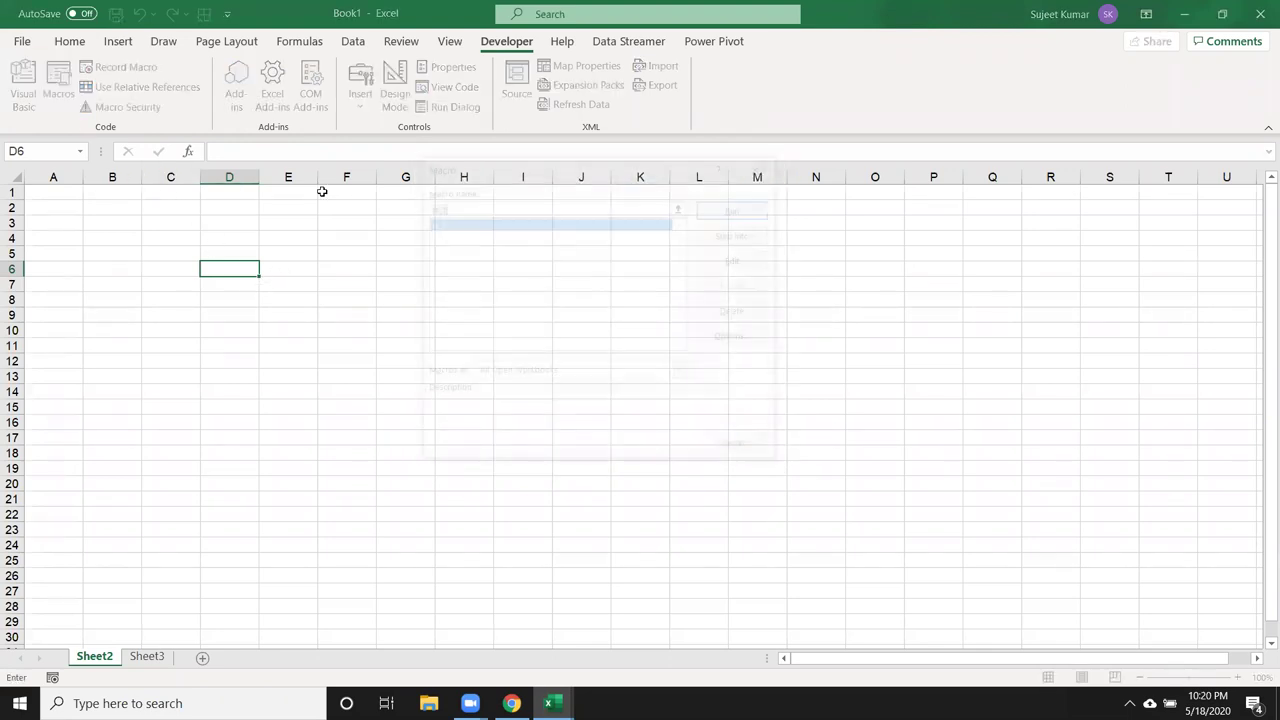
{"action": "left_click", "coordinate": [745, 337]}
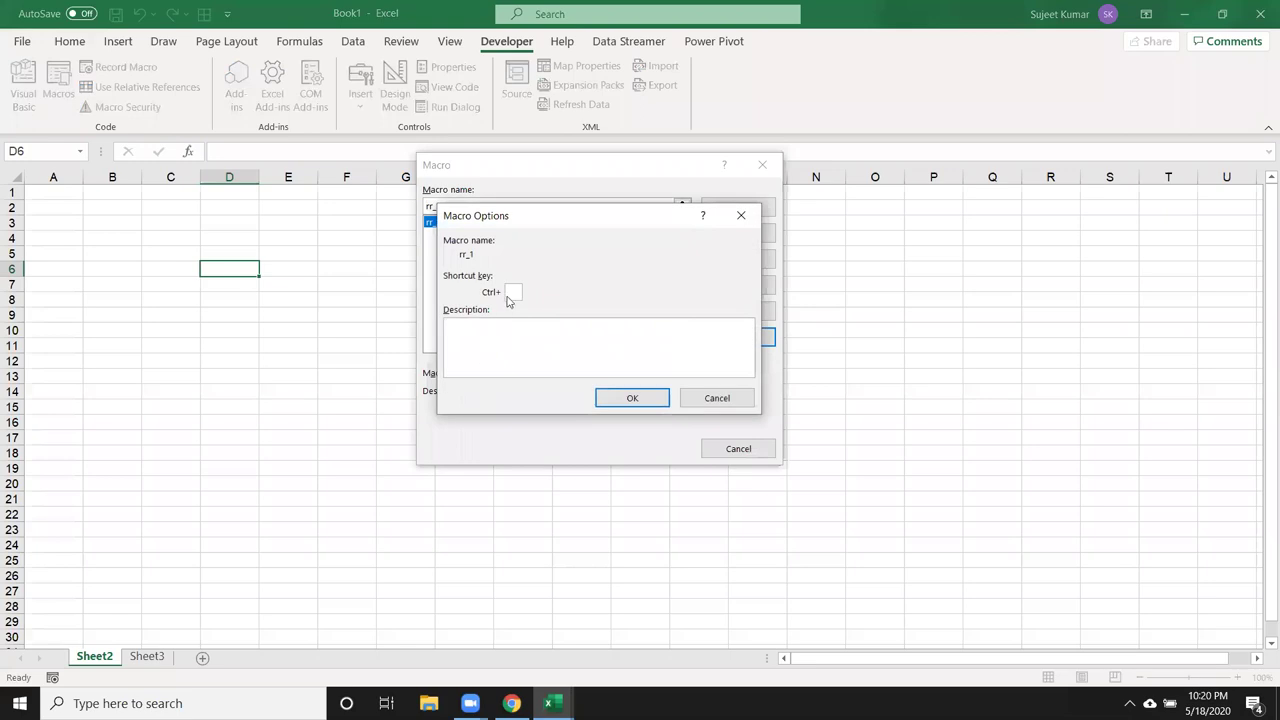
{"action": "left_click", "coordinate": [741, 215]}
{"action": "left_click", "coordinate": [763, 165]}
Back in the VBA editor, copy all of Module1's code and place the cursor below End Sub.
{"action": "key", "text": "alt+F11"}
{"action": "key", "text": "ctrl+a"}
{"action": "key", "text": "ctrl+c"}
{"action": "left_click", "coordinate": [294, 280]}
Paste the second macro copy and change its Unprotect call to Protect, then minimise the windows.
{"action": "key", "text": "ctrl+v"}
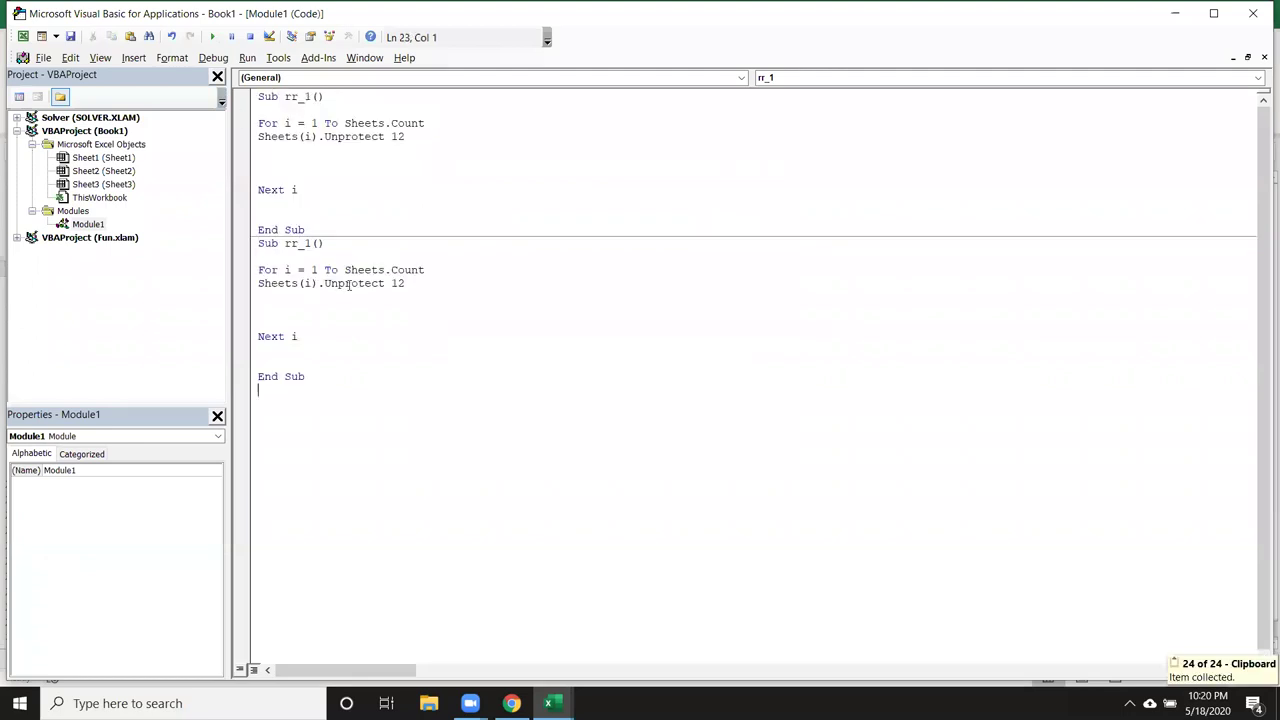
{"action": "left_click", "coordinate": [337, 283]}
{"action": "key", "text": "BackSpace"}
{"action": "key", "text": "BackSpace"}
{"action": "left_click", "coordinate": [374, 350]}
{"action": "left_click_drag", "start_coordinate": [354, 377], "coordinate": [262, 248]}
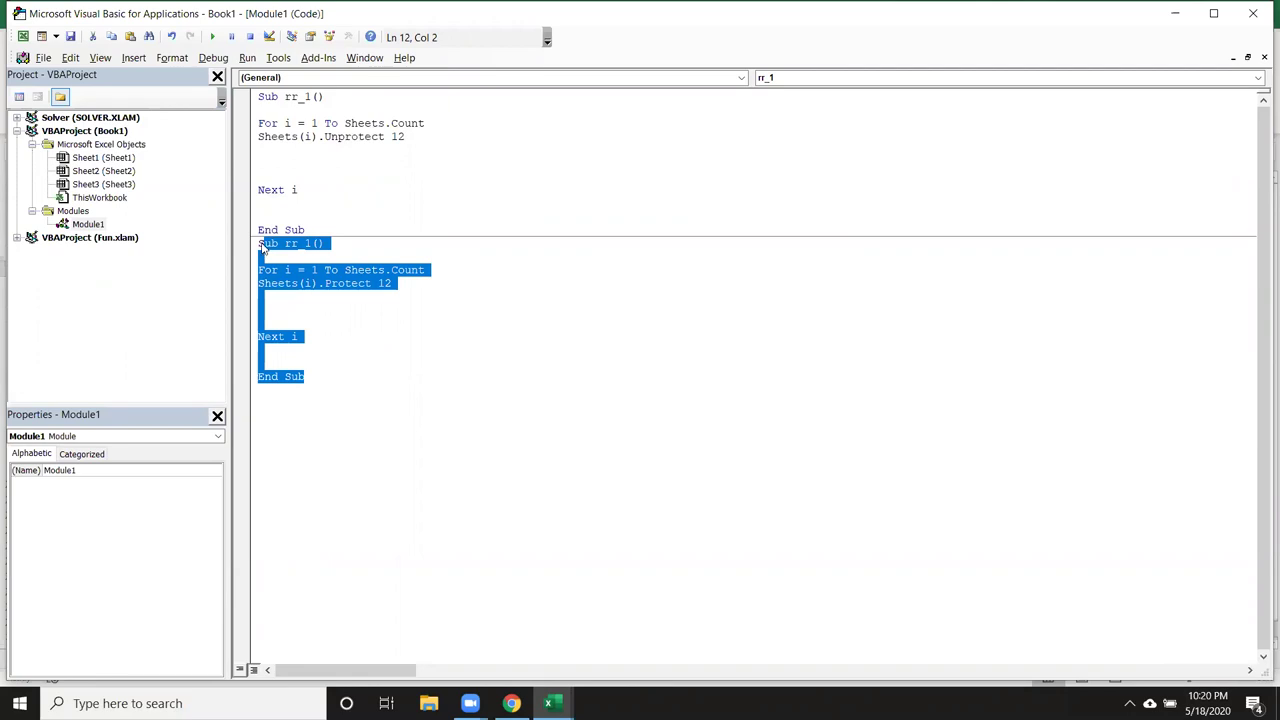
{"action": "left_click", "coordinate": [636, 338]}
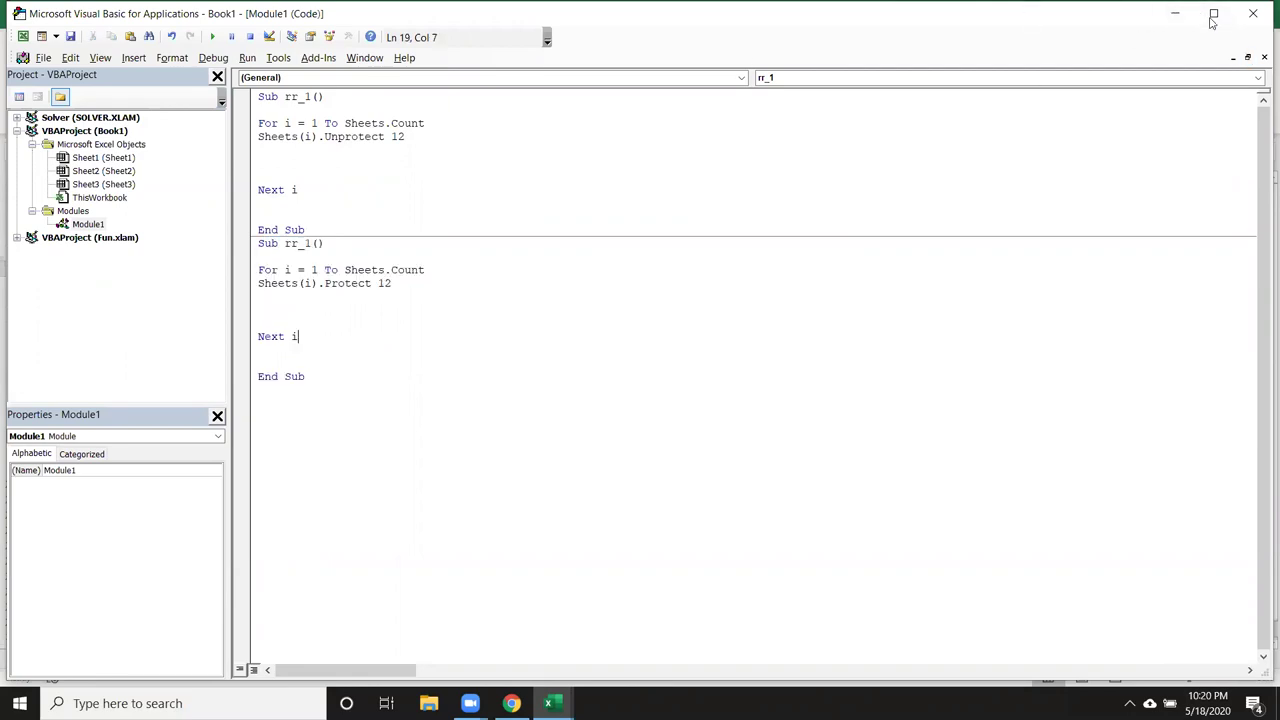
{"action": "left_click", "coordinate": [1172, 14]}
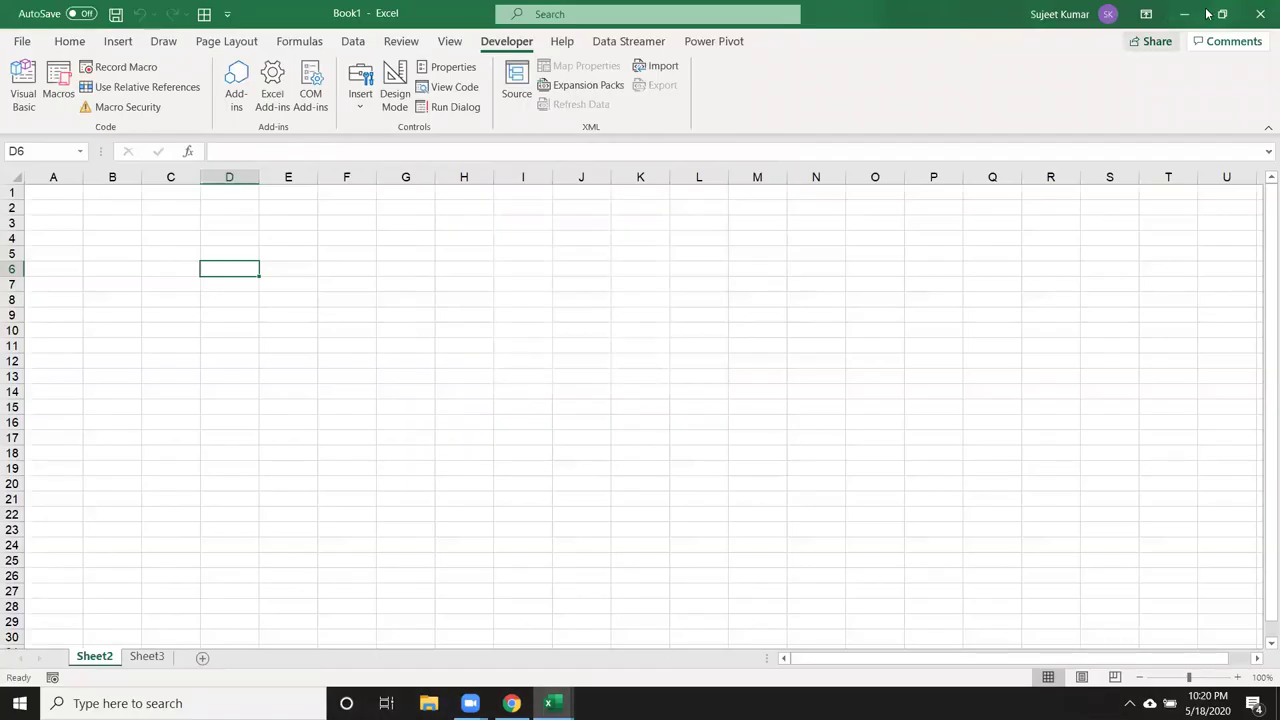
{"action": "left_click", "coordinate": [1190, 14]}
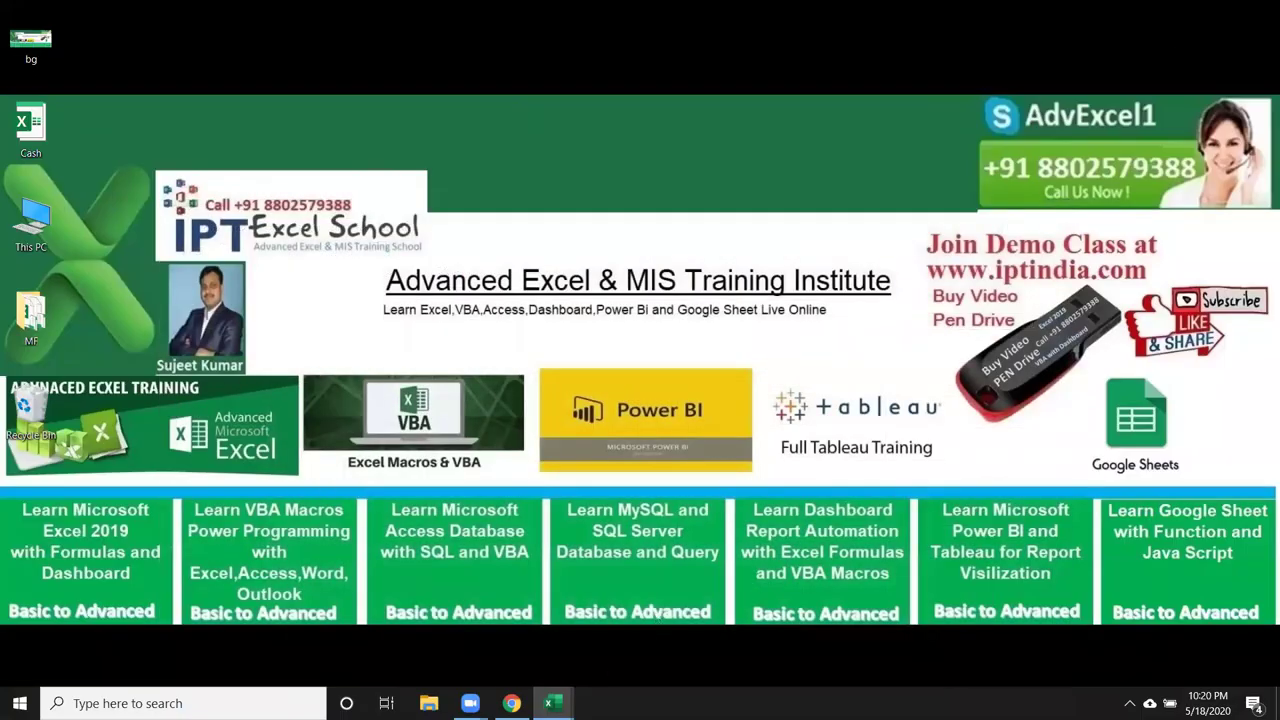
Load excel-vba.com in a new Chrome tab.
{"action": "left_click", "coordinate": [511, 703]}
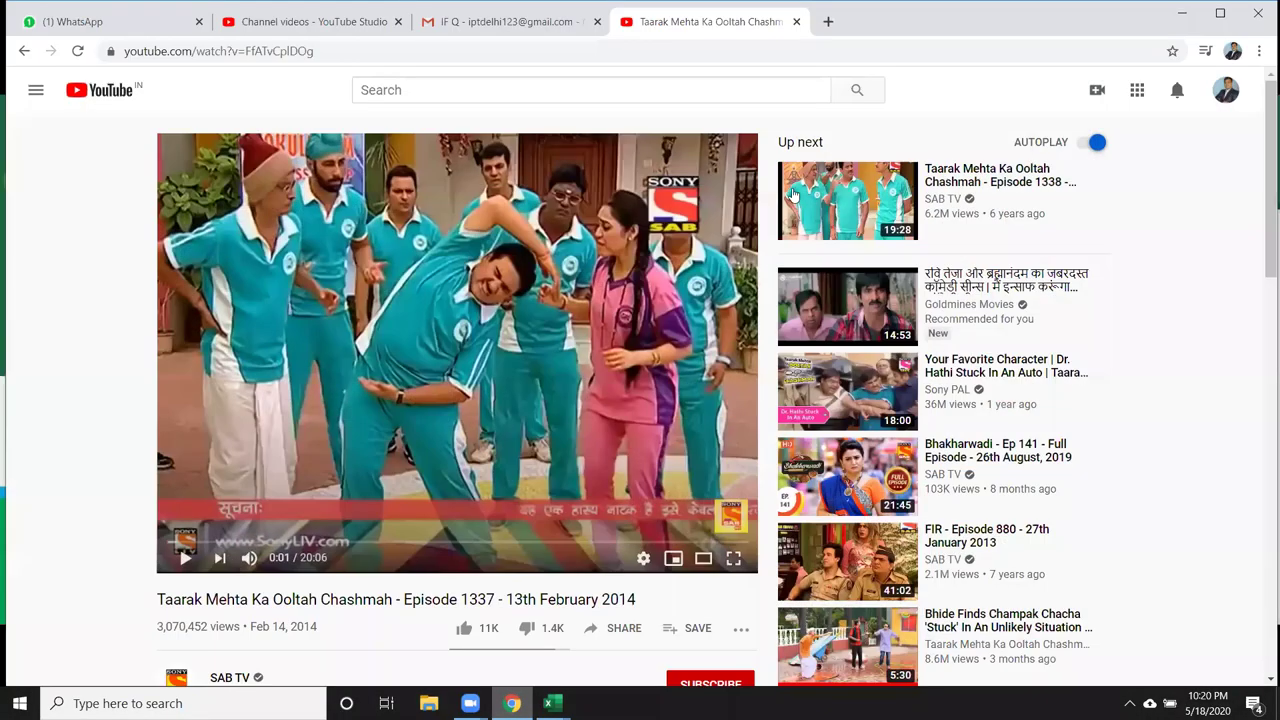
{"action": "left_click", "coordinate": [828, 21]}
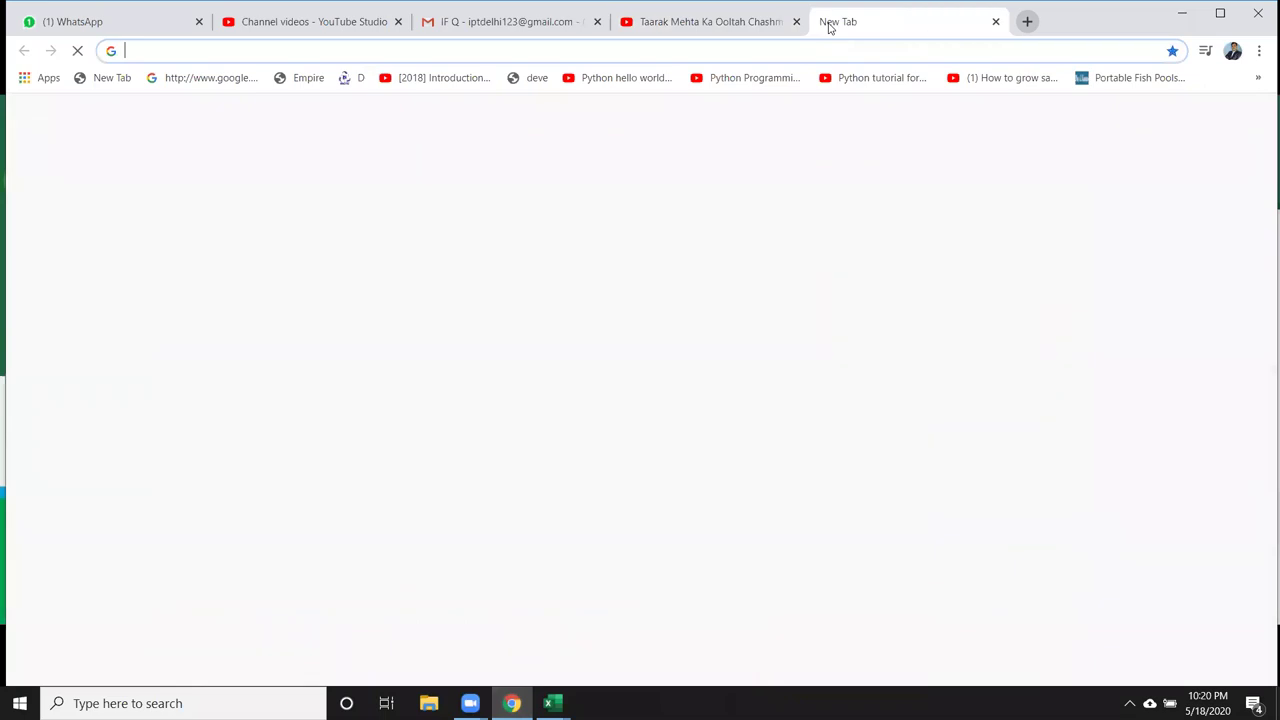
{"action": "type", "text": "ex"}
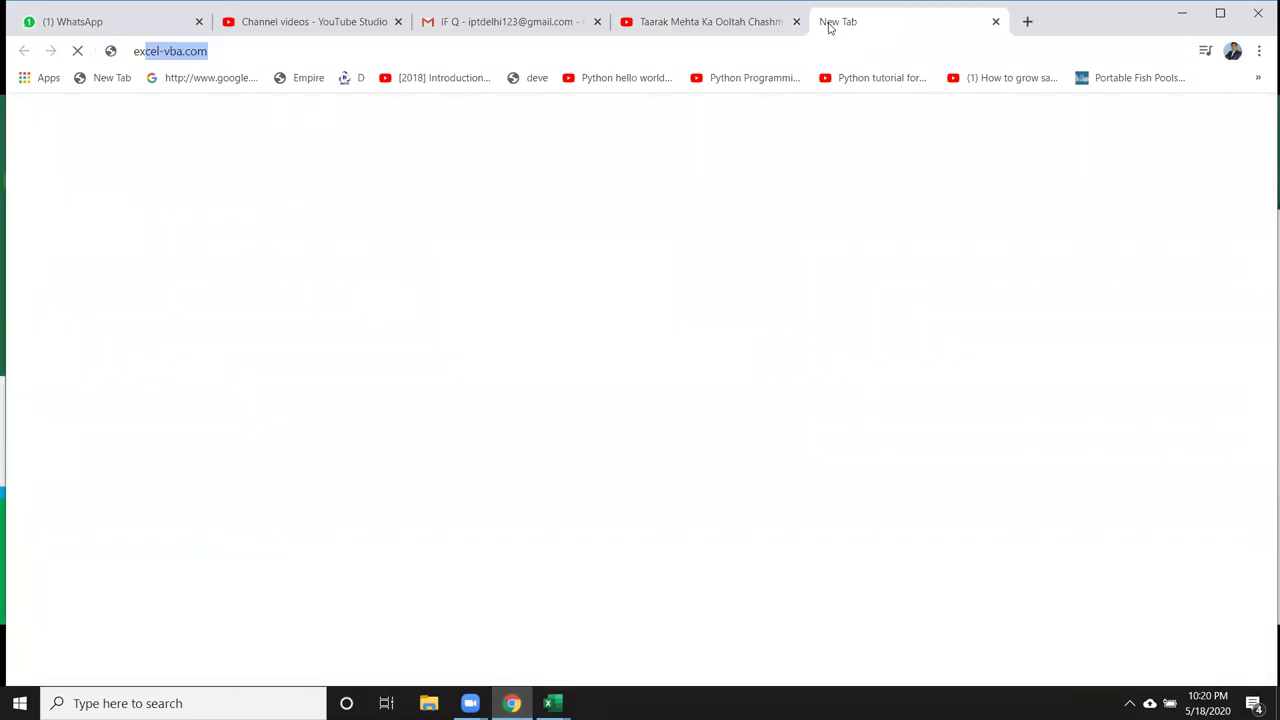
{"action": "key", "text": "Return"}
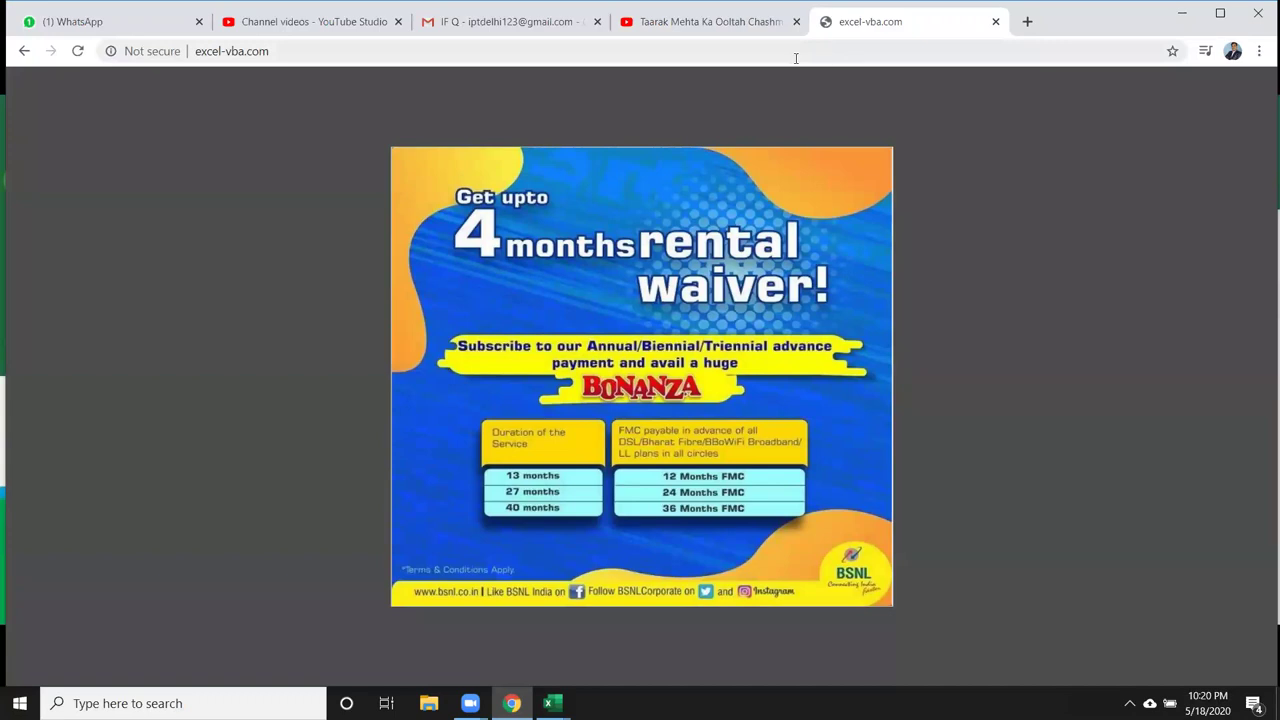
{"action": "left_click", "coordinate": [796, 58]}
{"action": "key", "text": "Return"}
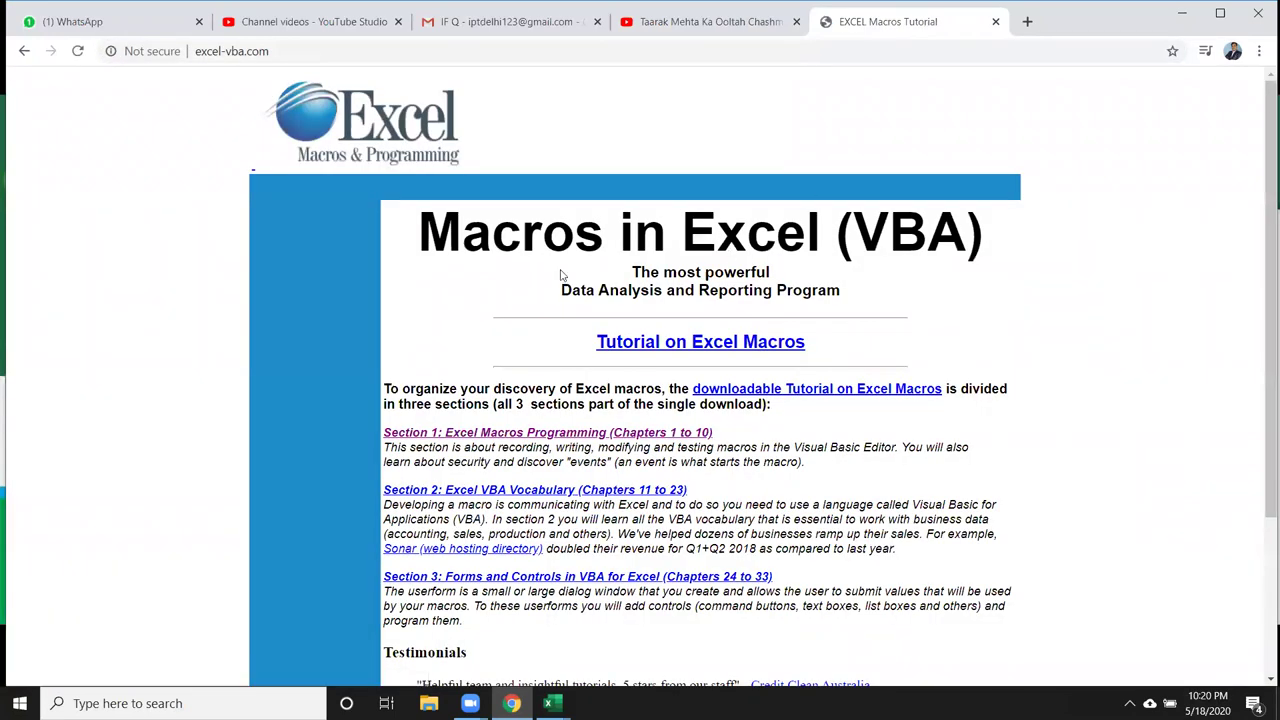
Scroll to the three section descriptions and follow the Section 1 Excel Macros Programming link.
{"action": "double_click", "coordinate": [268, 55]}
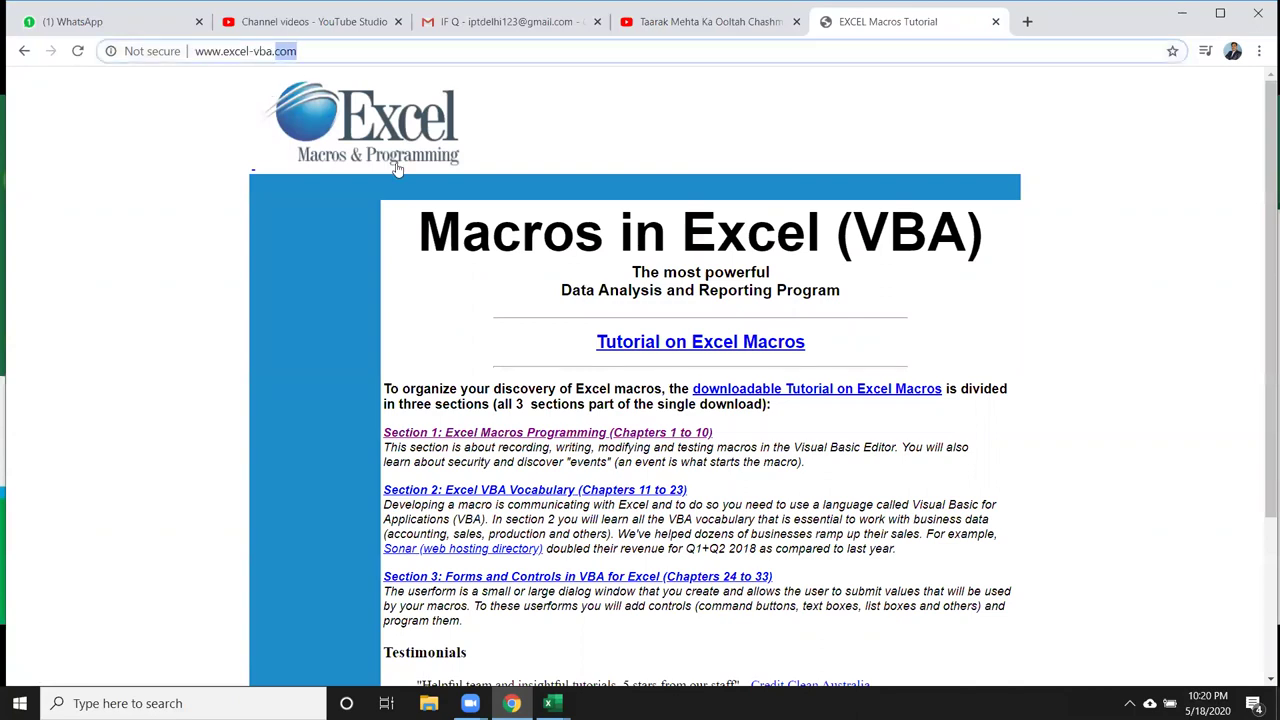
{"action": "scroll", "coordinate": [614, 425], "scroll_direction": "down", "scroll_amount": 3}
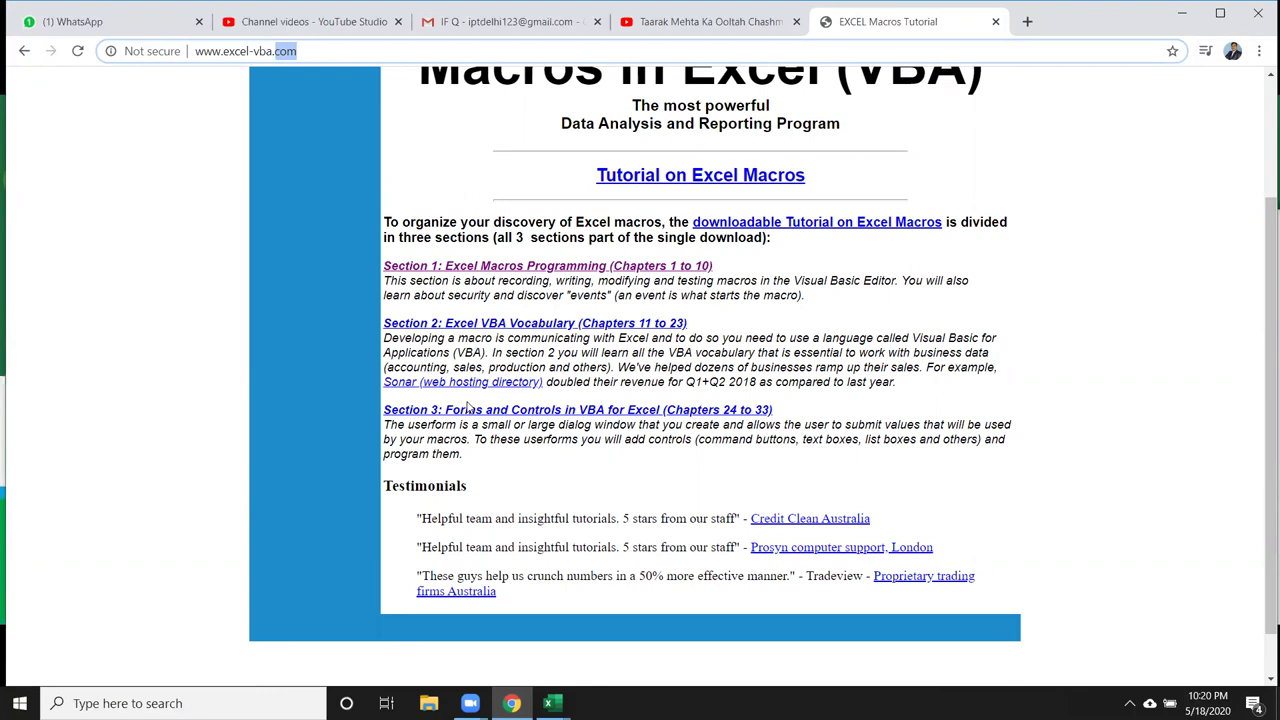
{"action": "mouse_move", "coordinate": [462, 455]}
{"action": "left_mouse_down"}
{"action": "mouse_move", "coordinate": [407, 350]}
{"action": "mouse_move", "coordinate": [384, 263]}
{"action": "left_mouse_up"}
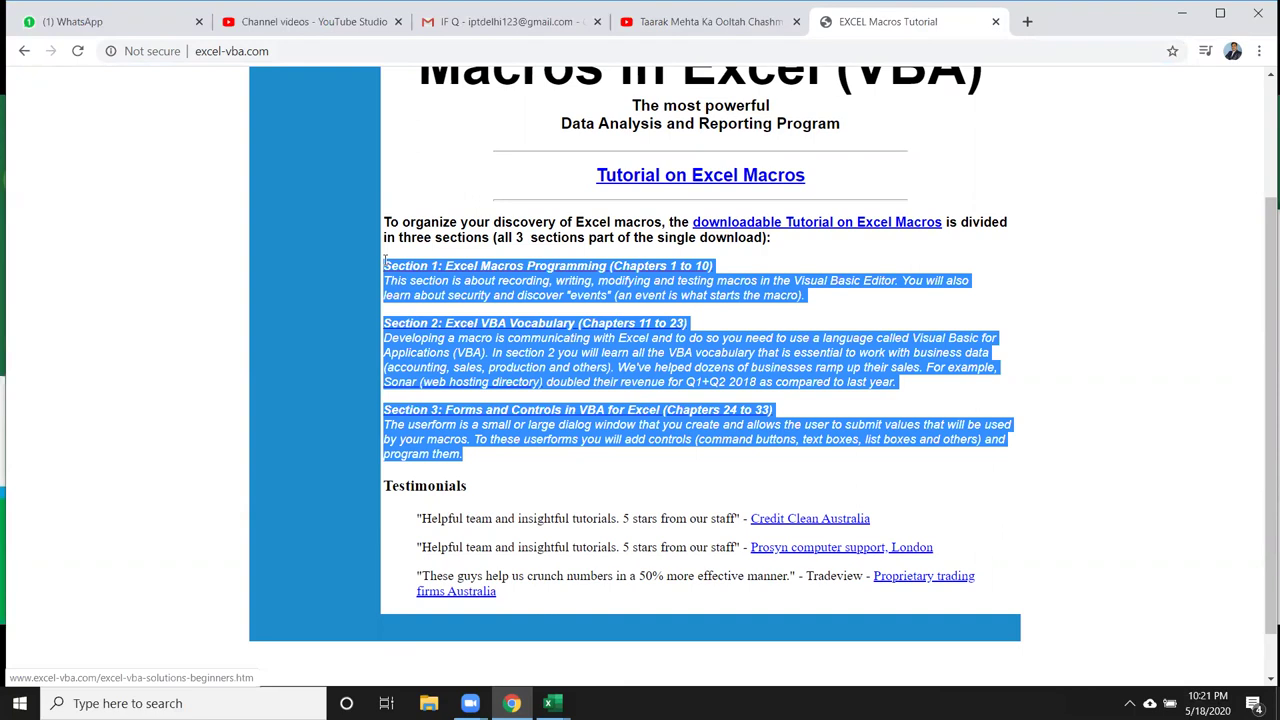
{"action": "double_click", "coordinate": [557, 368]}
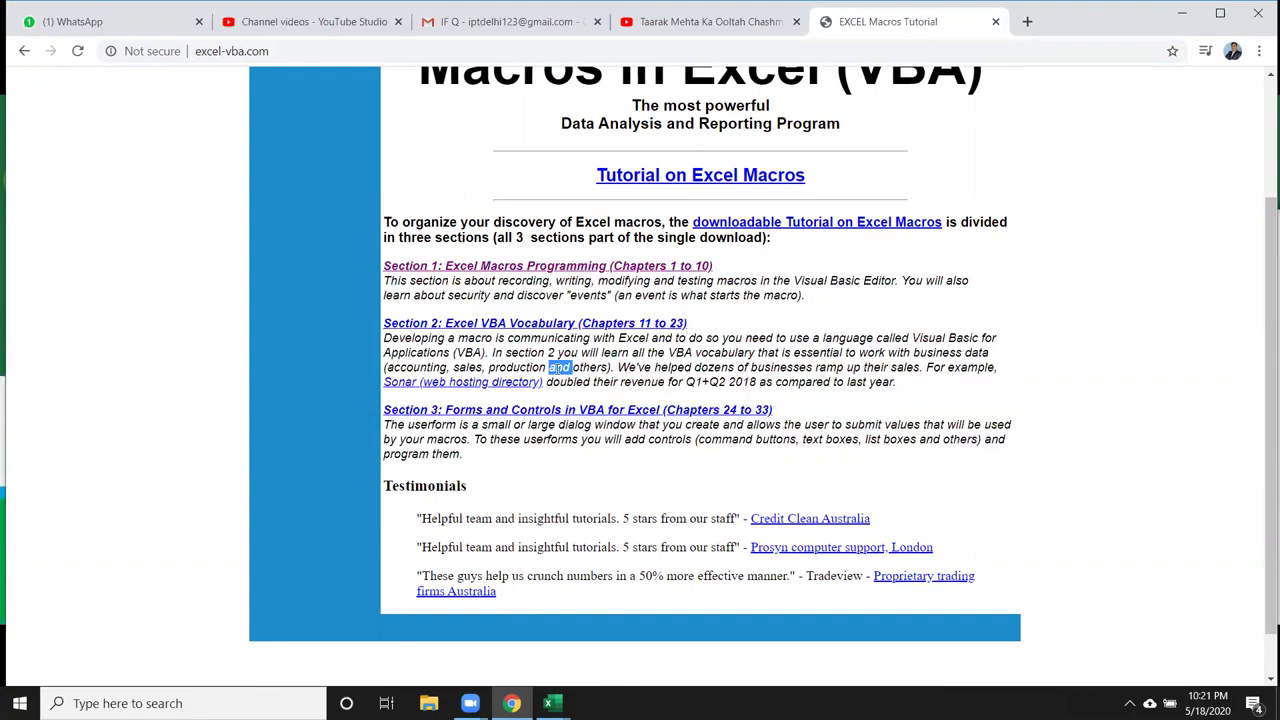
{"action": "left_click", "coordinate": [578, 268]}
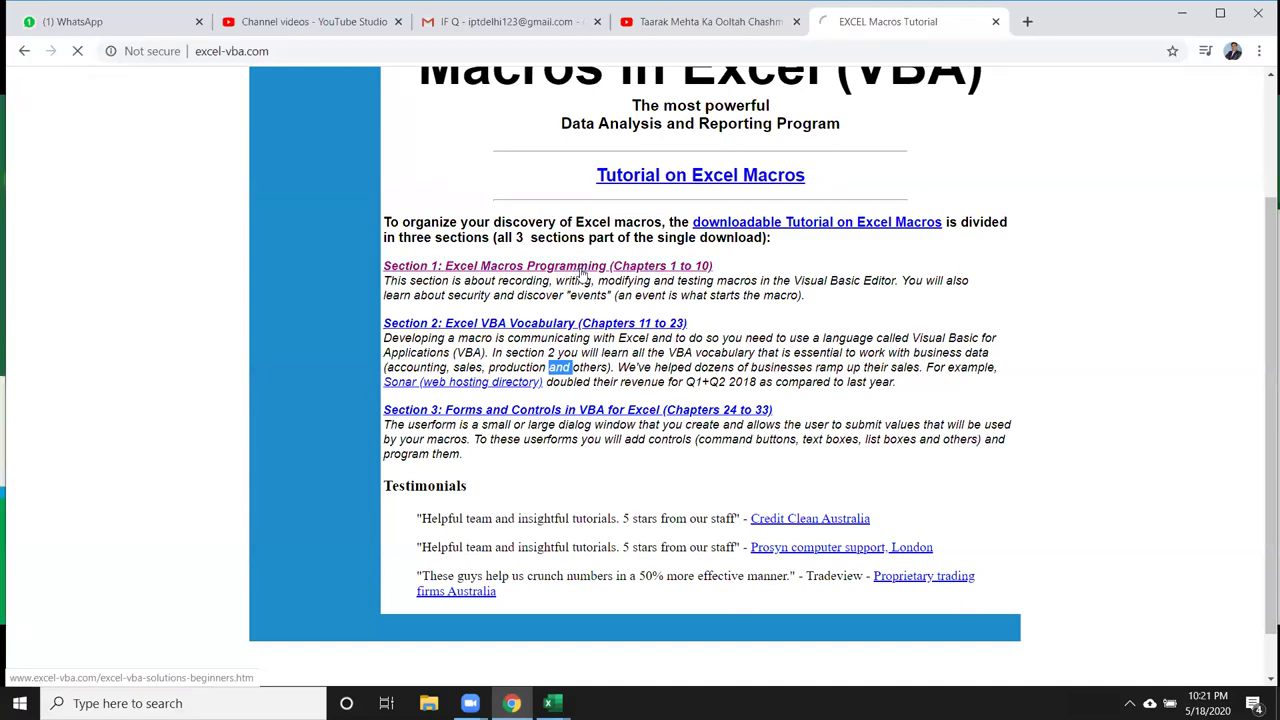
{"action": "scroll", "coordinate": [818, 405], "scroll_direction": "down", "scroll_amount": 5}
{"action": "scroll", "coordinate": [818, 405], "scroll_direction": "down", "scroll_amount": 5}
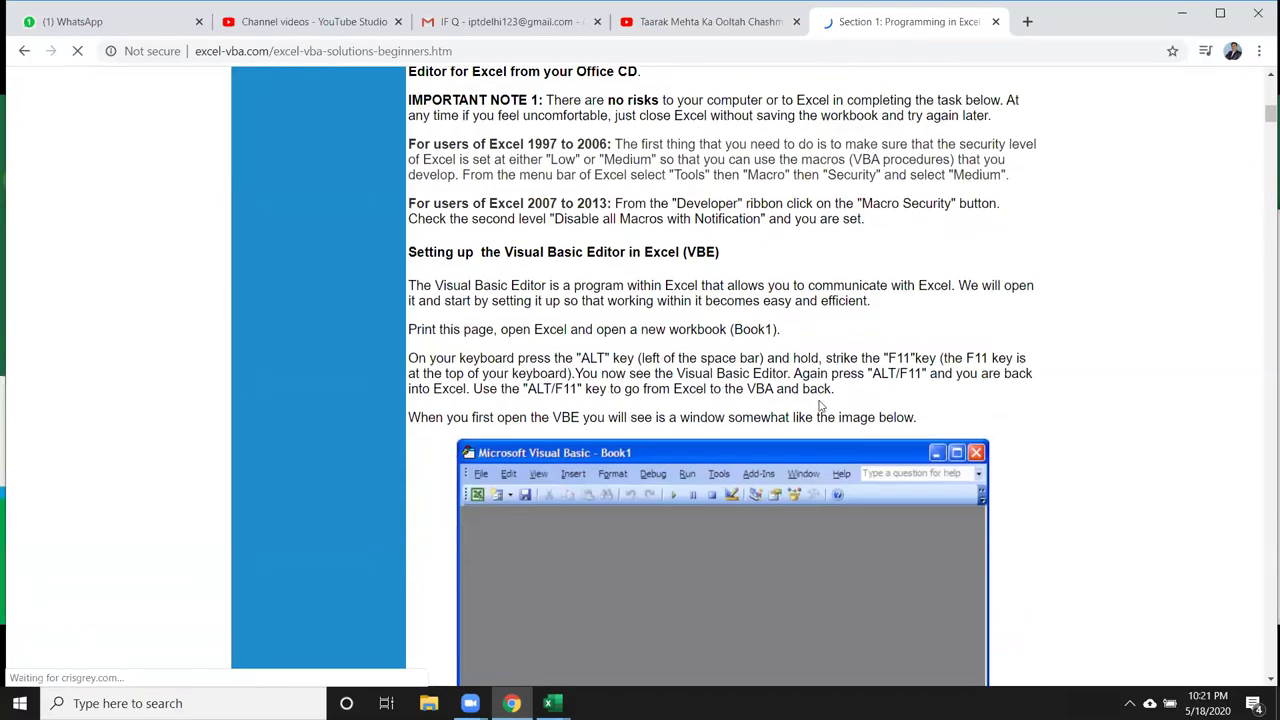
{"action": "scroll", "coordinate": [818, 405], "scroll_direction": "down", "scroll_amount": 4}
{"action": "scroll", "coordinate": [818, 403], "scroll_direction": "down", "scroll_amount": 3}
{"action": "scroll", "coordinate": [820, 404], "scroll_direction": "down", "scroll_amount": 3}
{"action": "scroll", "coordinate": [820, 404], "scroll_direction": "down", "scroll_amount": 4}
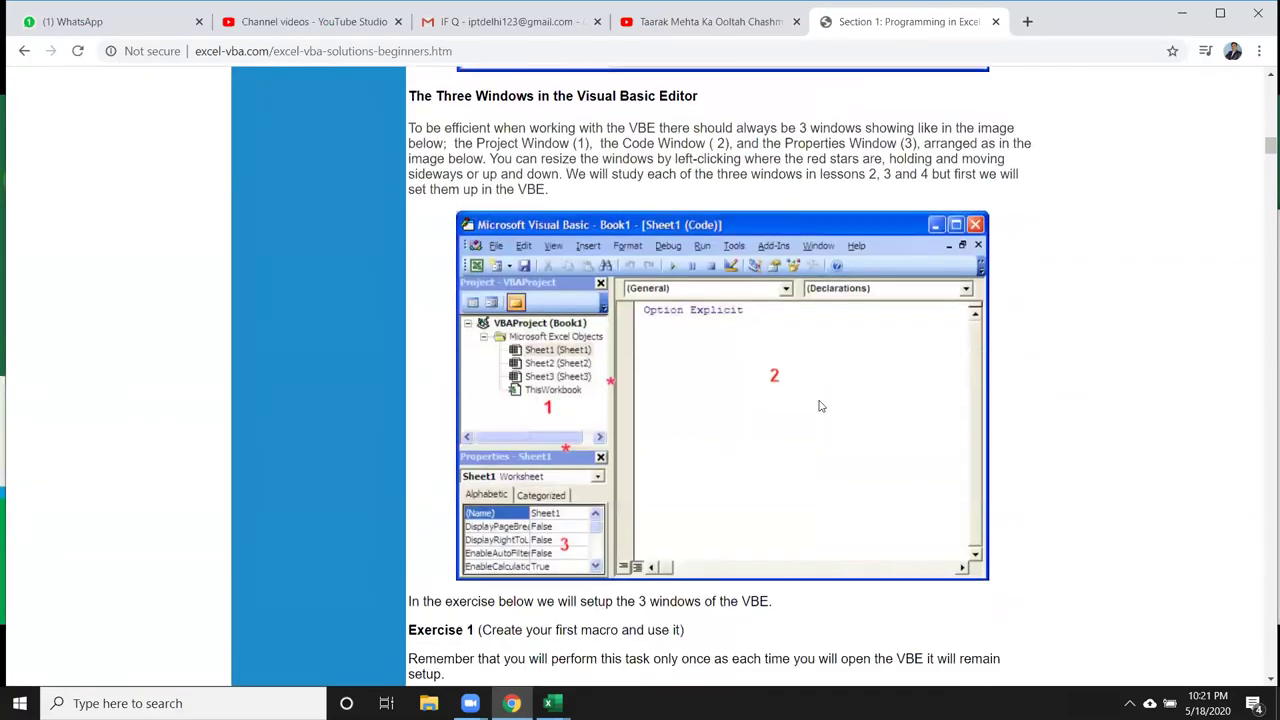
{"action": "scroll", "coordinate": [820, 404], "scroll_direction": "down", "scroll_amount": 3}
{"action": "scroll", "coordinate": [820, 403], "scroll_direction": "down", "scroll_amount": 3}
{"action": "scroll", "coordinate": [818, 403], "scroll_direction": "down", "scroll_amount": 3}
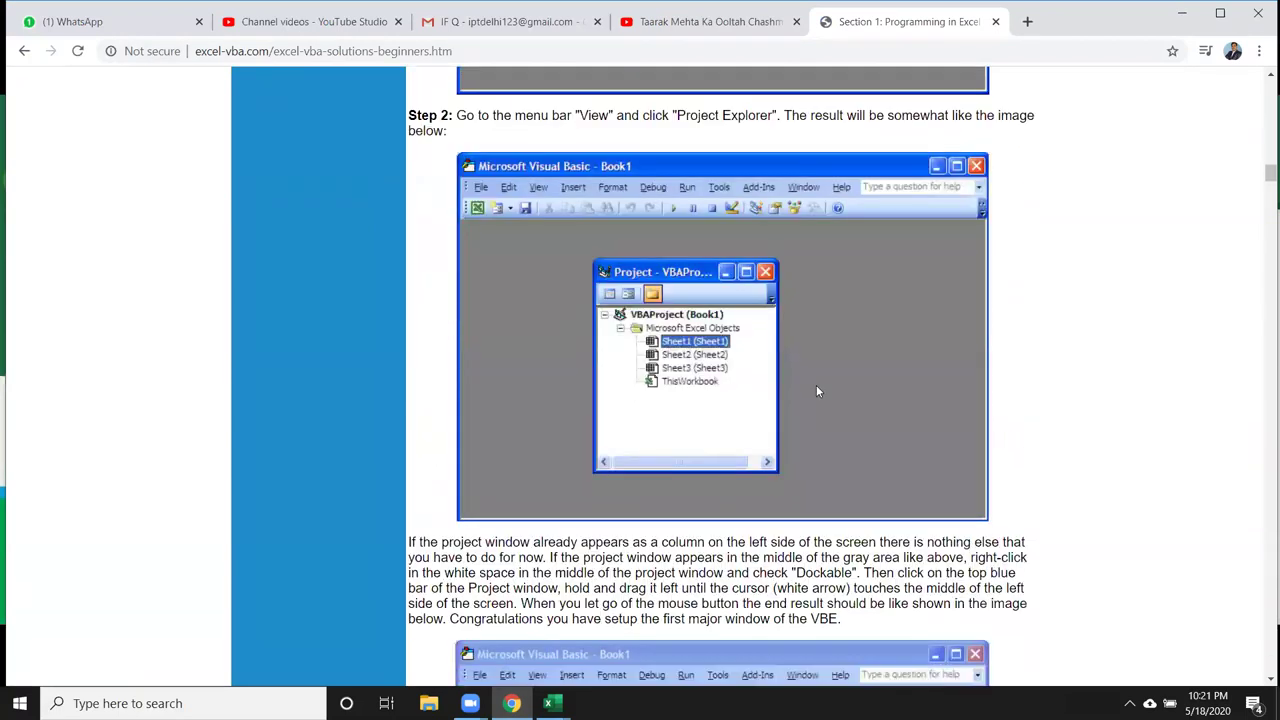
{"action": "scroll", "coordinate": [817, 395], "scroll_direction": "down", "scroll_amount": 2}
{"action": "scroll", "coordinate": [810, 397], "scroll_direction": "down", "scroll_amount": 3}
{"action": "scroll", "coordinate": [810, 397], "scroll_direction": "down", "scroll_amount": 3}
{"action": "scroll", "coordinate": [604, 366], "scroll_direction": "down", "scroll_amount": 3}
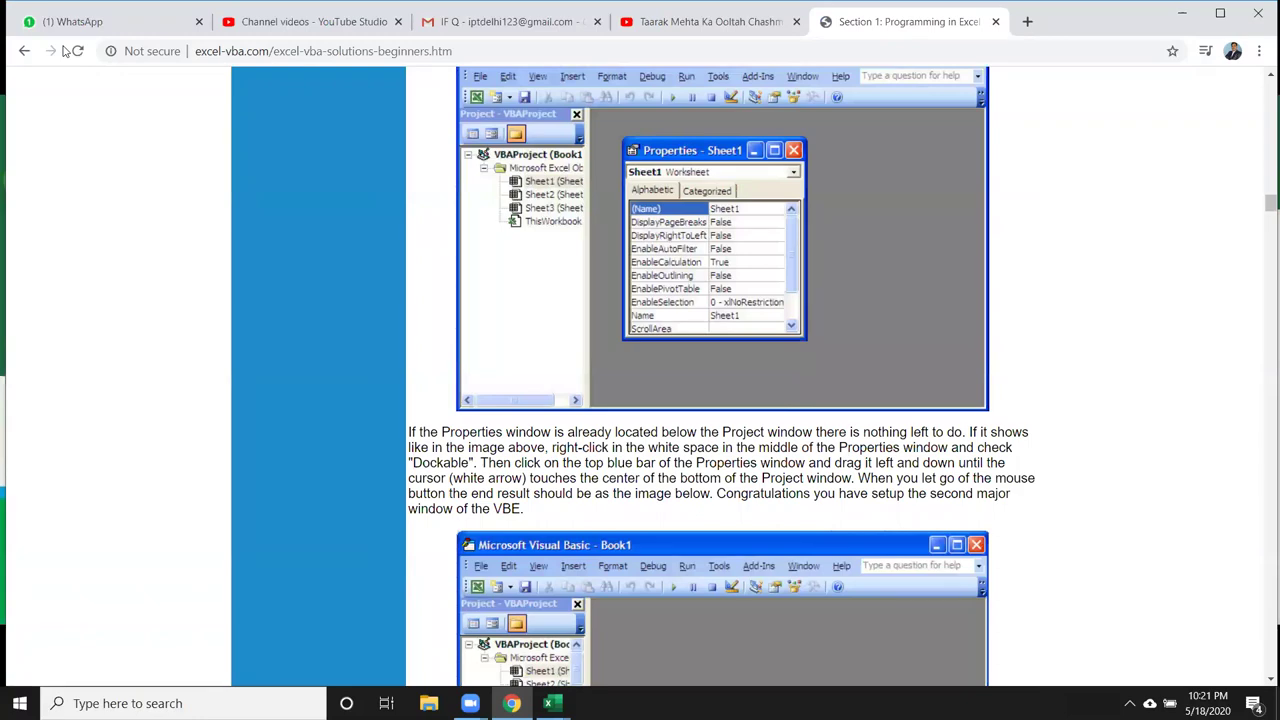
{"action": "scroll", "coordinate": [600, 330], "scroll_direction": "down", "scroll_amount": 3}
{"action": "scroll", "coordinate": [715, 393], "scroll_direction": "down", "scroll_amount": 2}
{"action": "scroll", "coordinate": [715, 393], "scroll_direction": "down", "scroll_amount": 4}
{"action": "scroll", "coordinate": [715, 393], "scroll_direction": "down", "scroll_amount": 5}
{"action": "scroll", "coordinate": [715, 393], "scroll_direction": "down", "scroll_amount": 5}
{"action": "scroll", "coordinate": [715, 393], "scroll_direction": "down", "scroll_amount": 5}
{"action": "scroll", "coordinate": [715, 390], "scroll_direction": "down", "scroll_amount": 4}
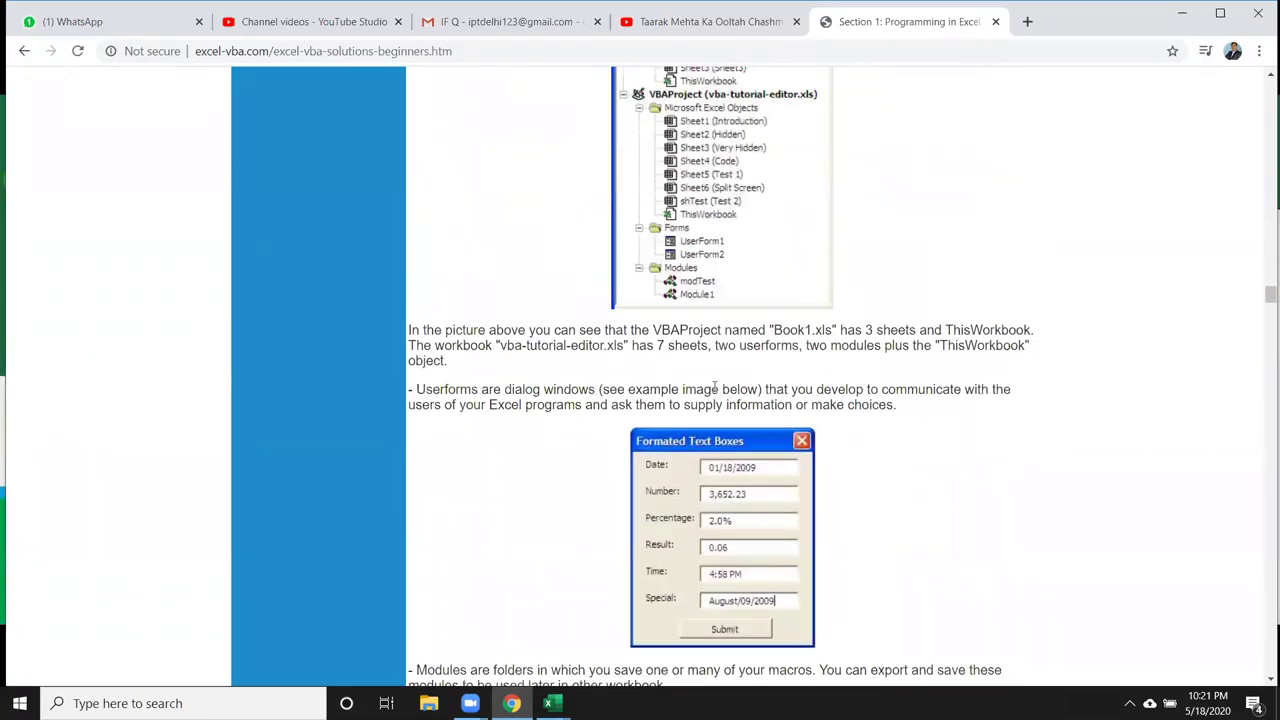
{"action": "scroll", "coordinate": [715, 389], "scroll_direction": "down", "scroll_amount": 5}
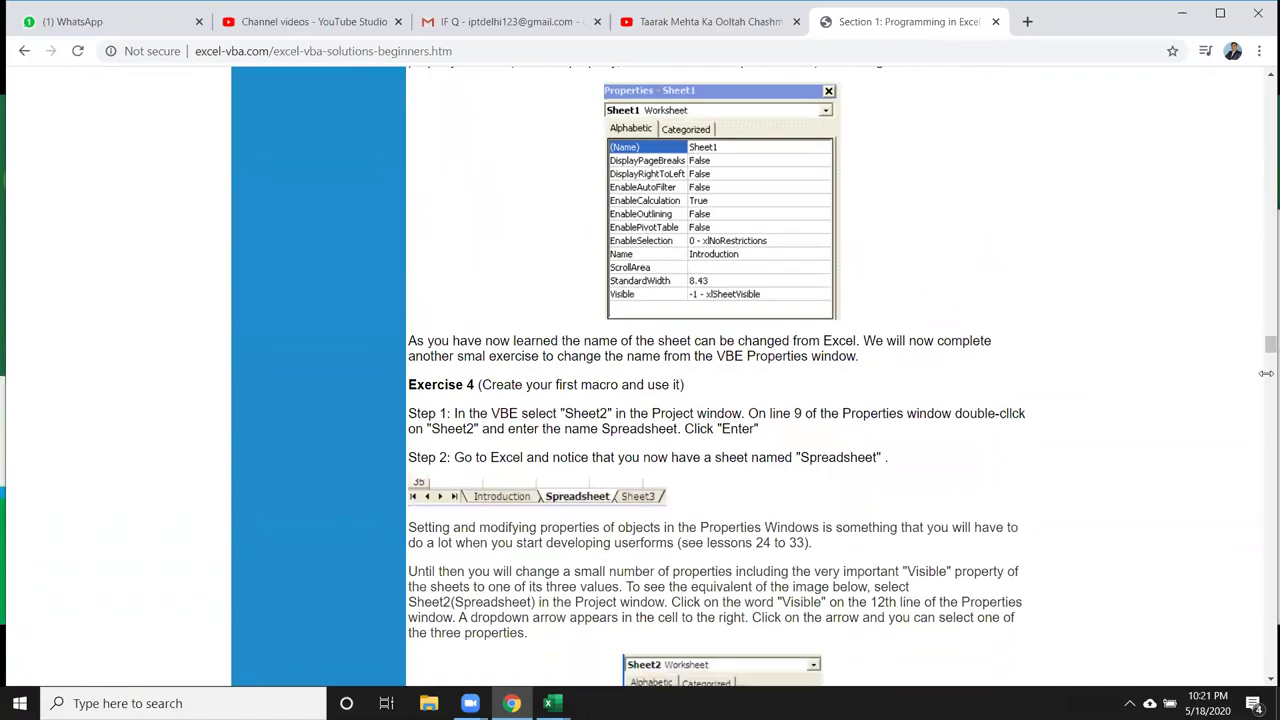
{"action": "left_click_drag", "start_coordinate": [1262, 351], "coordinate": [1262, 85]}
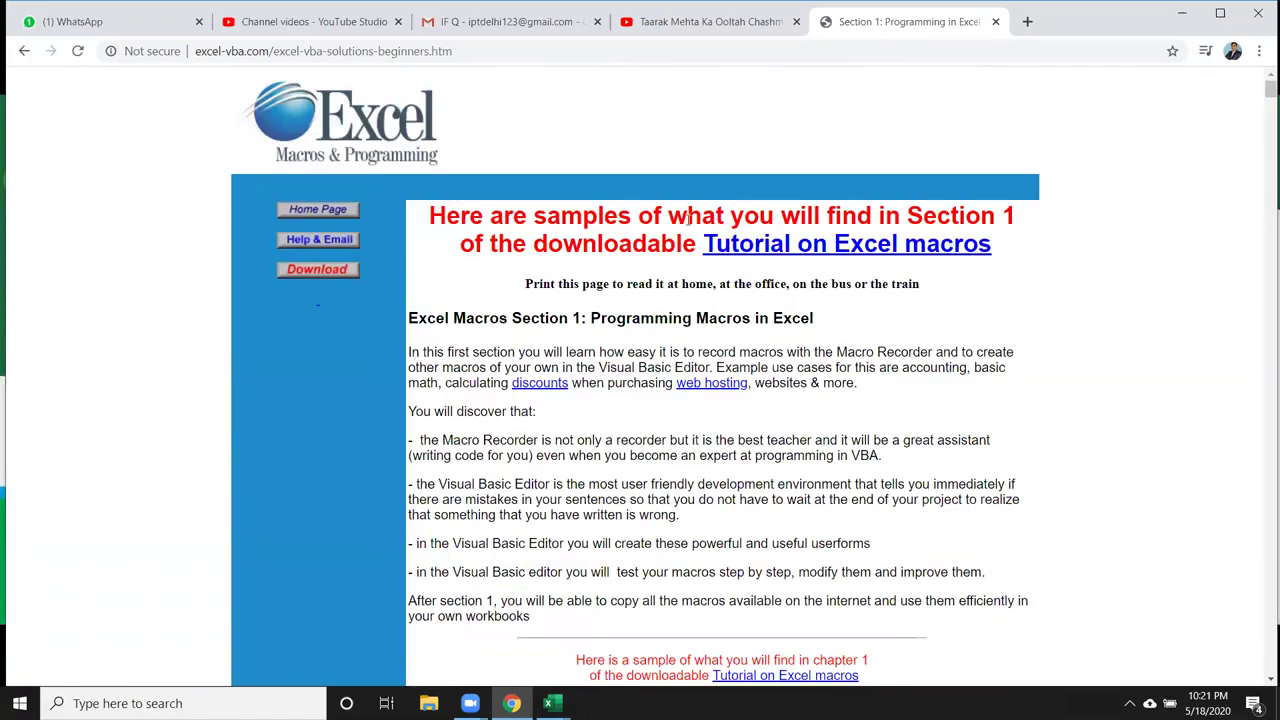
{"action": "left_click", "coordinate": [24, 50]}
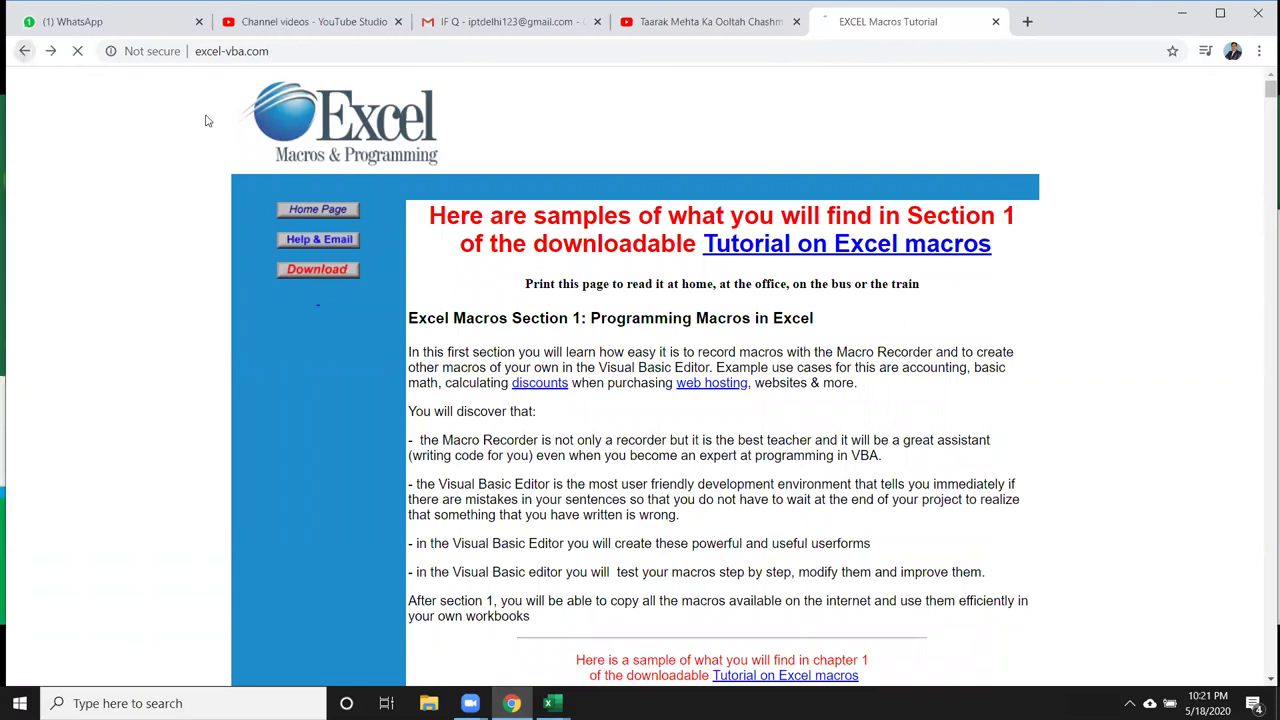
{"action": "left_click", "coordinate": [222, 51]}
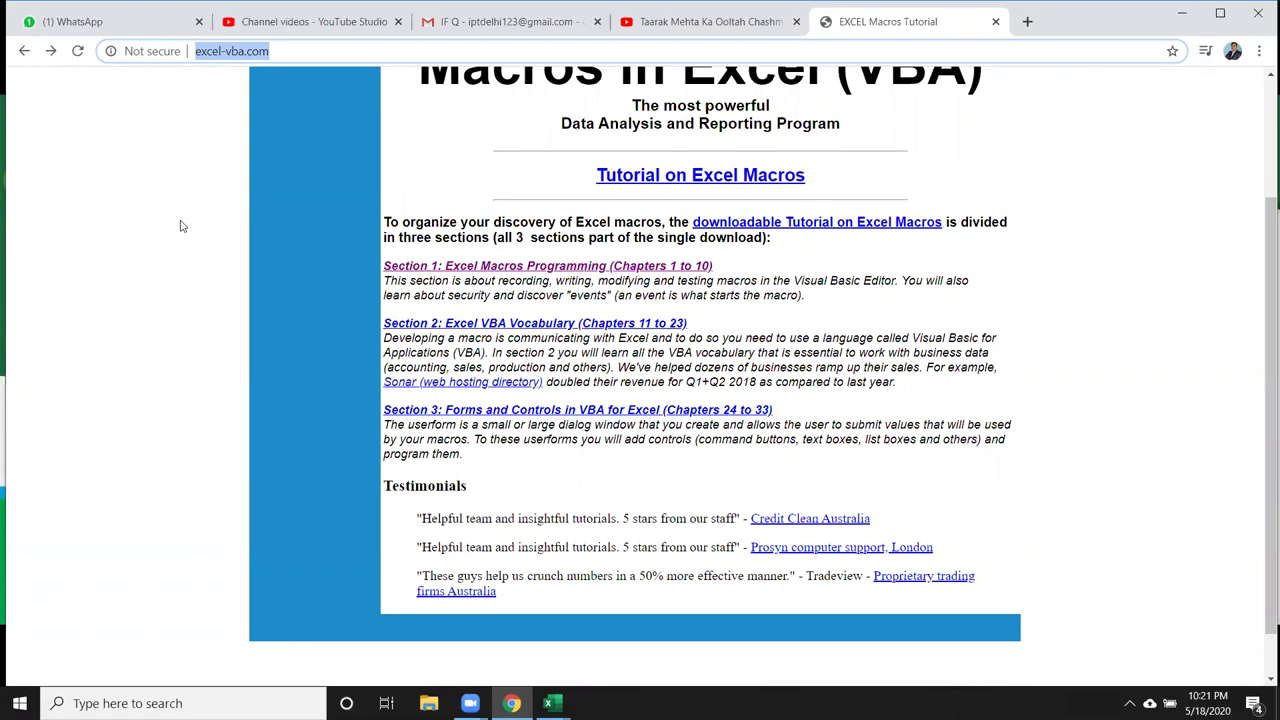
Leave the tutorial page and switch to the VBA editor showing Module1's two macros.
{"action": "key", "text": "super+d"}
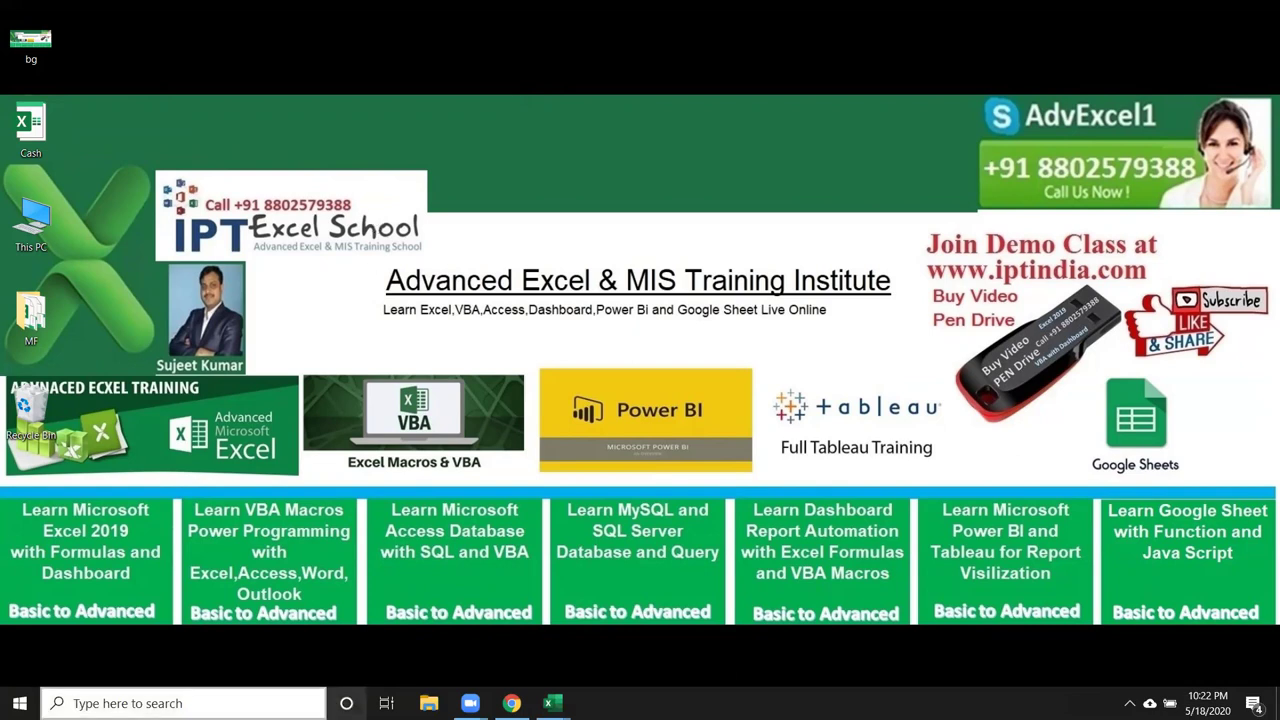
{"action": "left_click", "coordinate": [511, 703]}
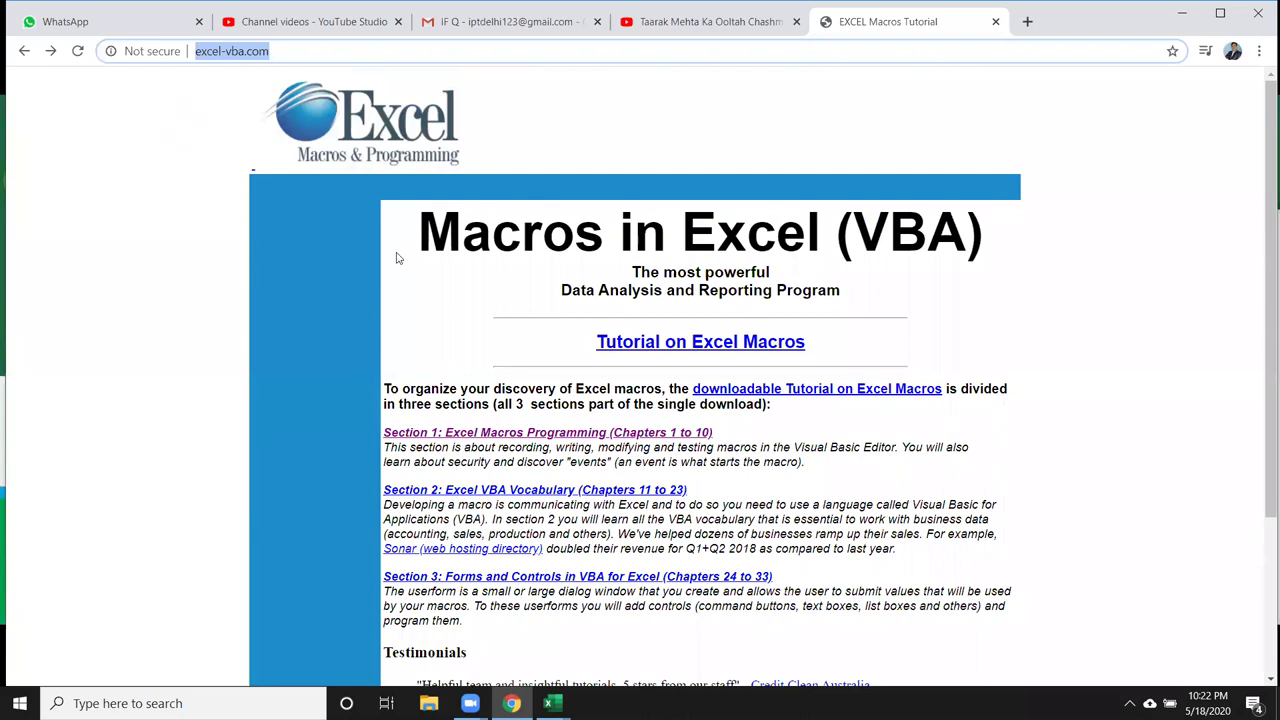
{"action": "scroll", "coordinate": [541, 544], "scroll_direction": "down", "scroll_amount": 3}
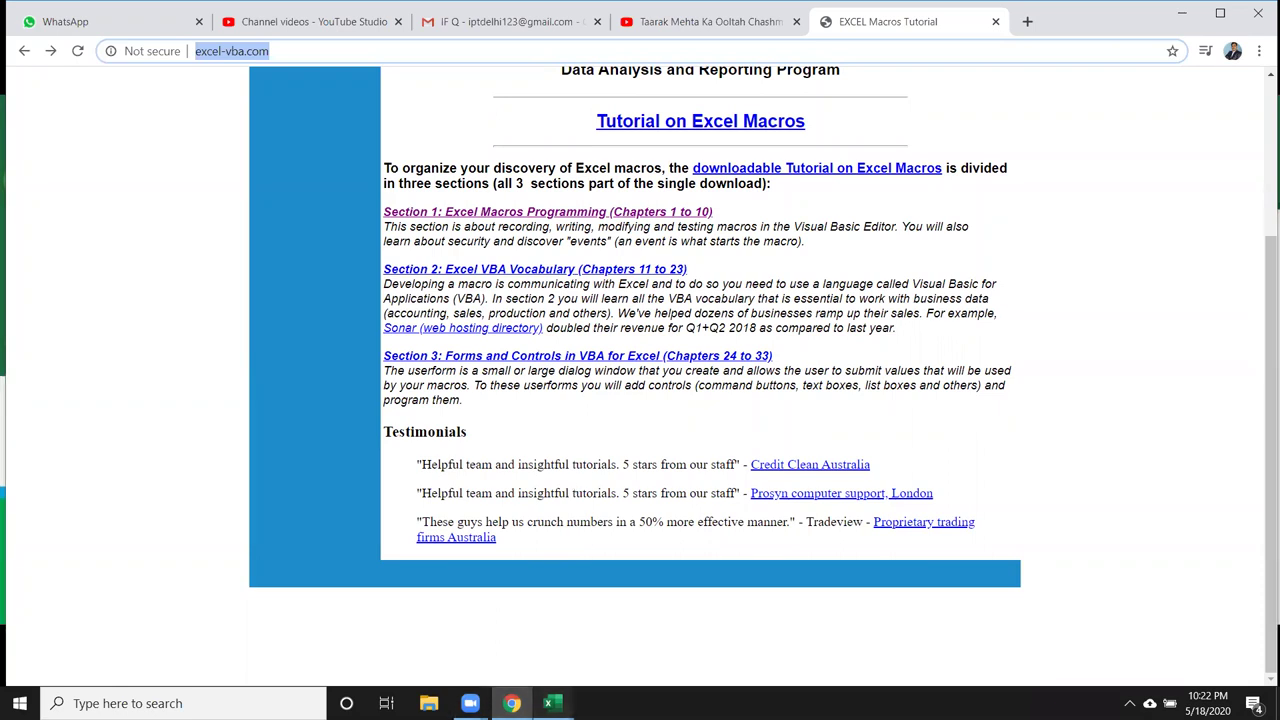
{"action": "left_click", "coordinate": [553, 703]}
{"action": "left_click", "coordinate": [733, 630]}
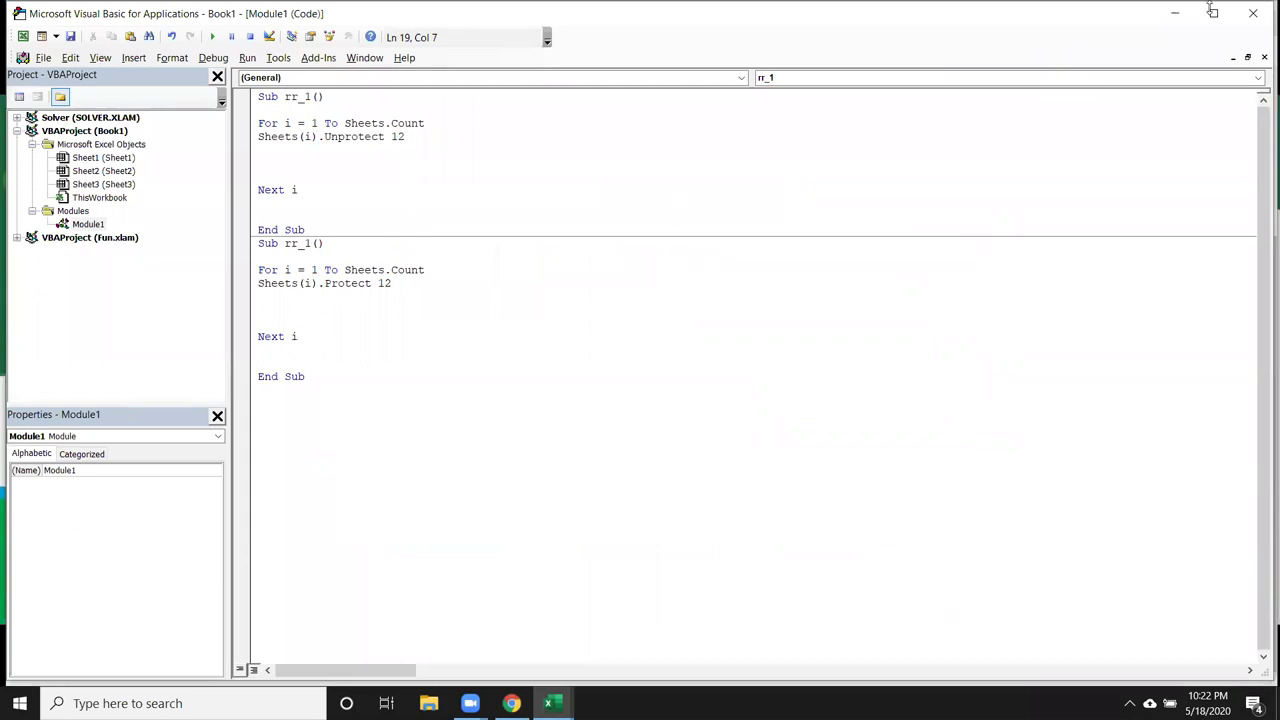
Bring up Book1, cancel the Record Macro dialog, and minimise everything to the desktop.
{"action": "left_click", "coordinate": [1180, 17]}
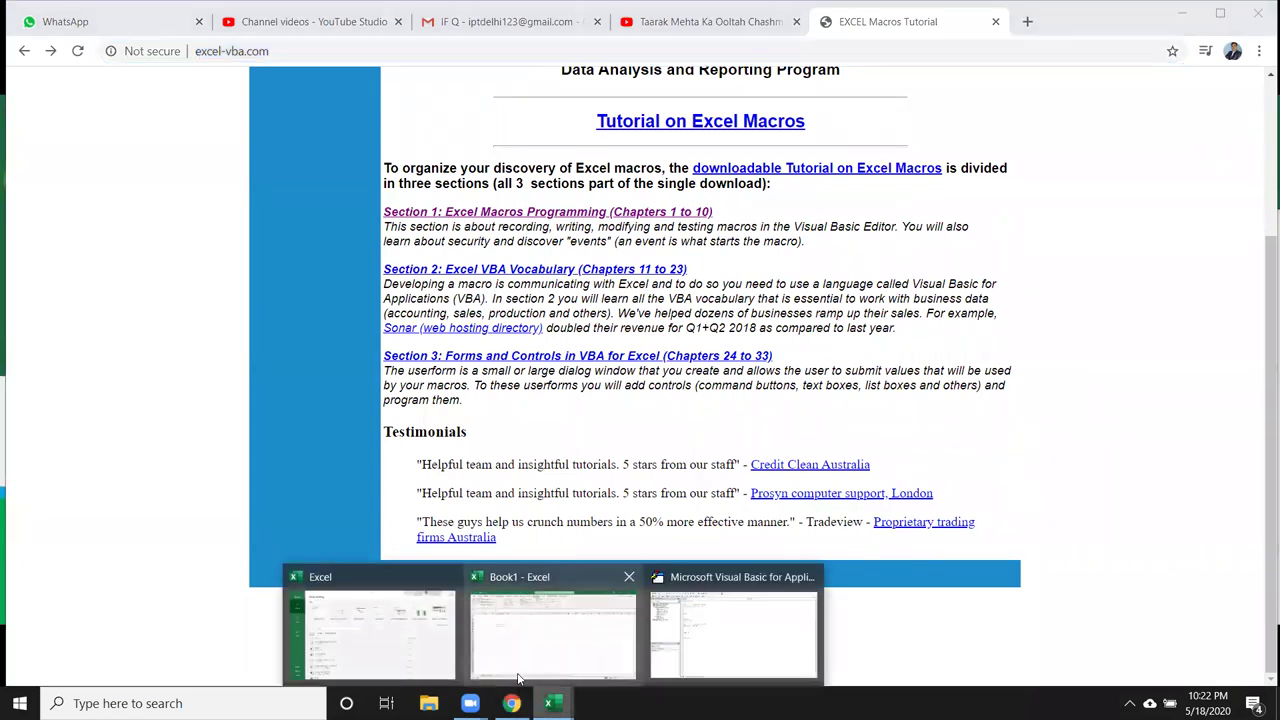
{"action": "mouse_move", "coordinate": [550, 703]}
{"action": "left_click", "coordinate": [545, 615]}
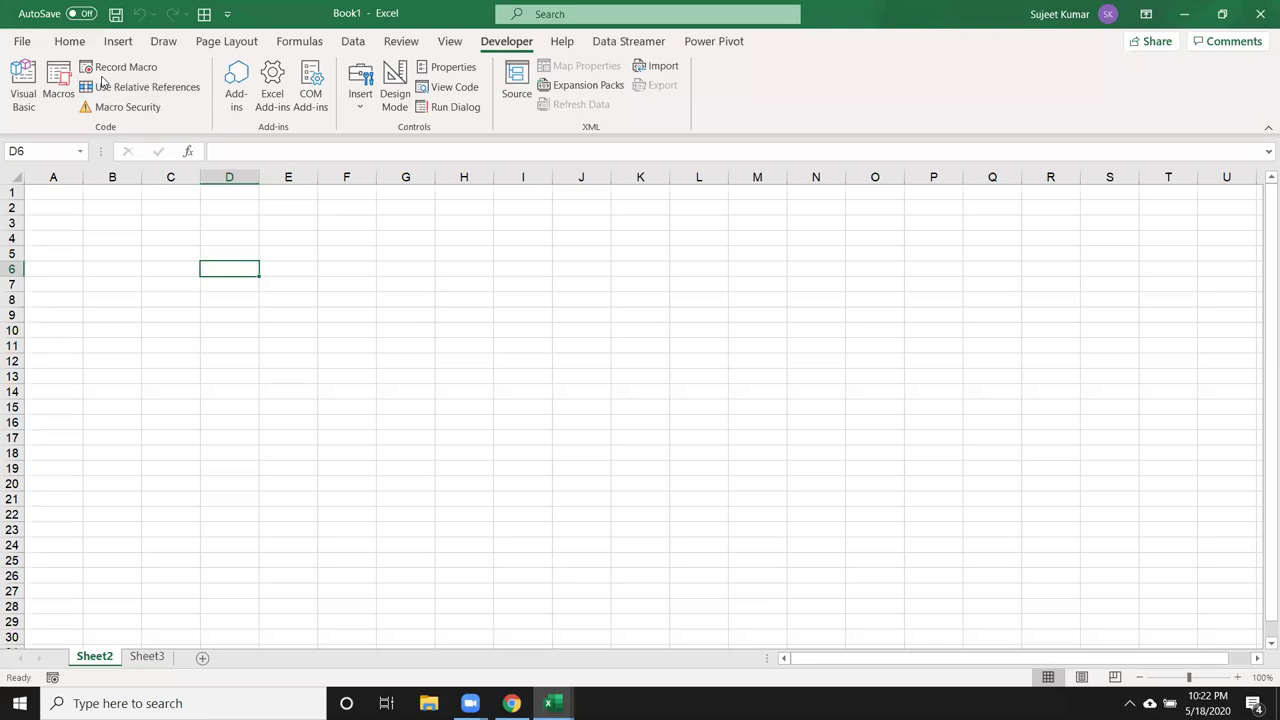
{"action": "left_click", "coordinate": [106, 68]}
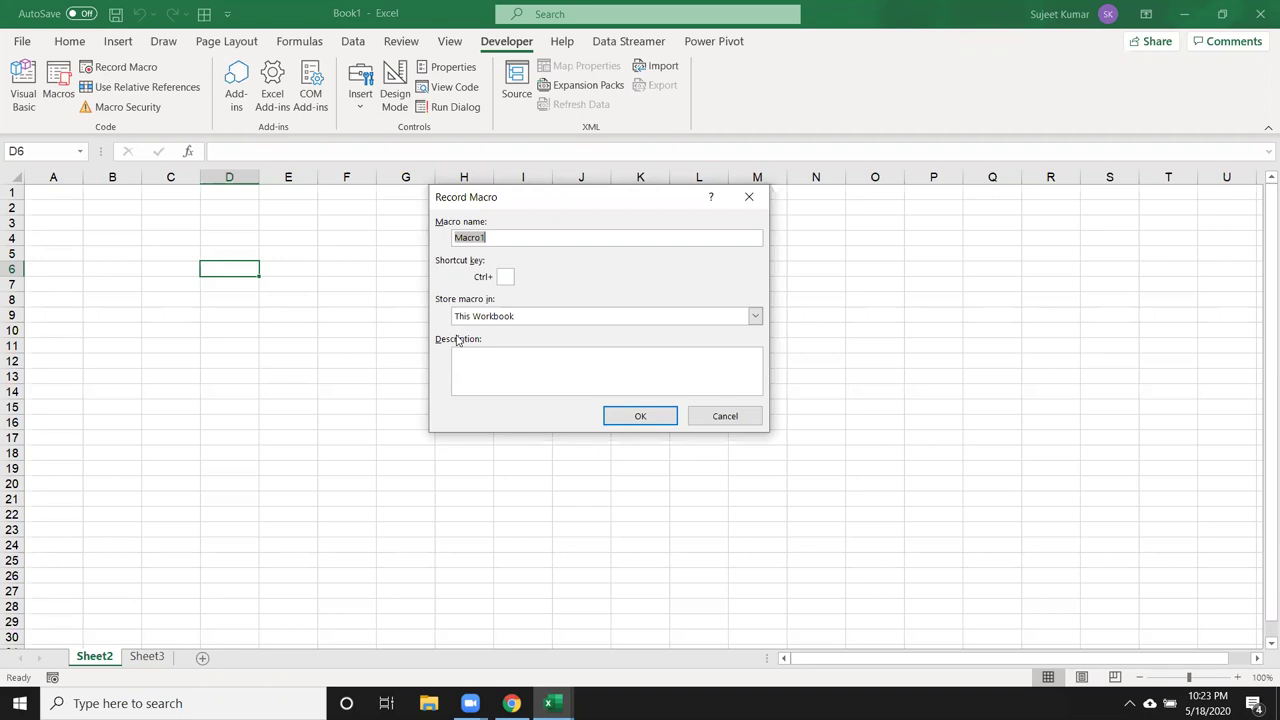
{"action": "key", "text": "Return"}
{"action": "key", "text": "super+d"}
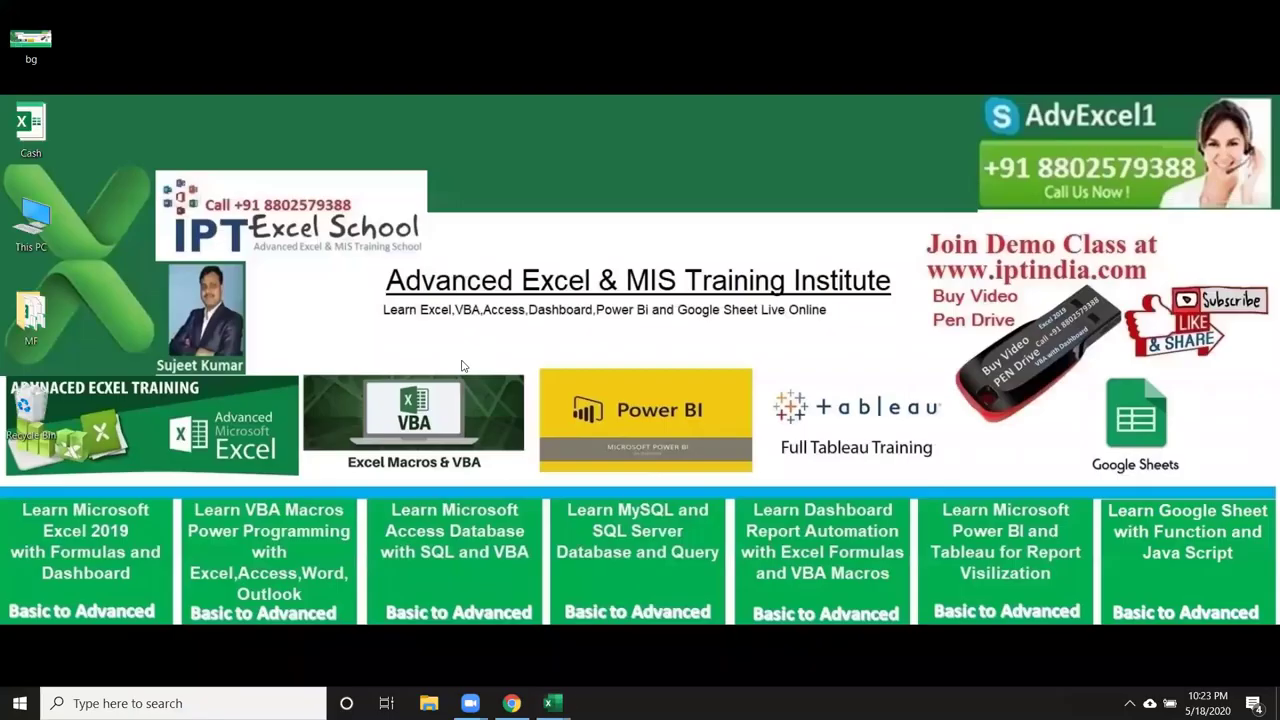